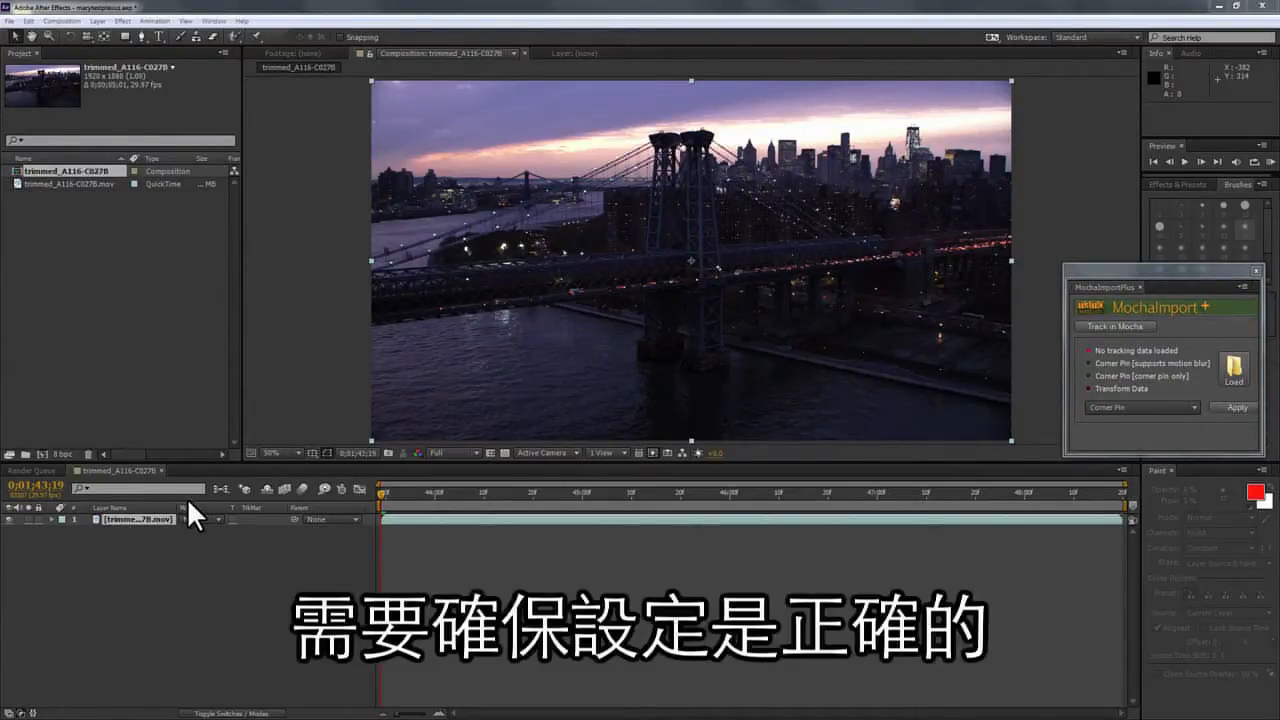
Drag the MochaImportPlus panel aside and close it, leaving the trimmed_A116-C027B composition.
{"action": "mouse_move", "coordinate": [1145, 263]}
{"action": "left_mouse_down"}
{"action": "mouse_move", "coordinate": [1125, 210]}
{"action": "mouse_move", "coordinate": [1157, 256]}
{"action": "left_mouse_up"}
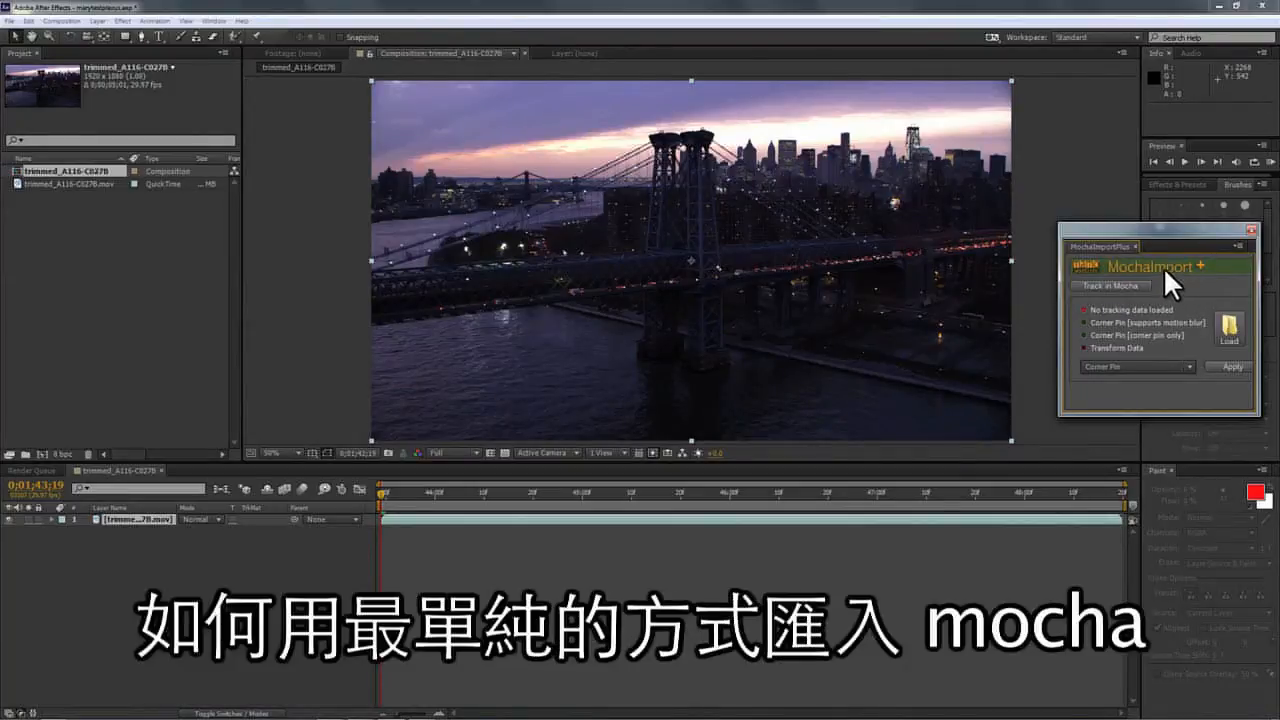
{"action": "left_click", "coordinate": [1250, 229]}
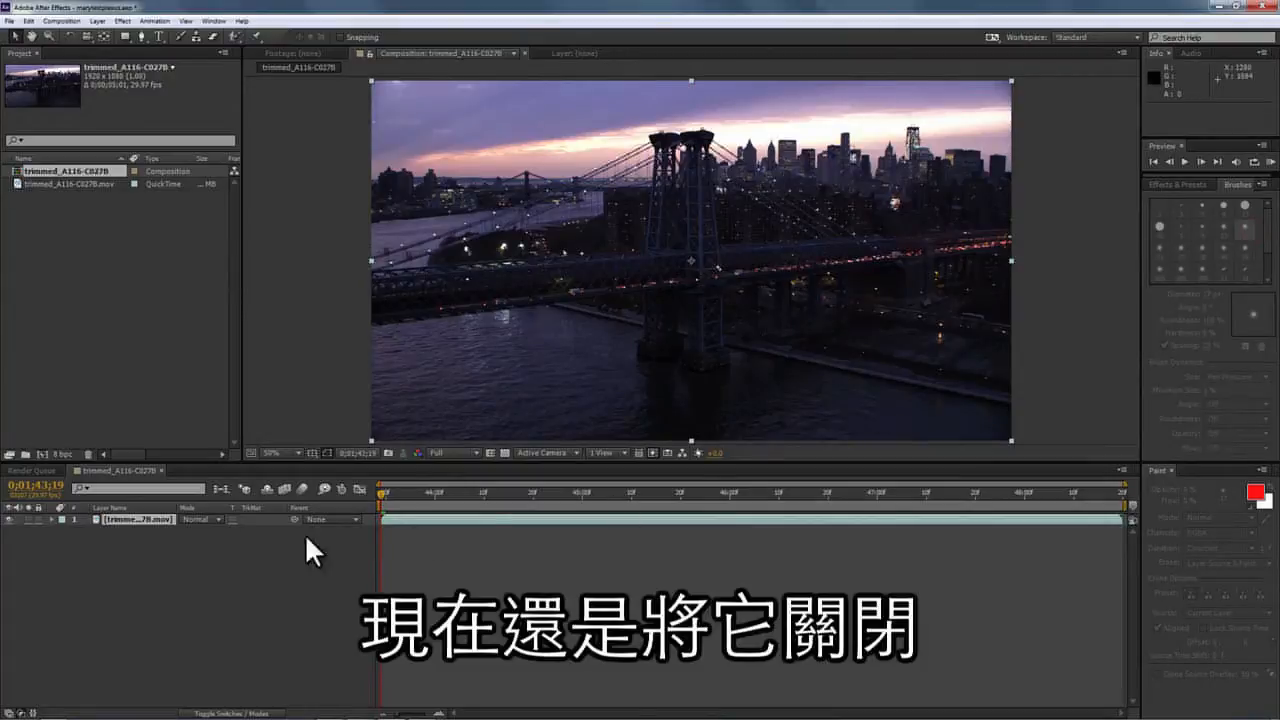
Send the bridge footage layer to mocha AE with Animation > Track in mocha AE.
{"action": "left_click", "coordinate": [132, 515]}
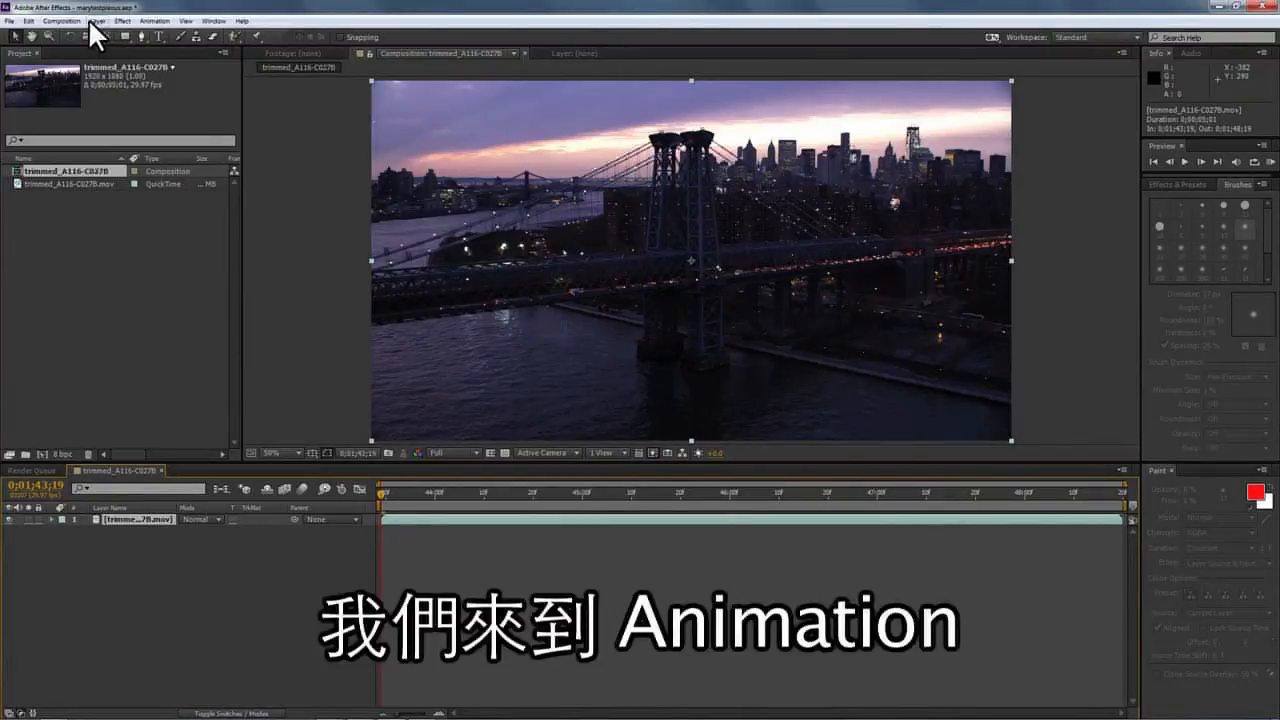
{"action": "left_click", "coordinate": [153, 21]}
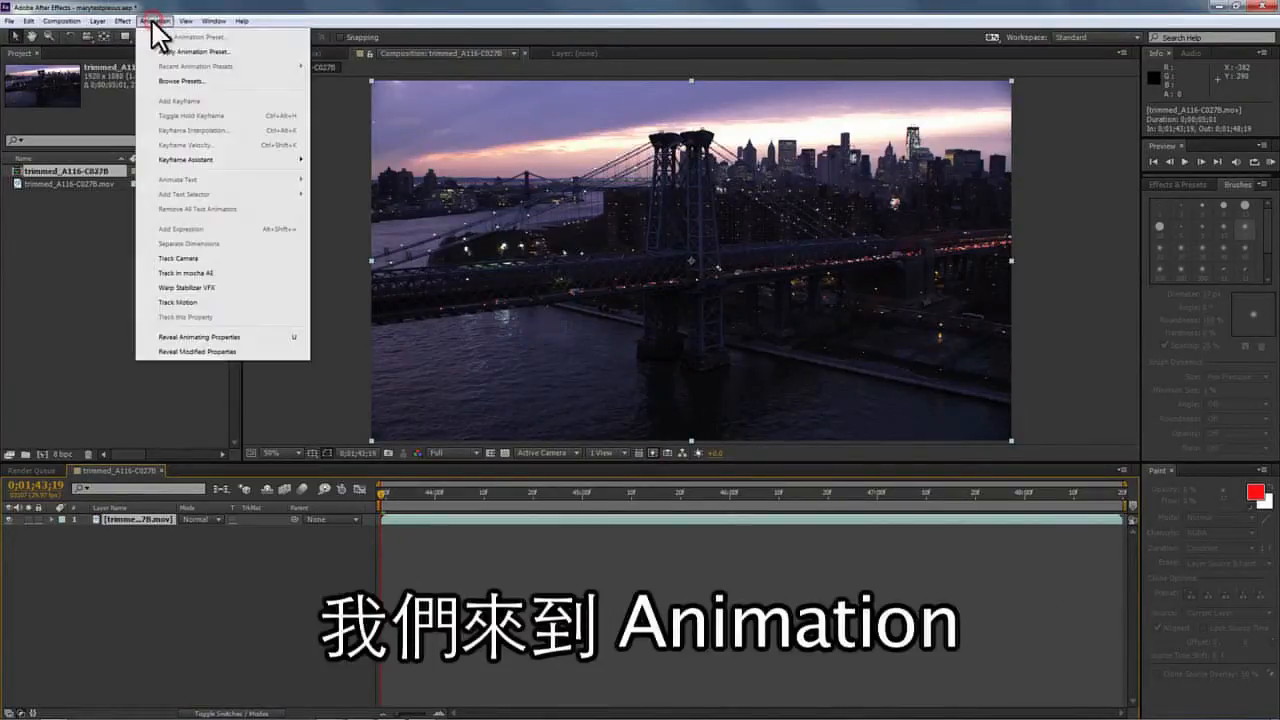
{"action": "left_click", "coordinate": [207, 273]}
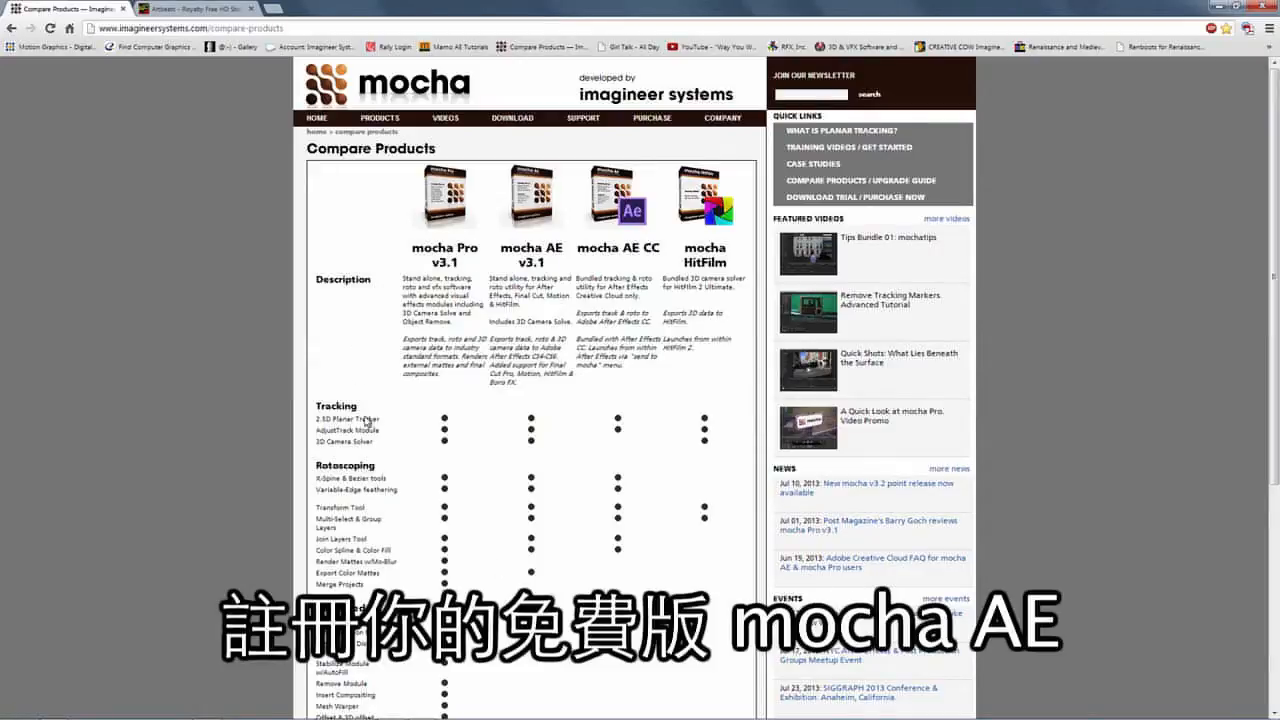
Open Imagineer's Upgrade Guide page from the Compare Products quick link.
{"action": "left_click", "coordinate": [905, 182]}
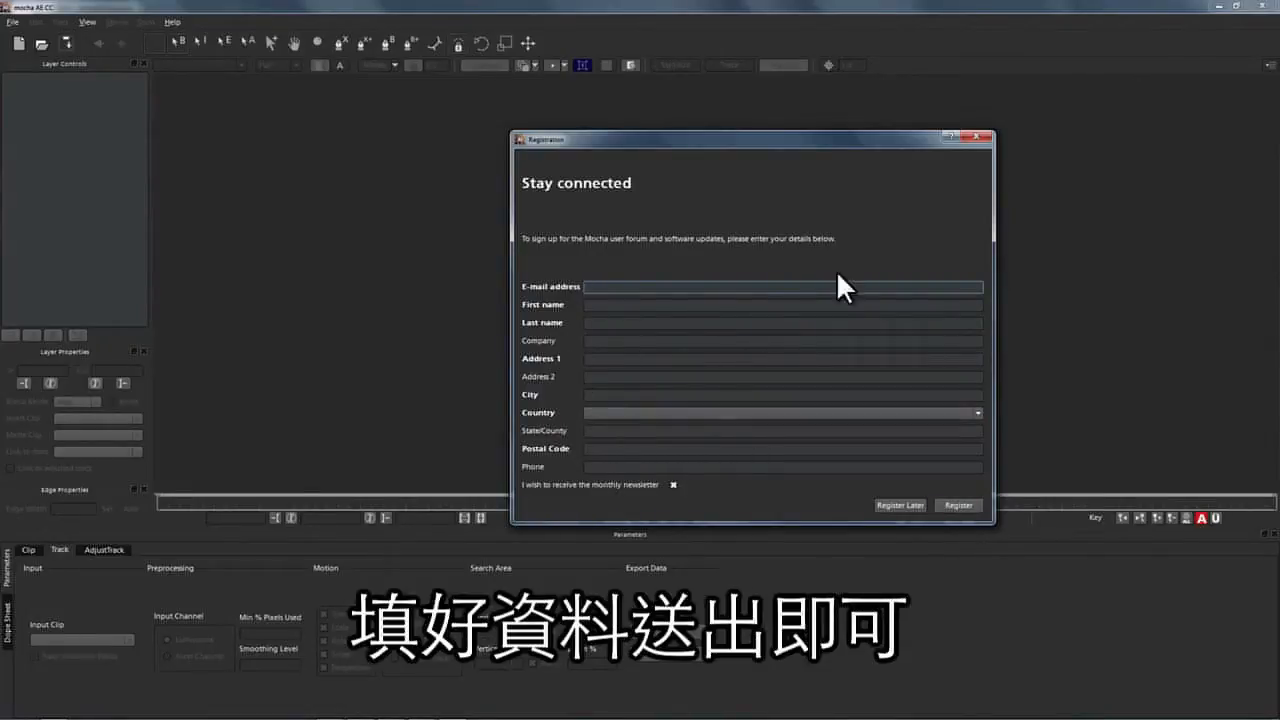
Dismiss the registration form and confirm the trimmed_A116-C027B project, frames 0–150 at 29.97 fps.
{"action": "left_click", "coordinate": [973, 138]}
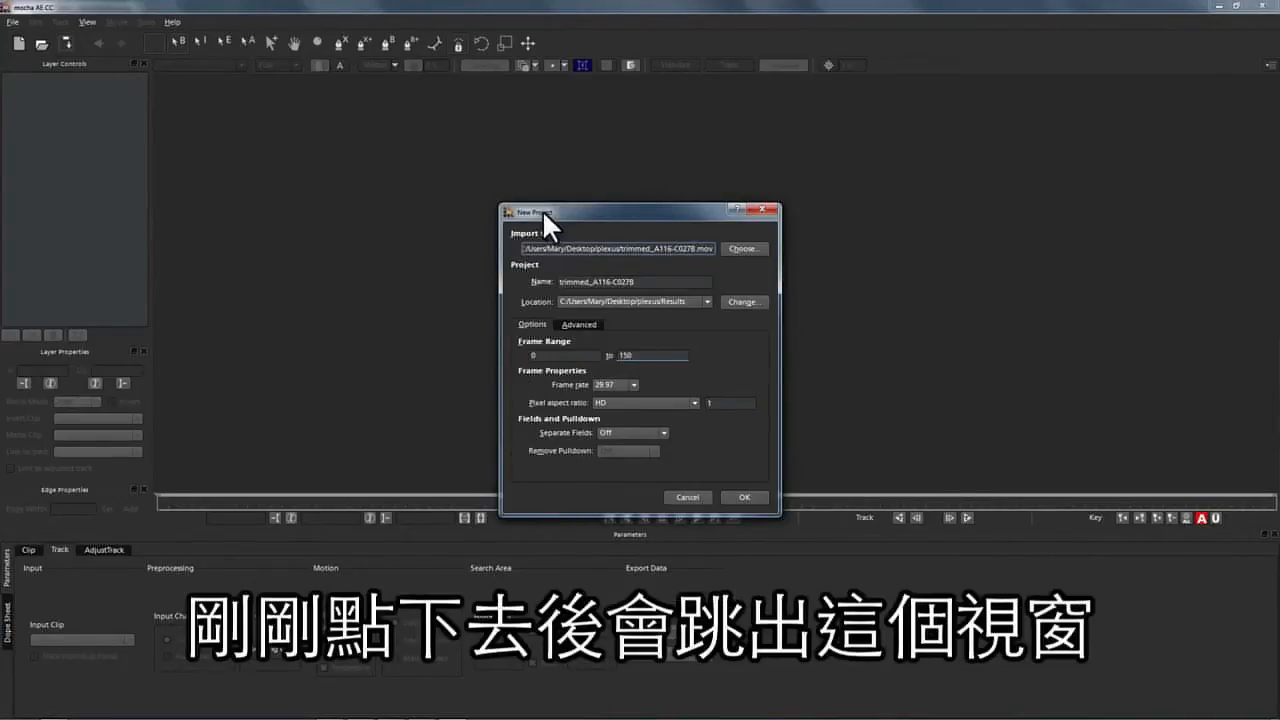
{"action": "left_click_drag", "start_coordinate": [542, 209], "coordinate": [567, 162]}
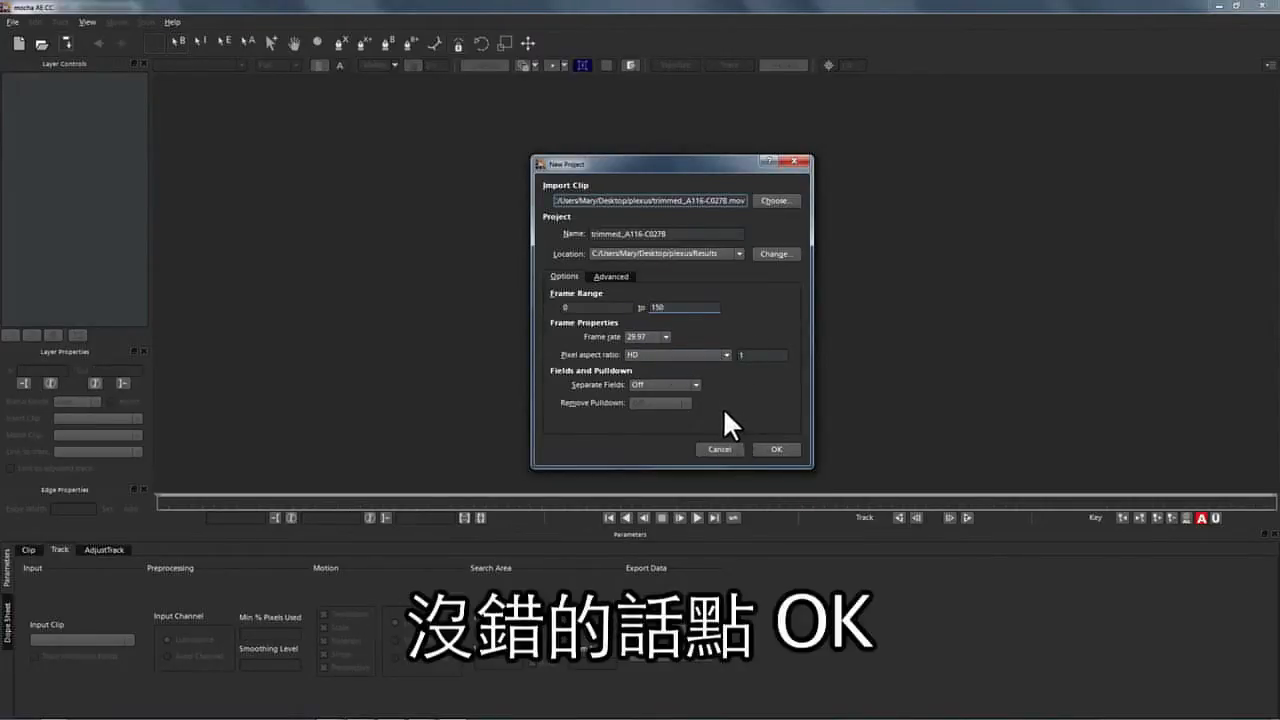
{"action": "left_click", "coordinate": [771, 446]}
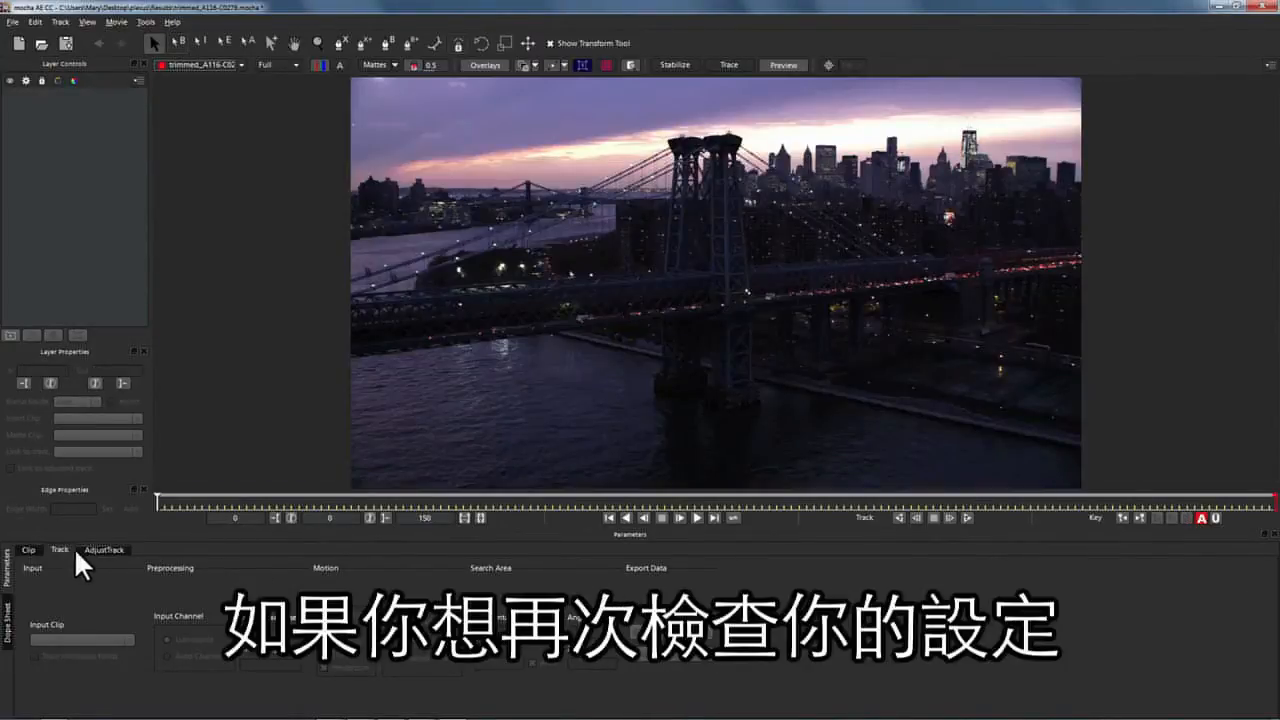
{"action": "left_click", "coordinate": [28, 550]}
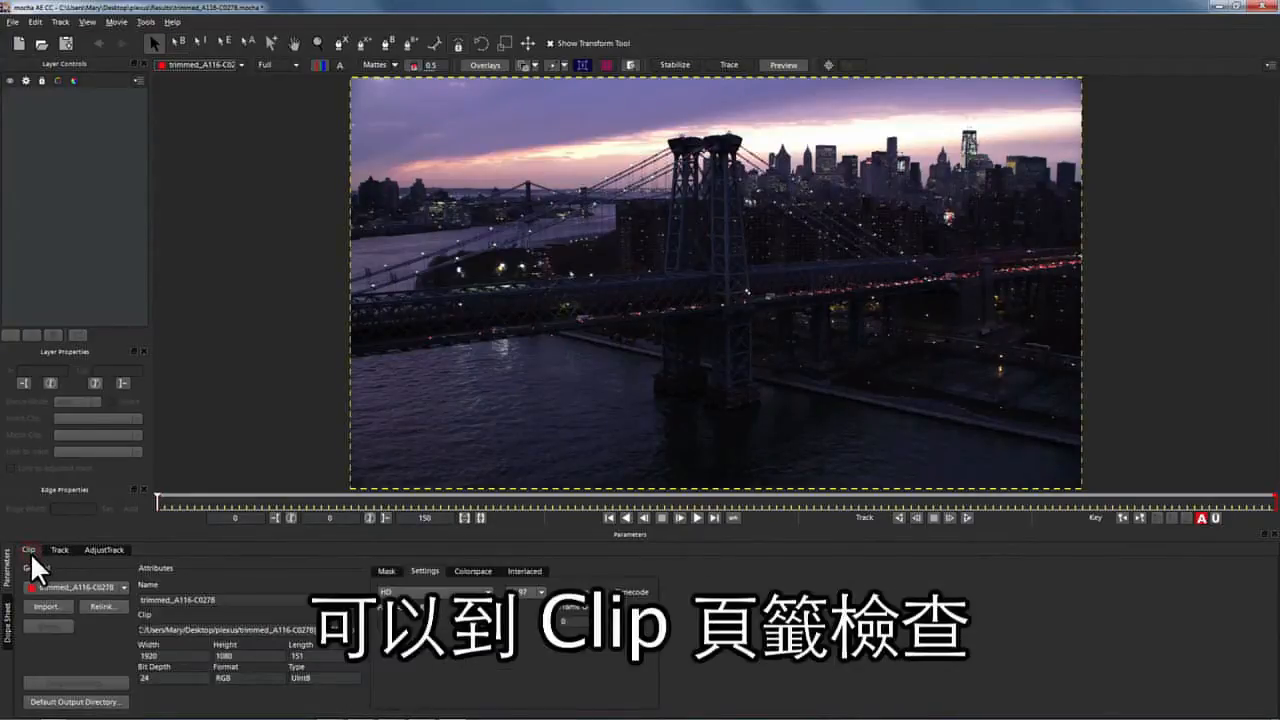
{"action": "left_click", "coordinate": [57, 546]}
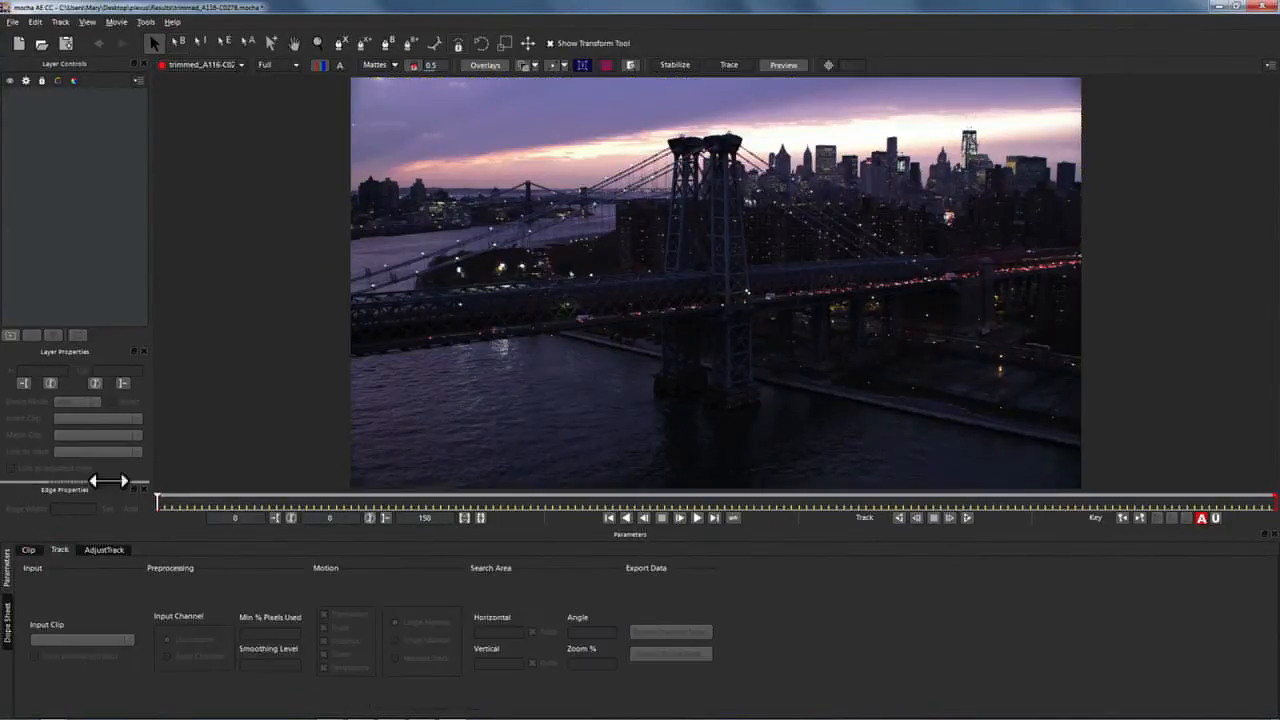
{"action": "left_click_drag", "start_coordinate": [171, 480], "coordinate": [96, 471]}
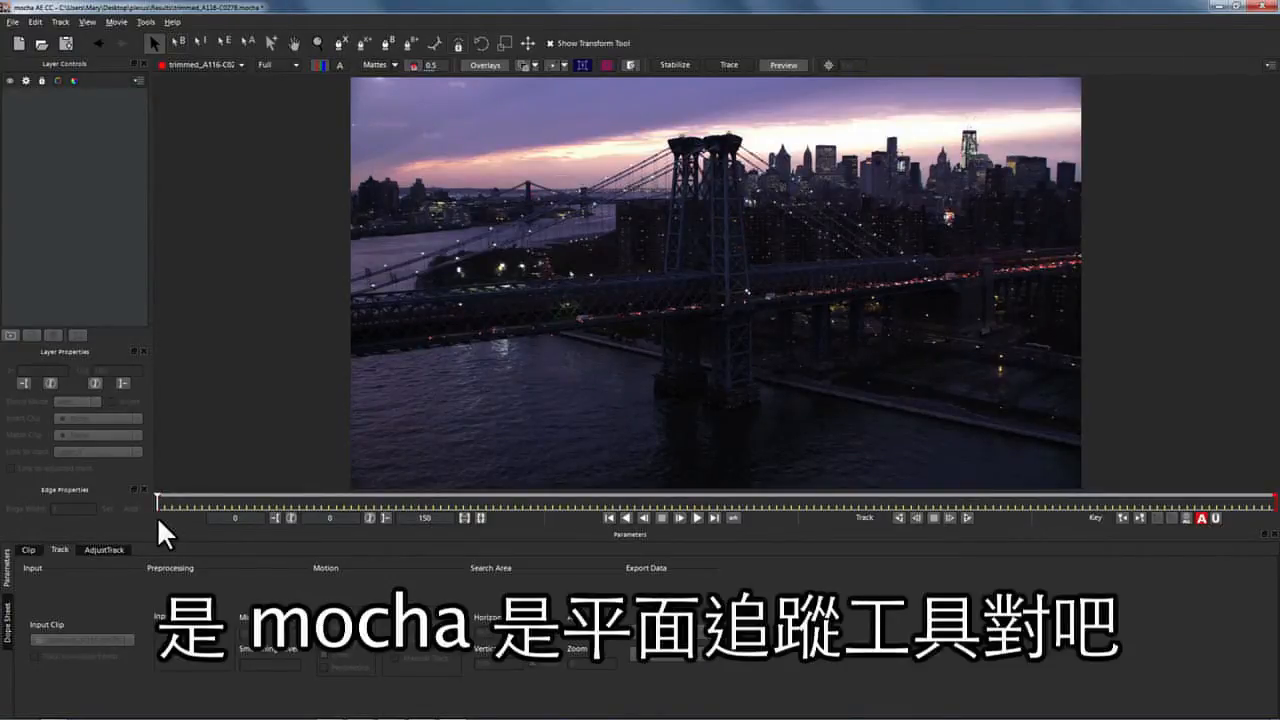
At frame 98, start an X-Spline on the near tower, tracing up its left side to the top.
{"action": "left_click_drag", "start_coordinate": [157, 503], "coordinate": [1275, 470]}
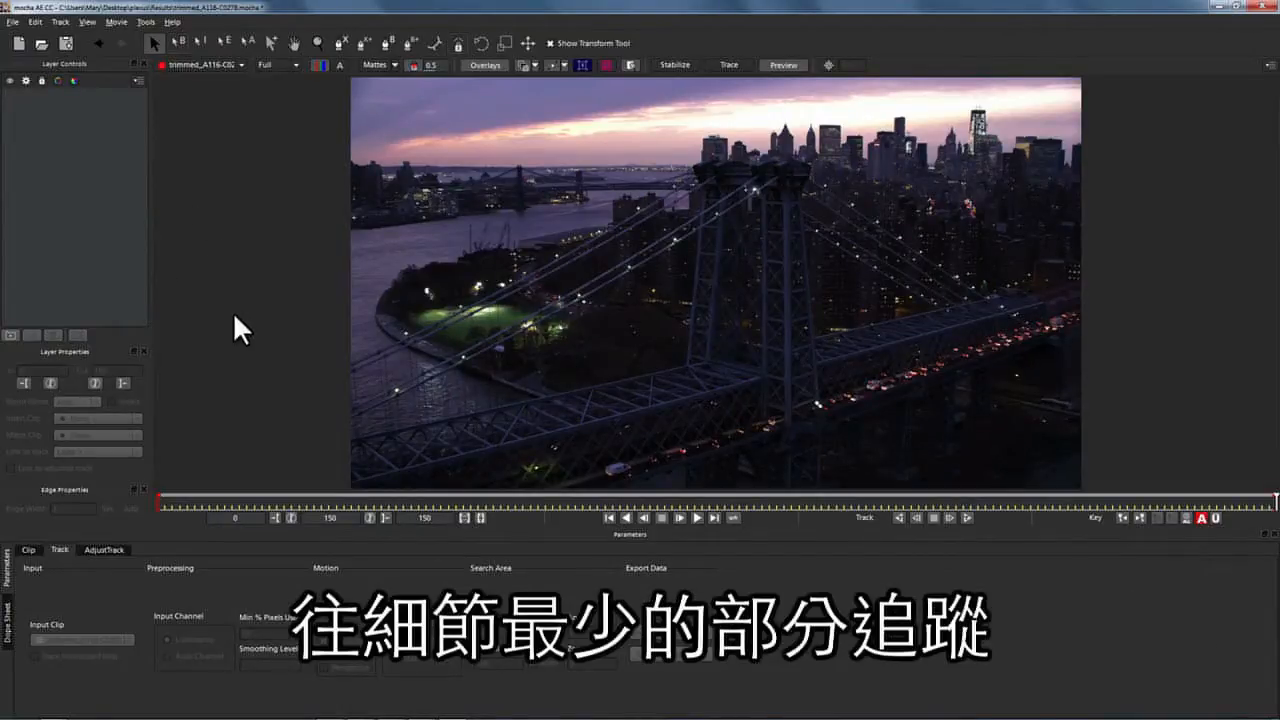
{"action": "left_click", "coordinate": [340, 43]}
{"action": "left_click", "coordinate": [784, 433]}
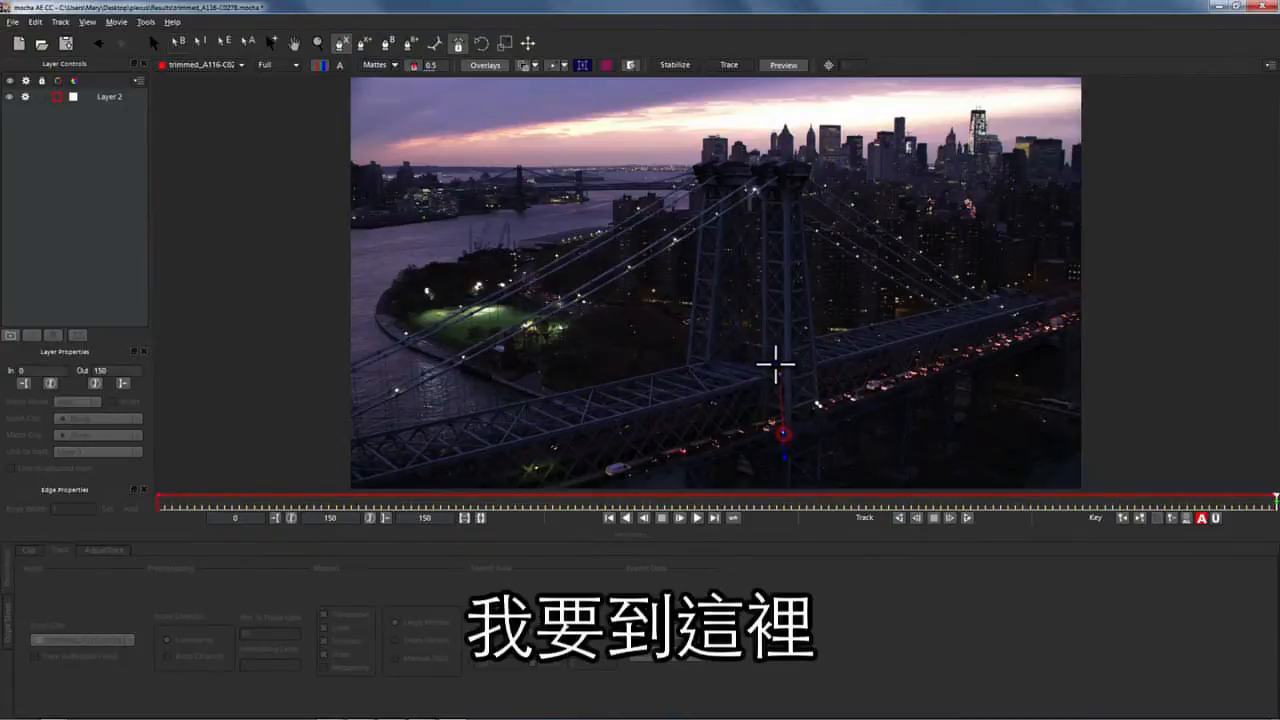
{"action": "left_click", "coordinate": [778, 208]}
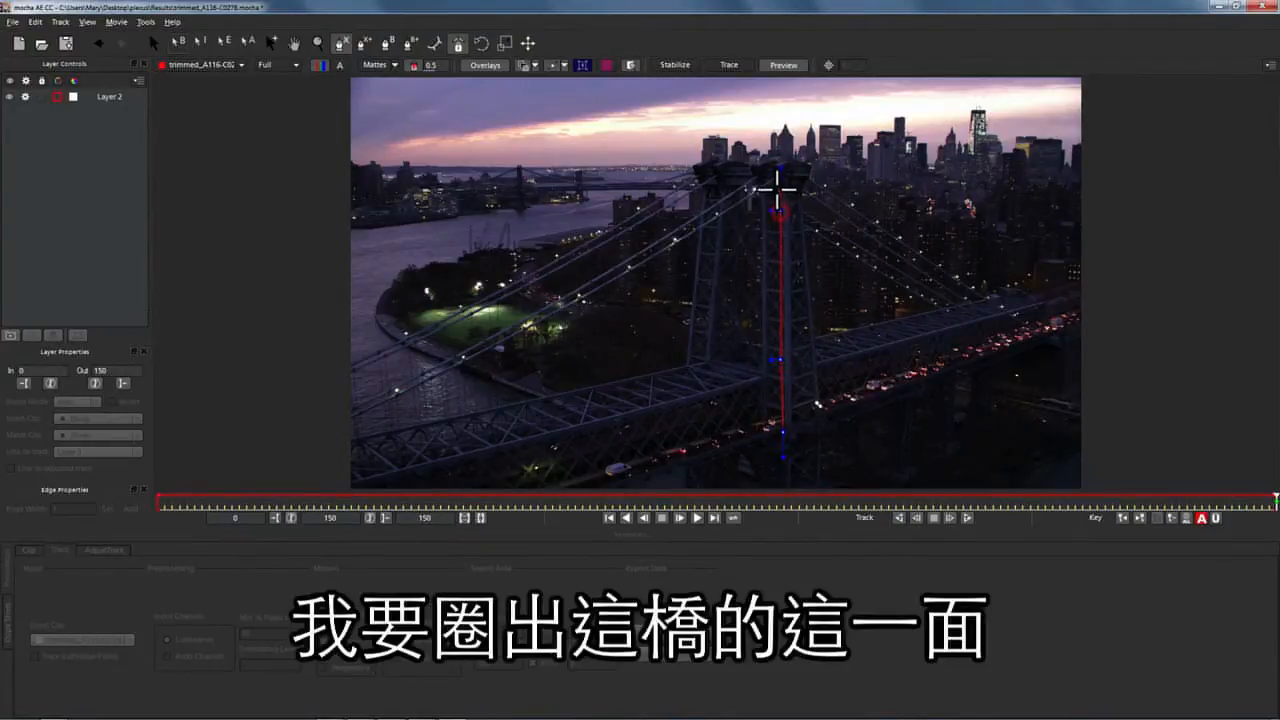
{"action": "left_click", "coordinate": [780, 193]}
{"action": "left_click", "coordinate": [770, 173]}
{"action": "left_click", "coordinate": [773, 160]}
Trace the tower's right side and base, then close the spline shape.
{"action": "left_click", "coordinate": [803, 155]}
{"action": "left_click", "coordinate": [817, 169]}
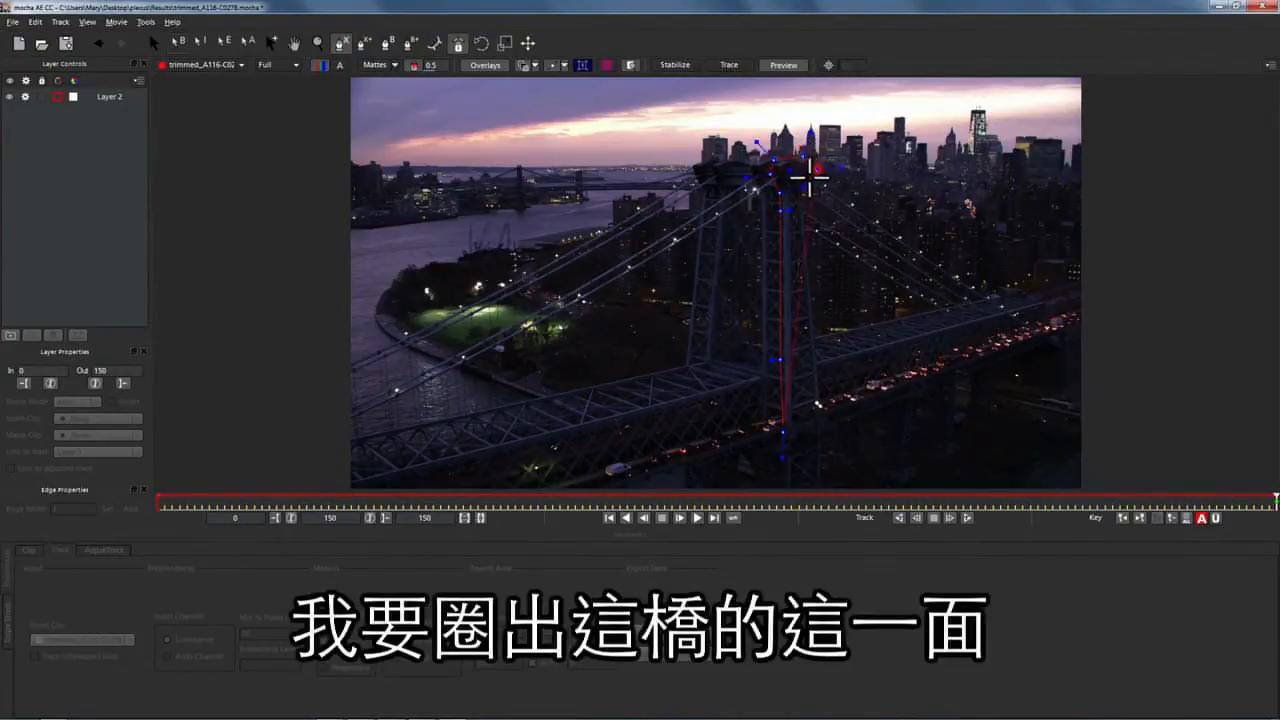
{"action": "left_click", "coordinate": [818, 403]}
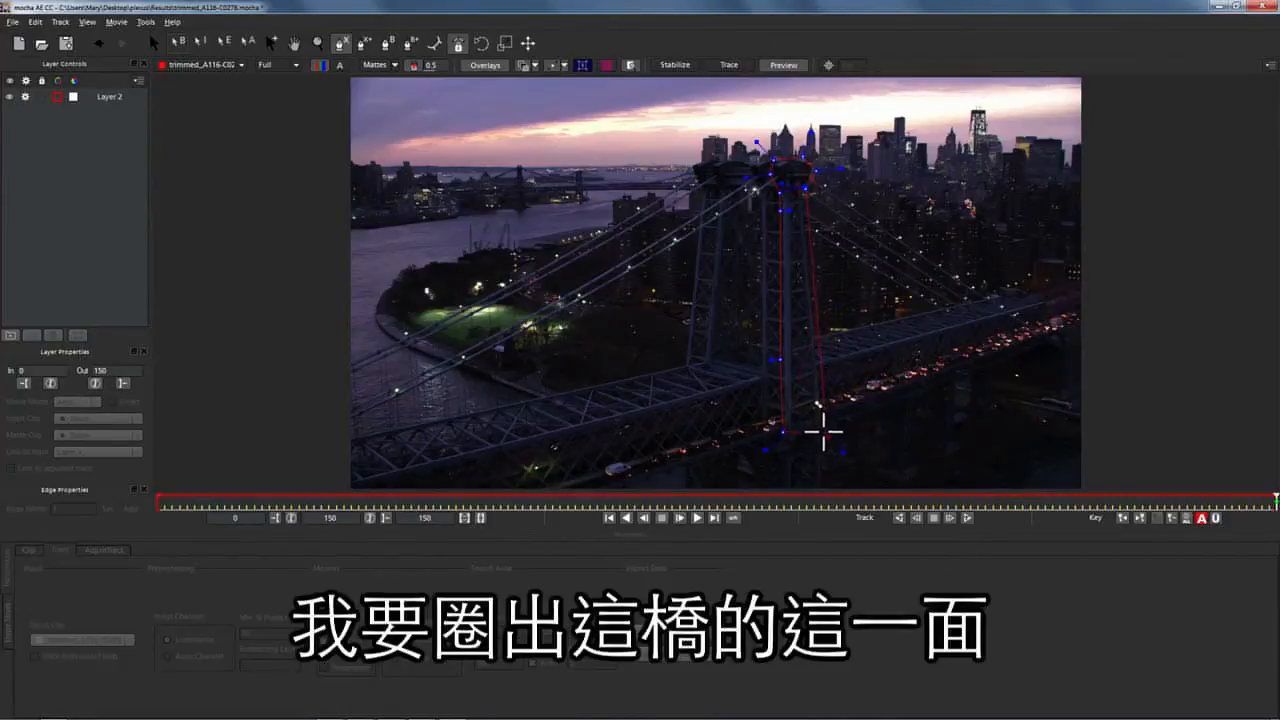
{"action": "left_click", "coordinate": [822, 432]}
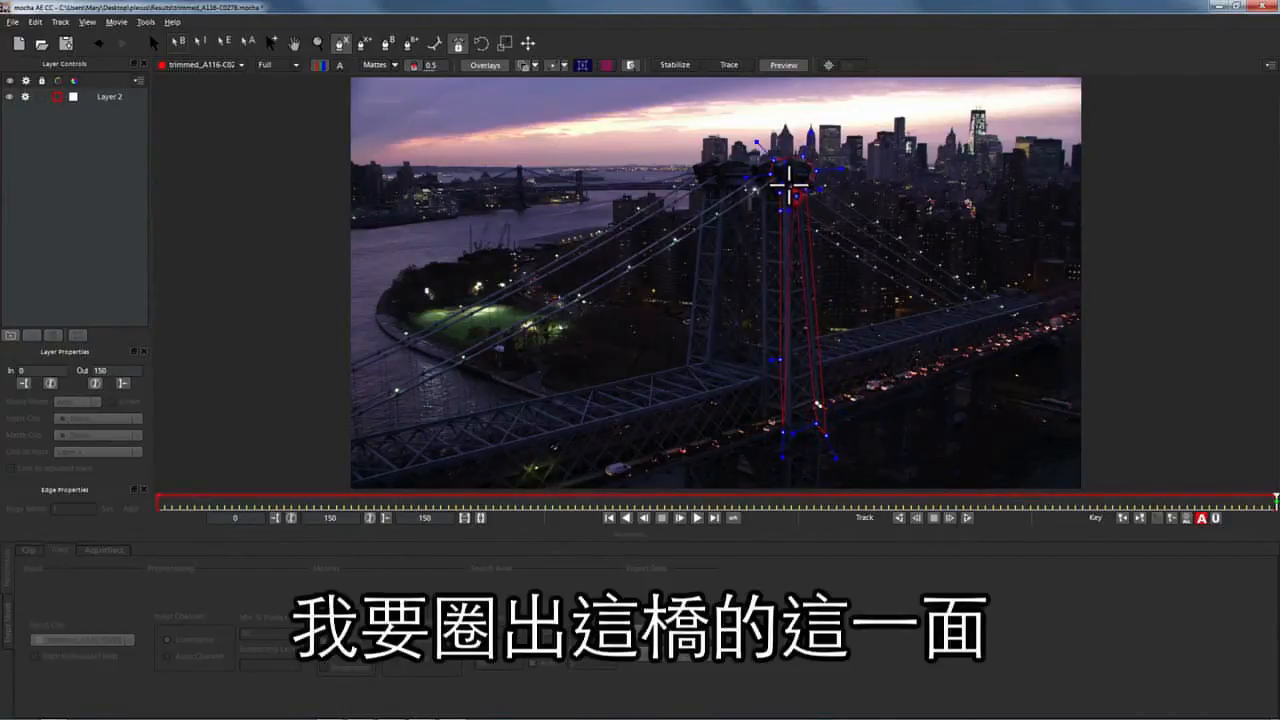
{"action": "left_click", "coordinate": [789, 186]}
{"action": "left_click", "coordinate": [797, 427]}
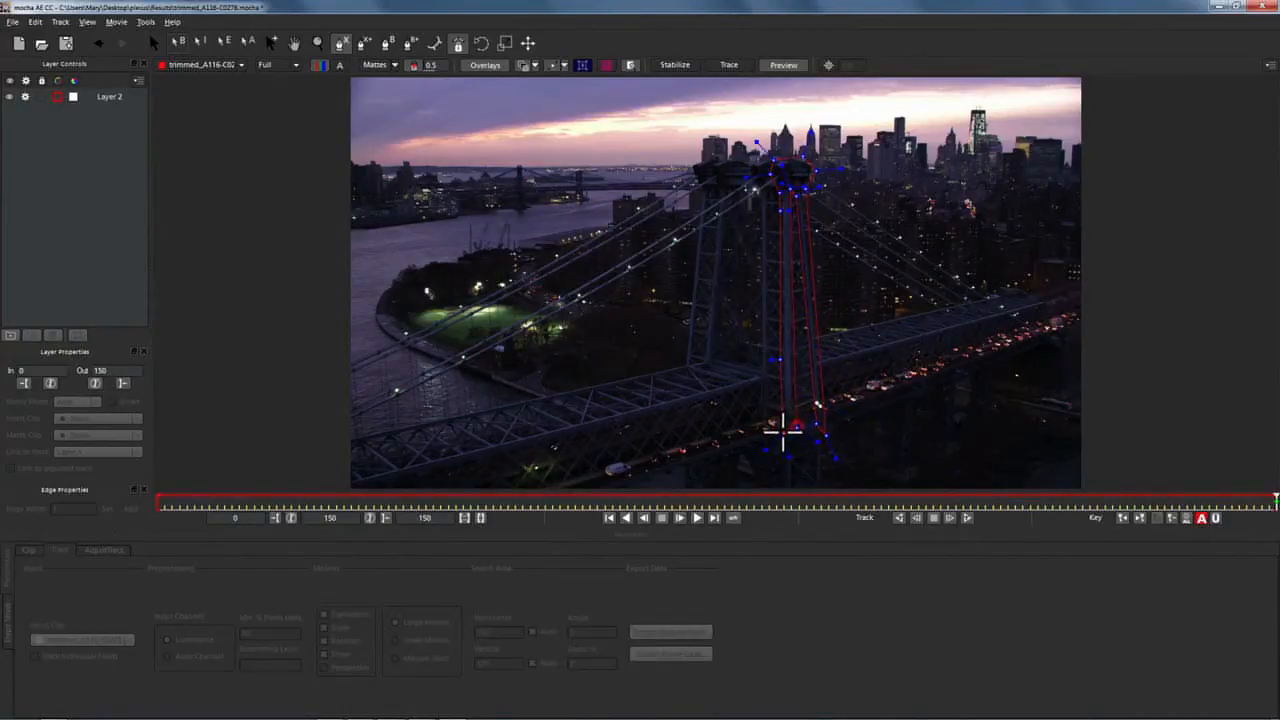
{"action": "left_click", "coordinate": [783, 432]}
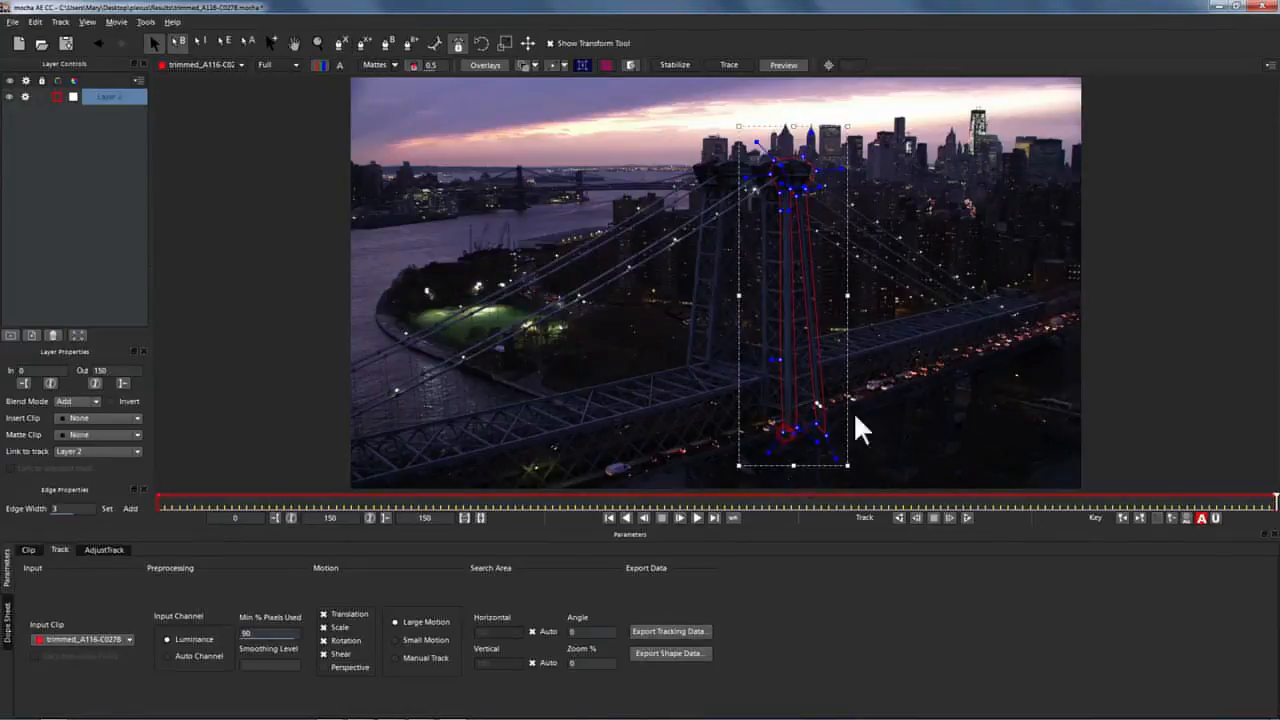
Add a closed shape along the bridge deck out to its lower-left end.
{"action": "left_click", "coordinate": [362, 43]}
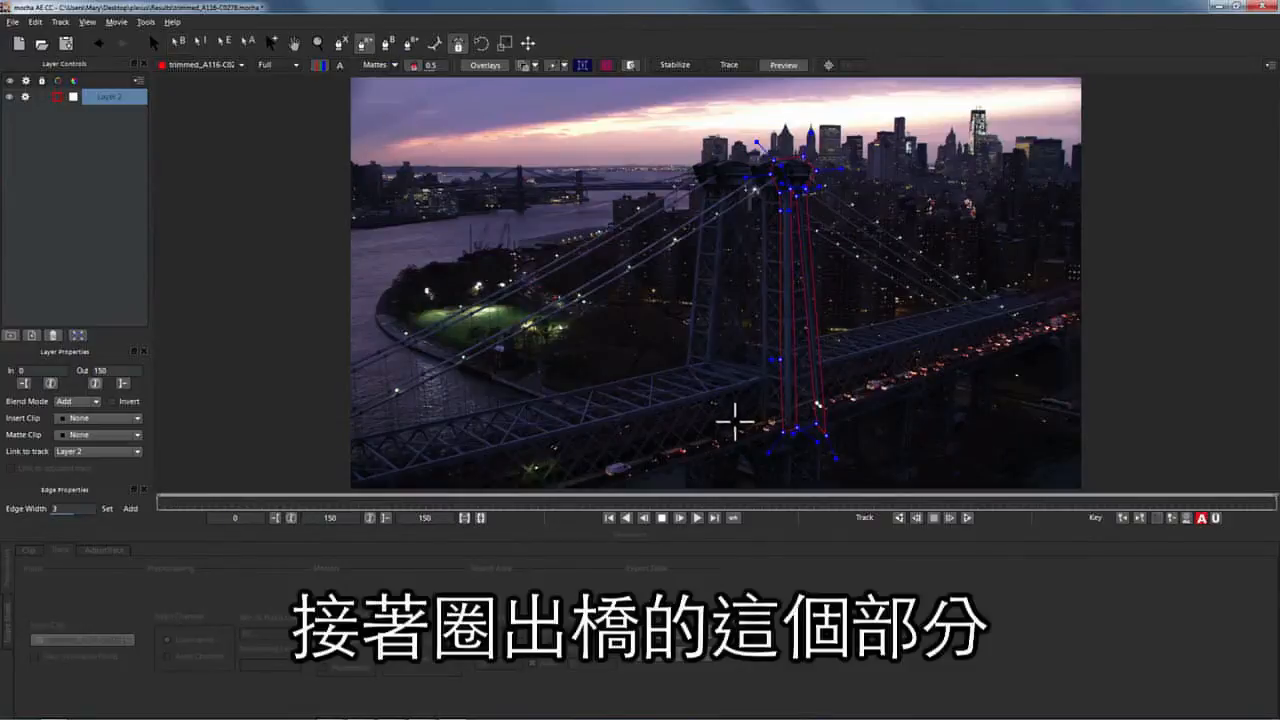
{"action": "left_click", "coordinate": [757, 383]}
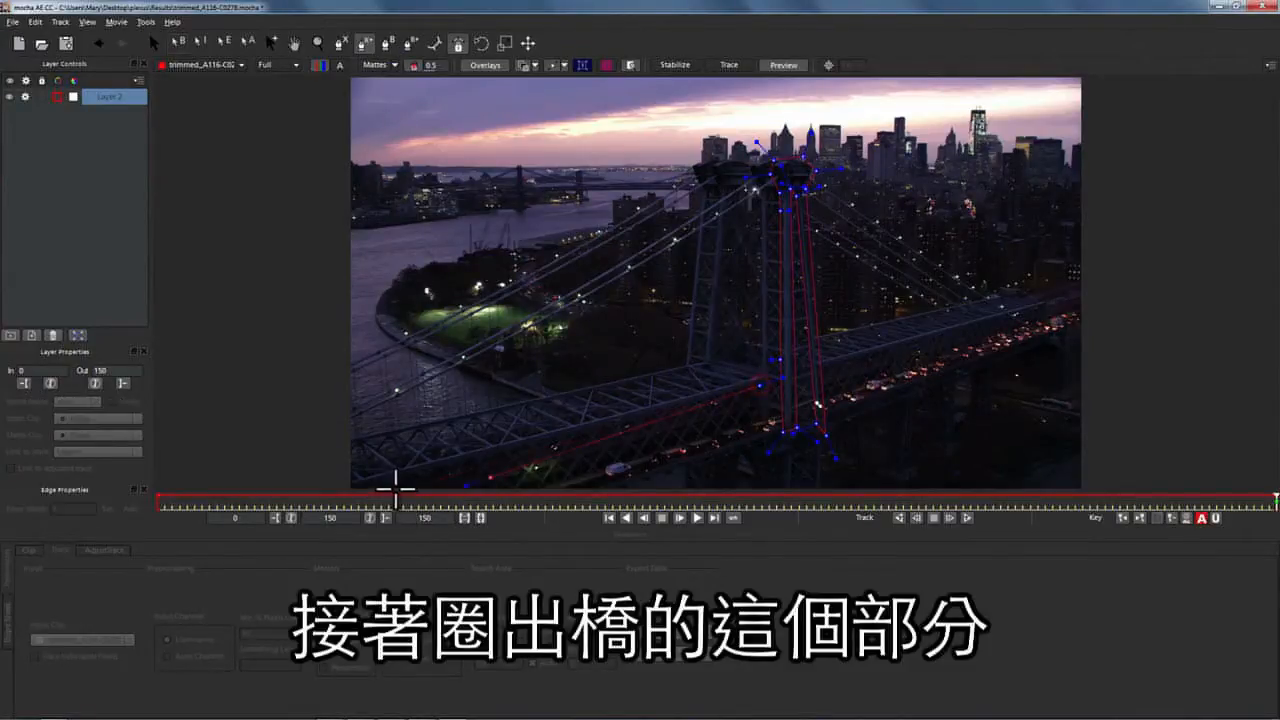
{"action": "left_click", "coordinate": [363, 488]}
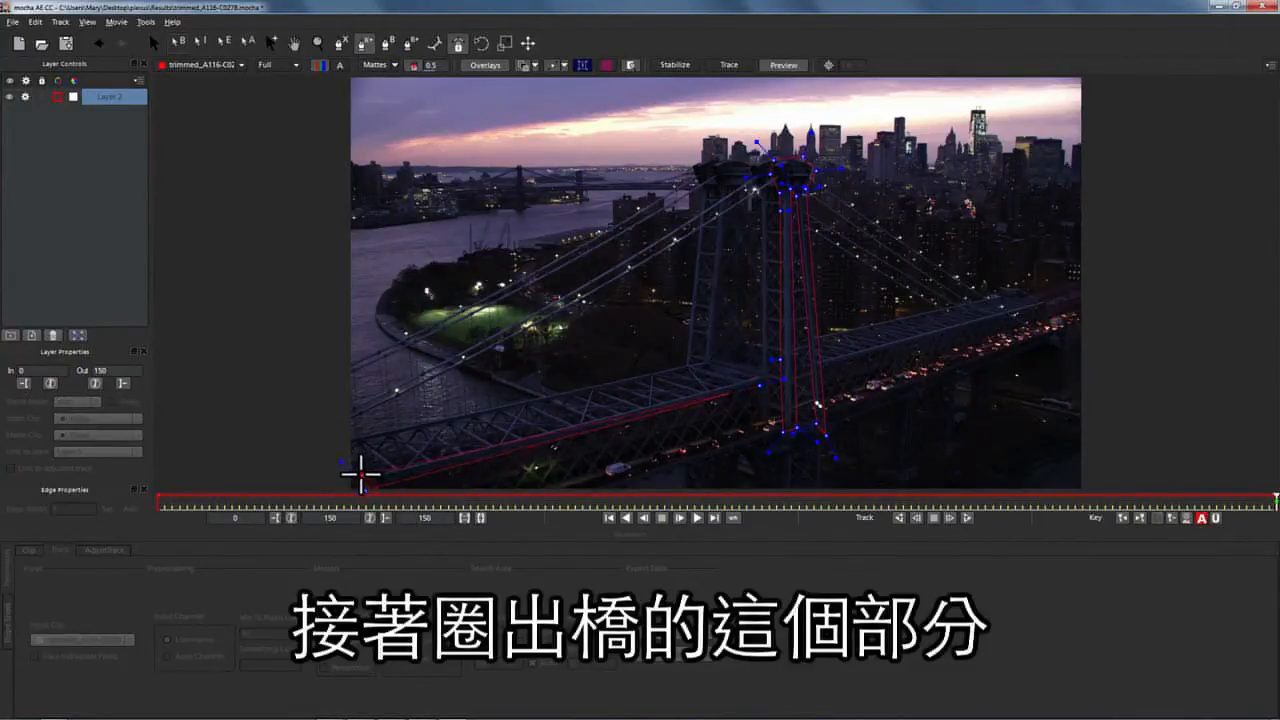
{"action": "left_click", "coordinate": [749, 376]}
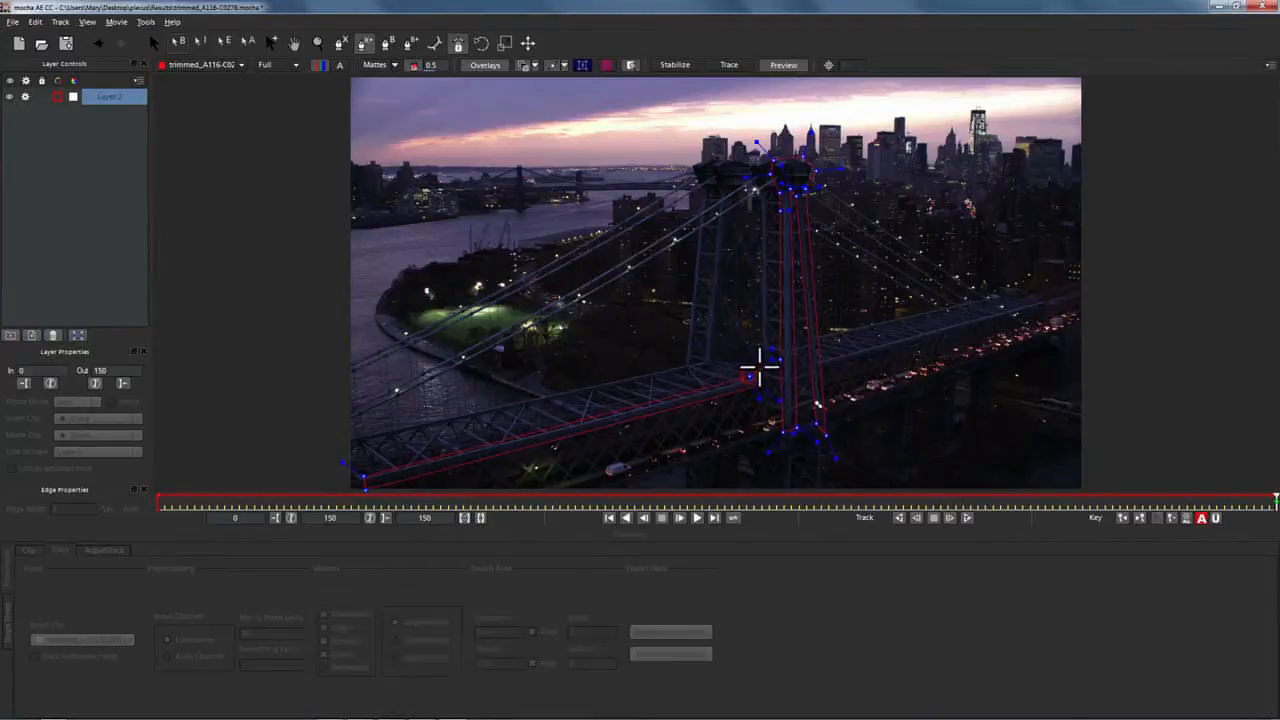
{"action": "left_click", "coordinate": [763, 368]}
{"action": "left_click", "coordinate": [768, 378]}
{"action": "right_click", "coordinate": [757, 383]}
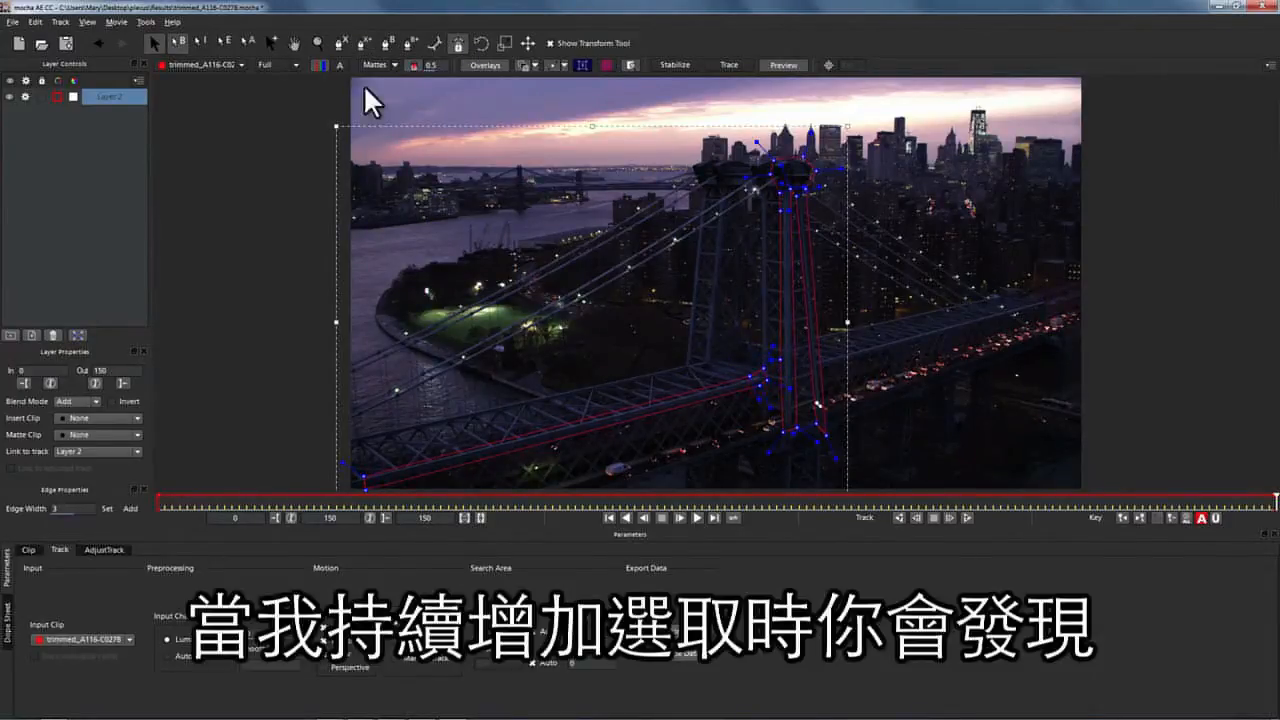
Add two closed shapes covering the far bridge deck right of the tower.
{"action": "left_click", "coordinate": [366, 43]}
{"action": "left_click", "coordinate": [819, 358]}
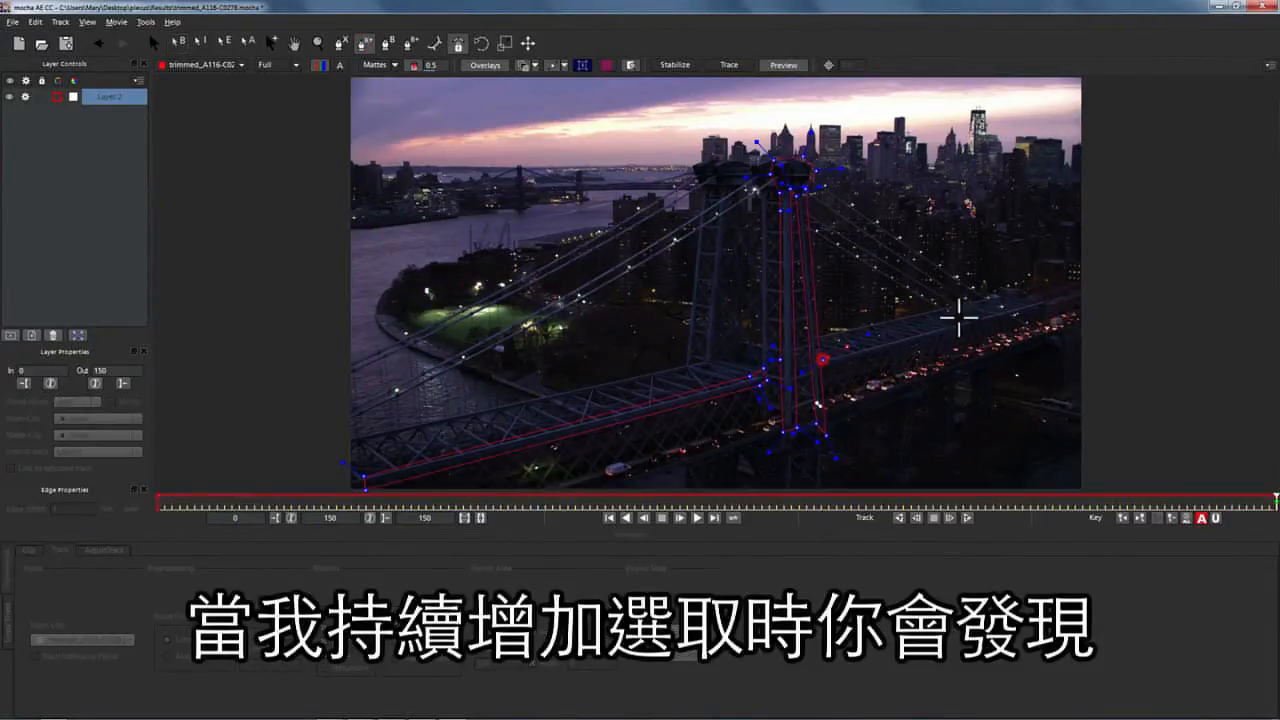
{"action": "left_click", "coordinate": [984, 314]}
{"action": "left_click", "coordinate": [986, 321]}
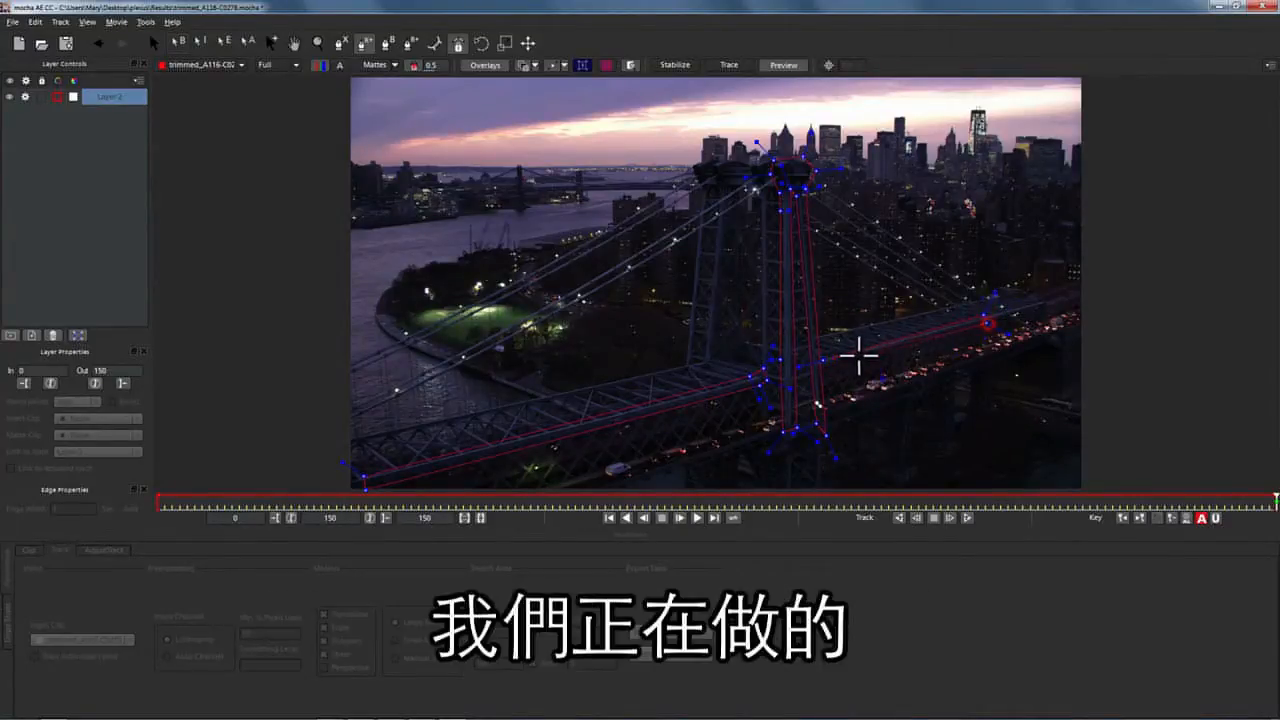
{"action": "left_click", "coordinate": [819, 360]}
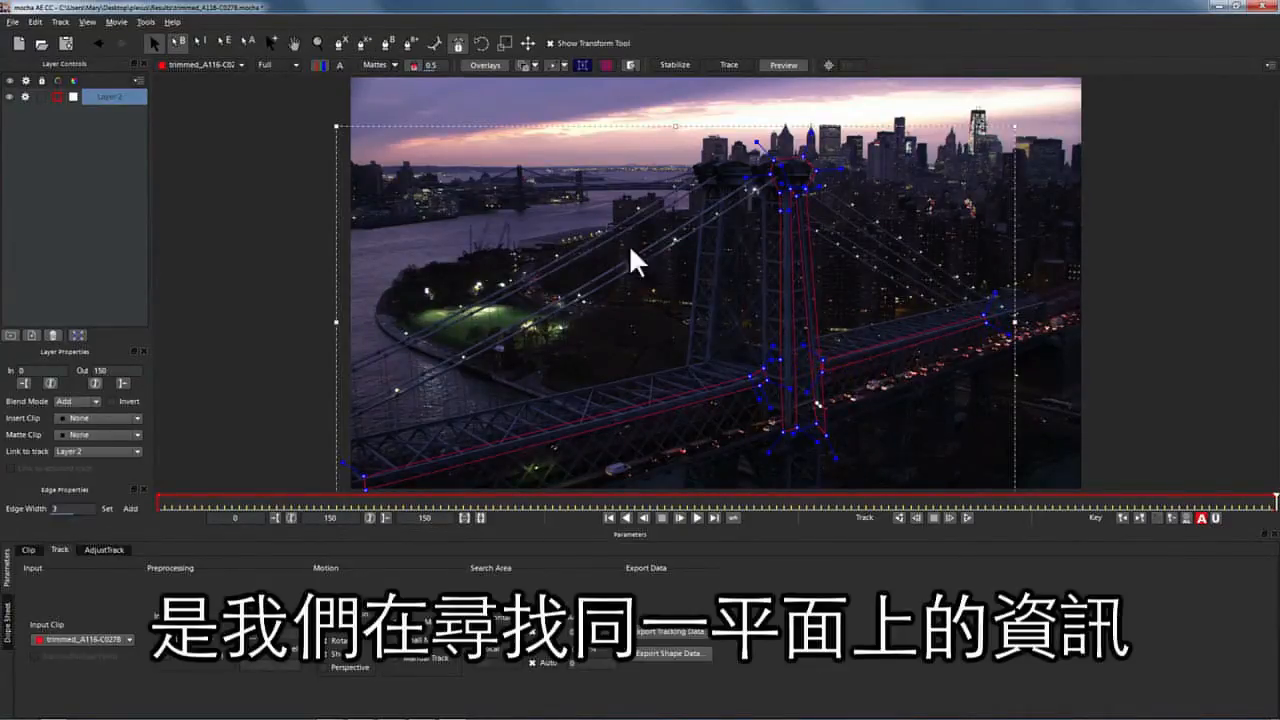
{"action": "left_click", "coordinate": [362, 40]}
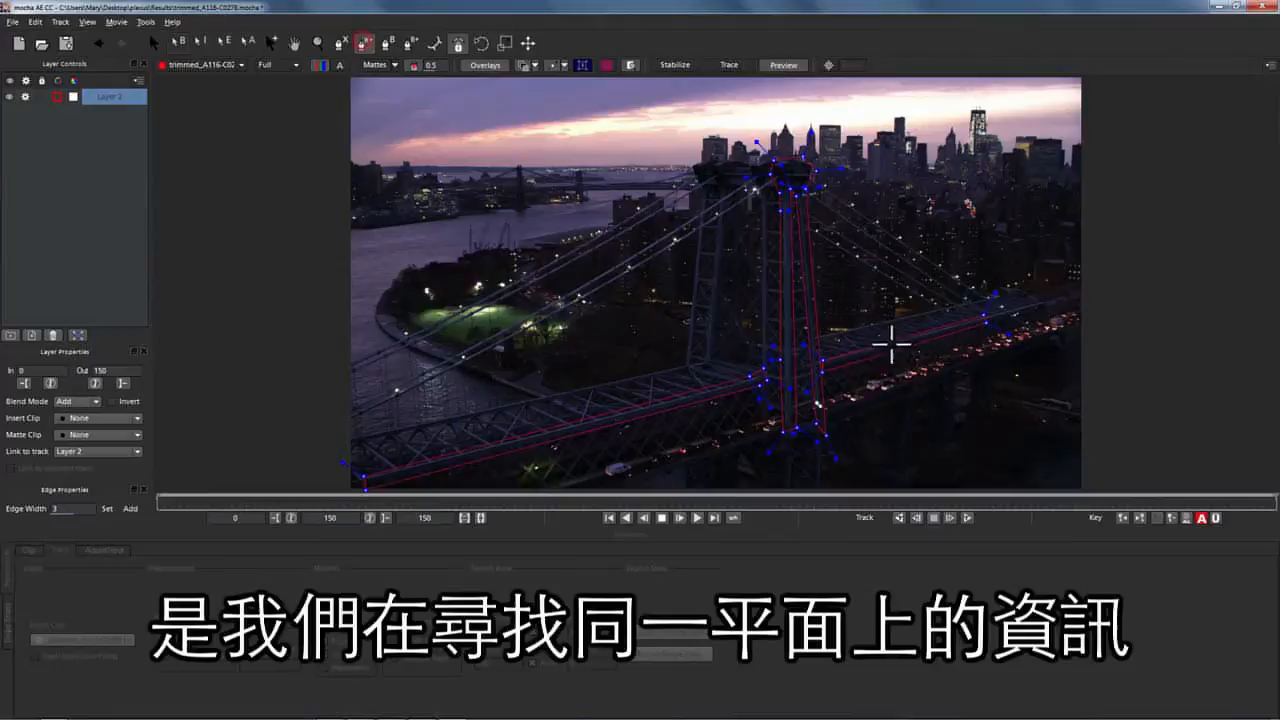
{"action": "left_click", "coordinate": [830, 404]}
{"action": "left_click", "coordinate": [979, 353]}
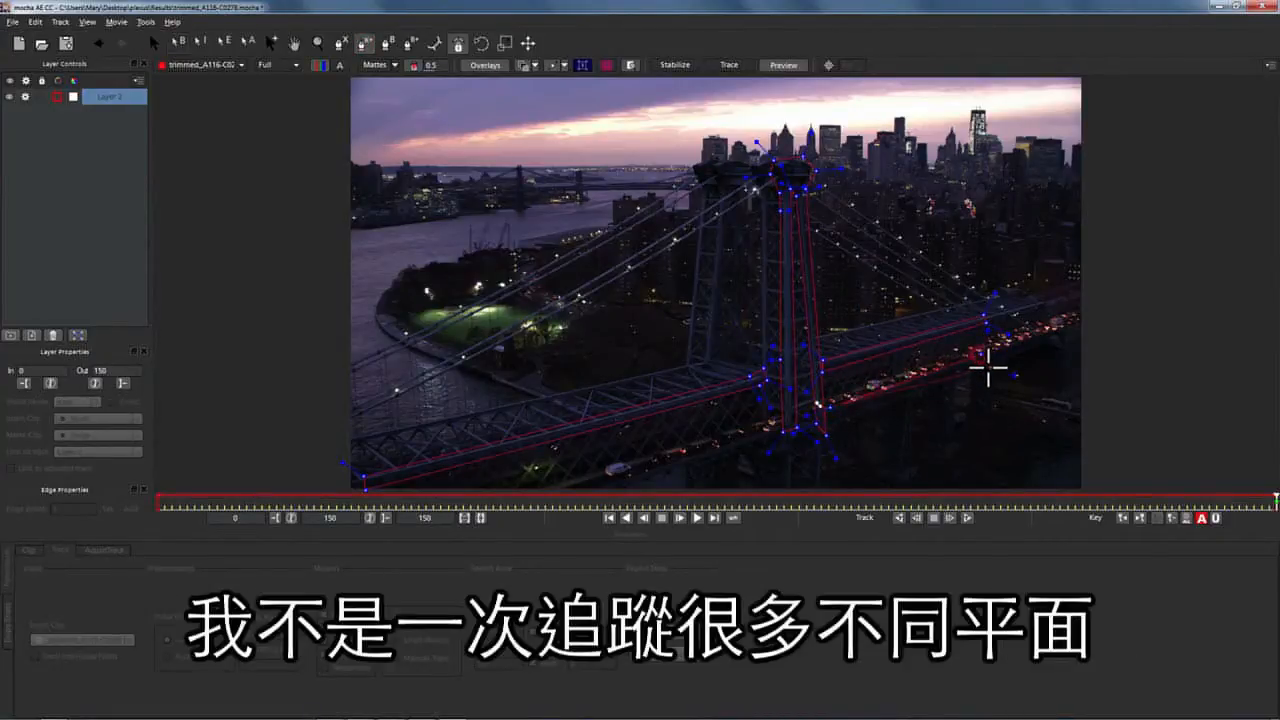
{"action": "left_click", "coordinate": [983, 370]}
{"action": "left_click", "coordinate": [829, 405]}
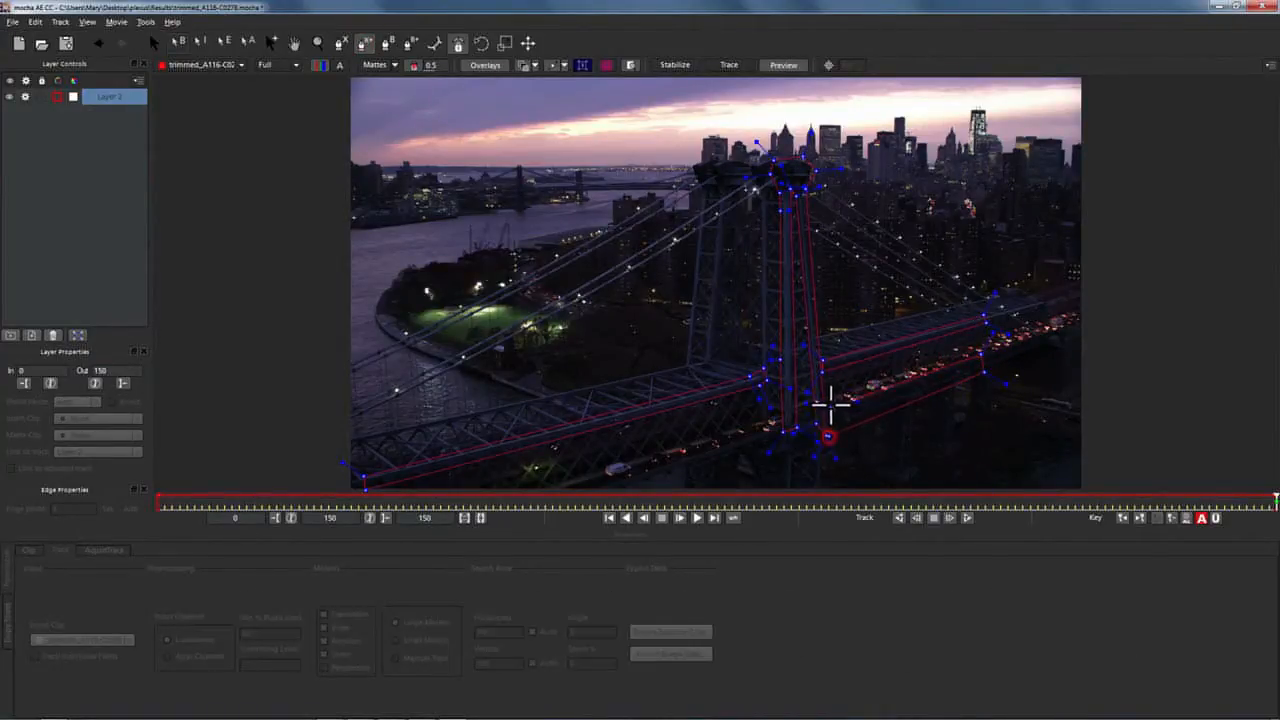
Add one more closed shape along the deck left of the tower.
{"action": "left_click", "coordinate": [361, 40]}
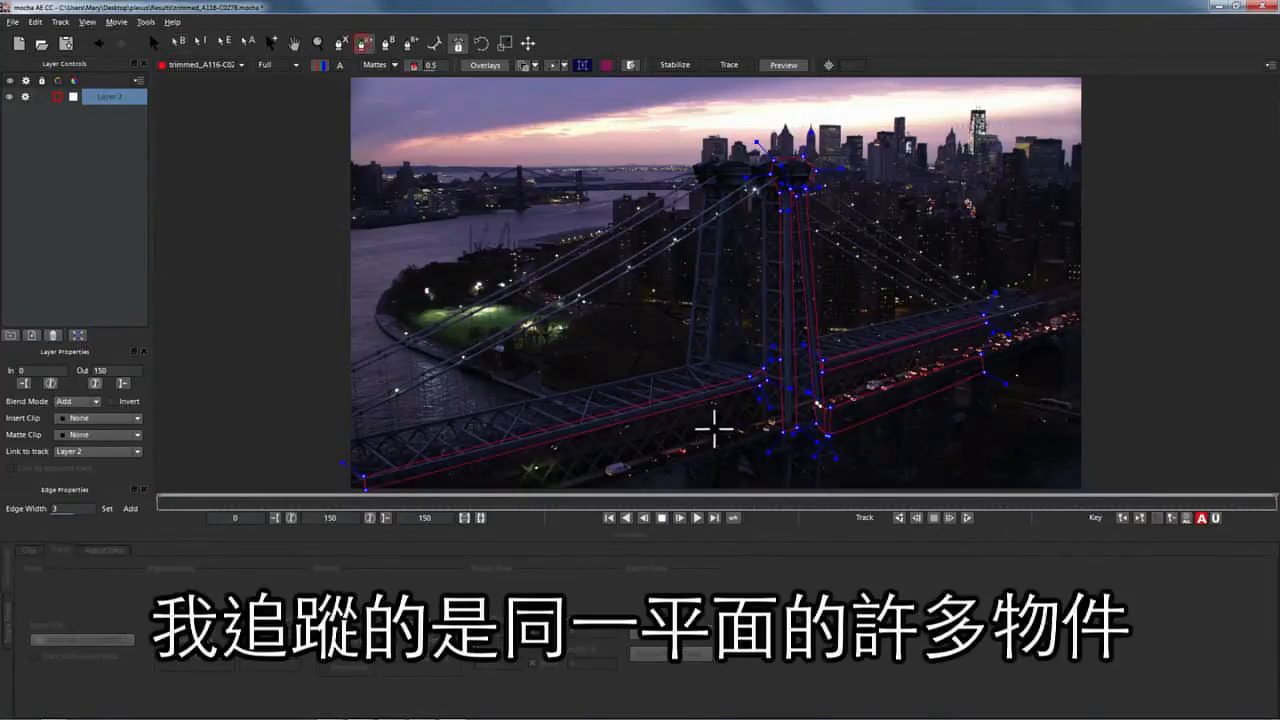
{"action": "left_click", "coordinate": [769, 428]}
{"action": "left_click", "coordinate": [628, 475]}
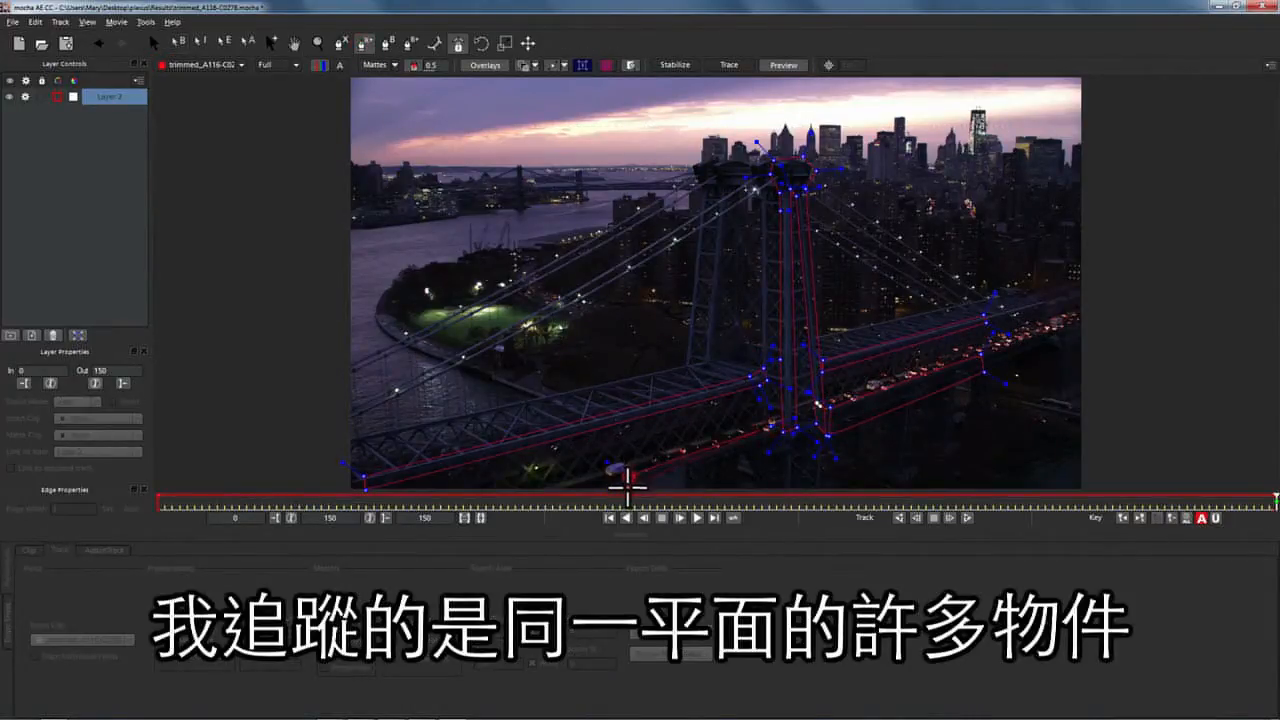
{"action": "left_click", "coordinate": [632, 489]}
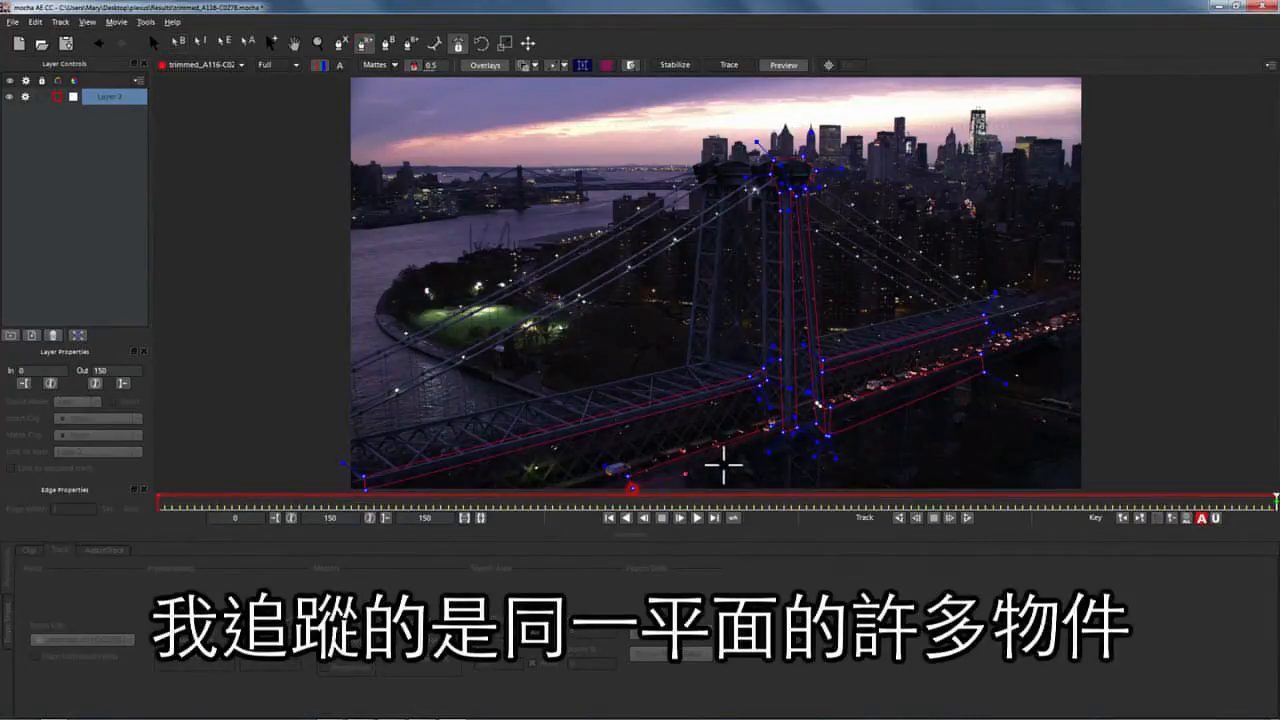
{"action": "left_click", "coordinate": [769, 427]}
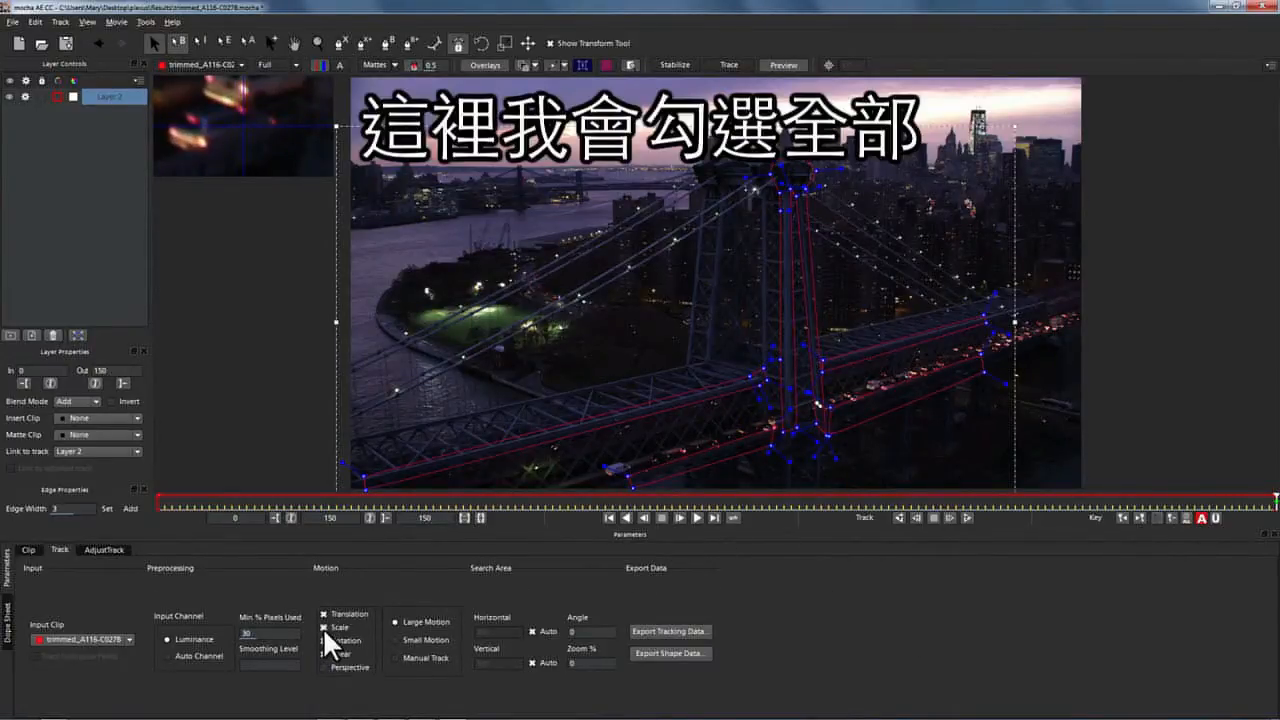
Enable Perspective, track Layer 2 backward with all five motion types, and hide the zoom window.
{"action": "left_click", "coordinate": [323, 666]}
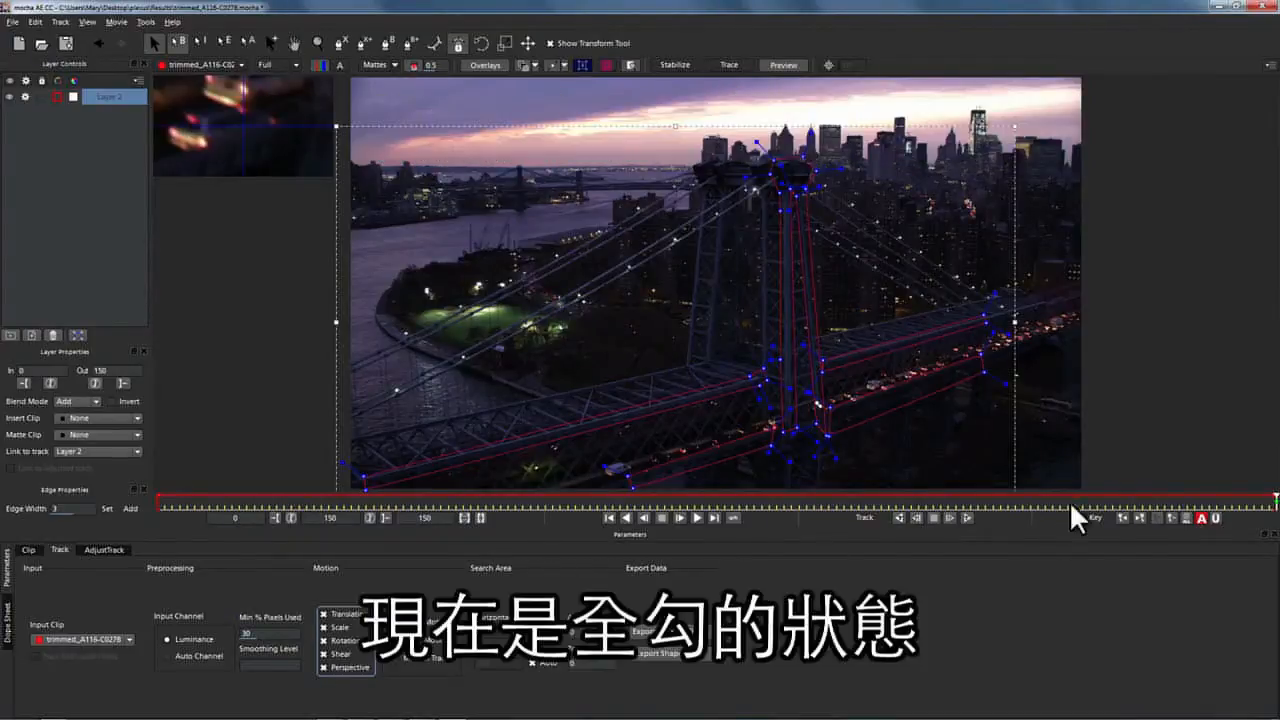
{"action": "left_click", "coordinate": [898, 517]}
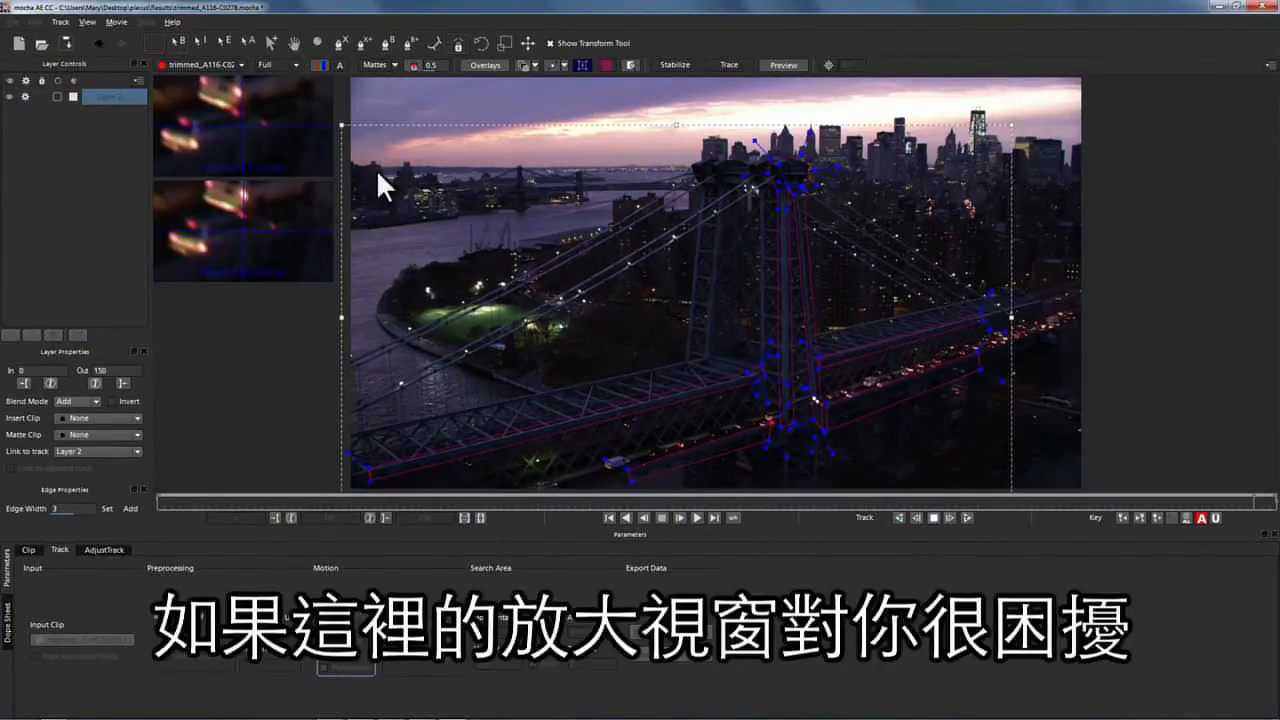
{"action": "left_click", "coordinate": [630, 62]}
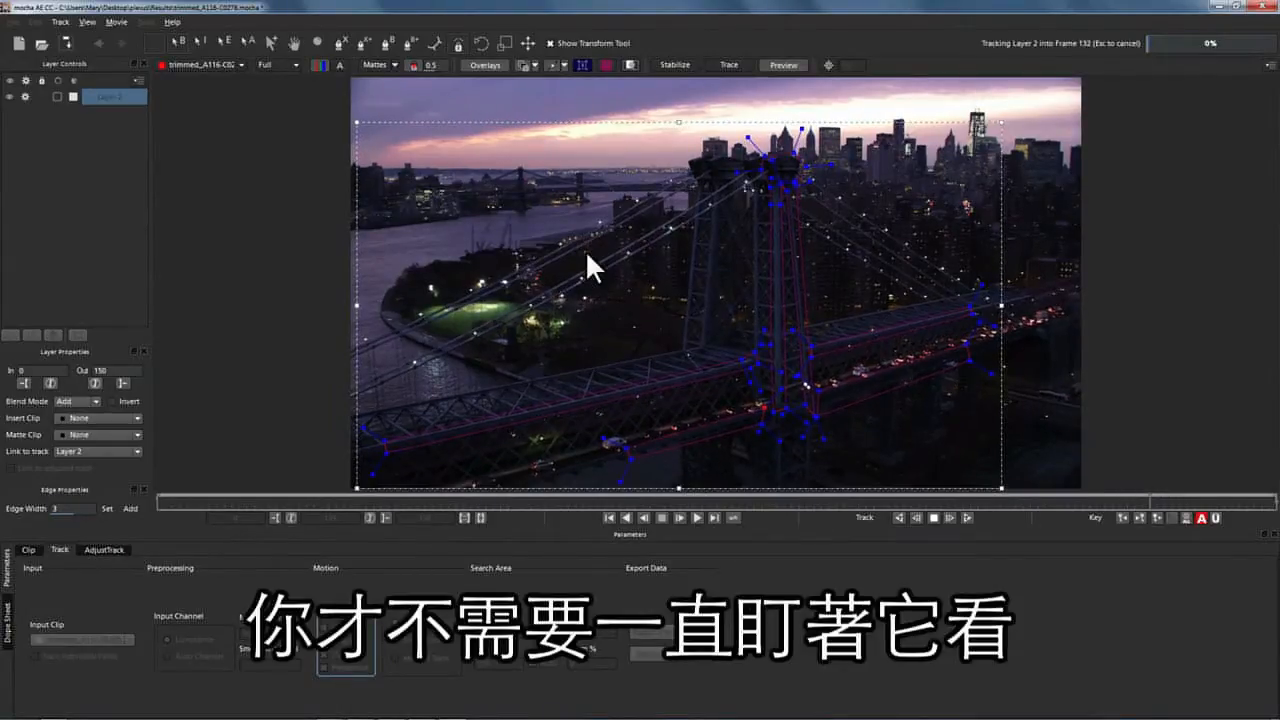
Show the surface grid, stop the drifting track, and retrack Layer 2 backward.
{"action": "left_click", "coordinate": [605, 63]}
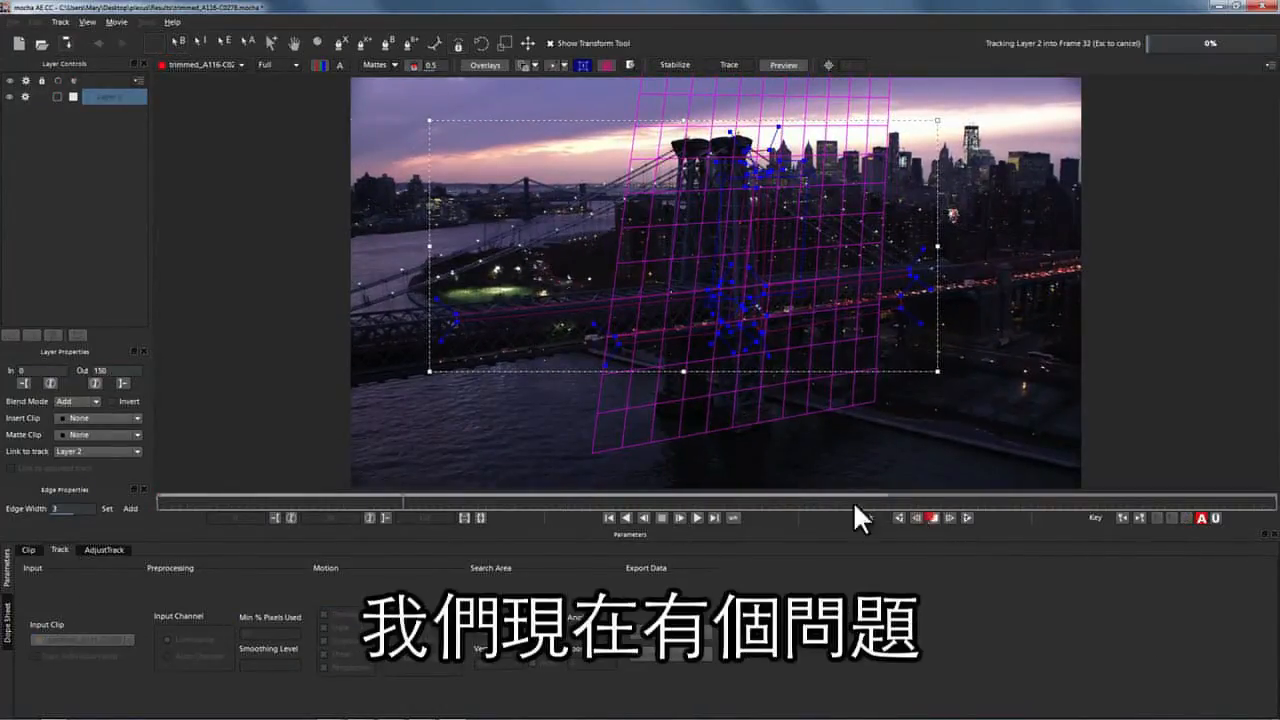
{"action": "left_click_drag", "start_coordinate": [405, 494], "coordinate": [985, 458]}
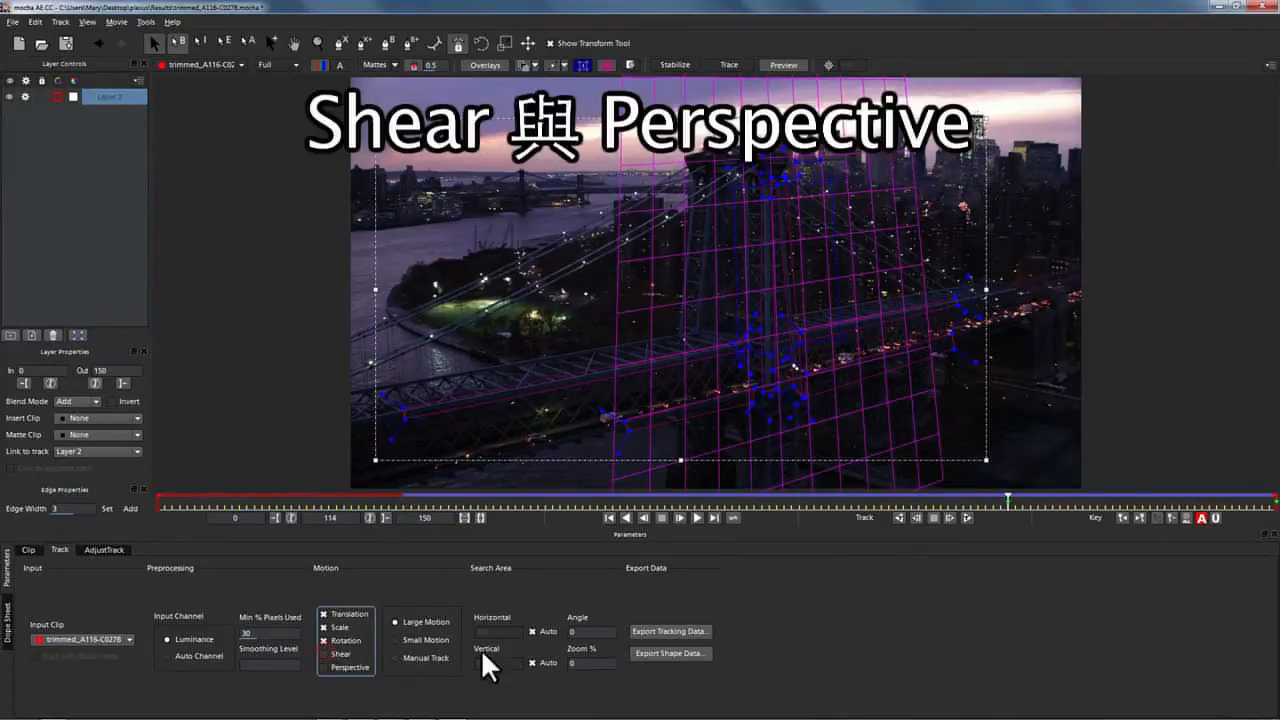
{"action": "left_click", "coordinate": [898, 517]}
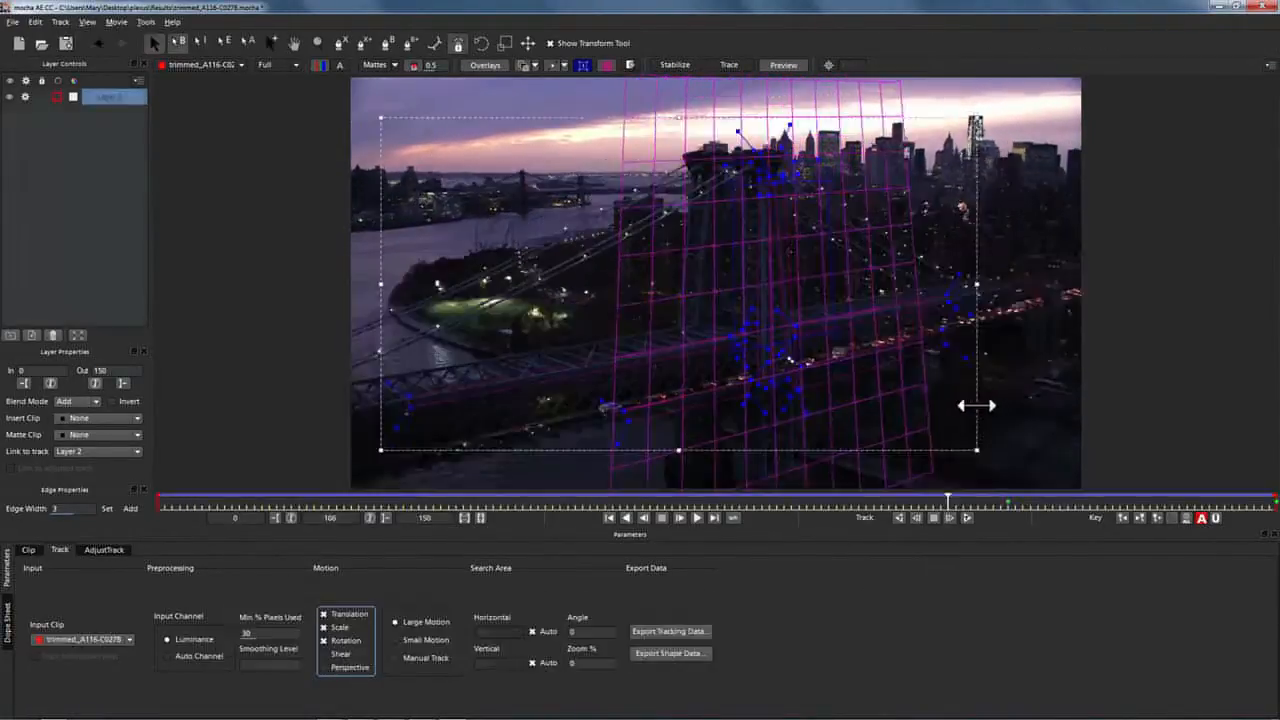
Scrub through the clip and reselect Layer 2 to confirm the grid follows the tower.
{"action": "left_click_drag", "start_coordinate": [976, 405], "coordinate": [349, 172]}
{"action": "left_click_drag", "start_coordinate": [174, 498], "coordinate": [1010, 372]}
{"action": "left_click", "coordinate": [1029, 425]}
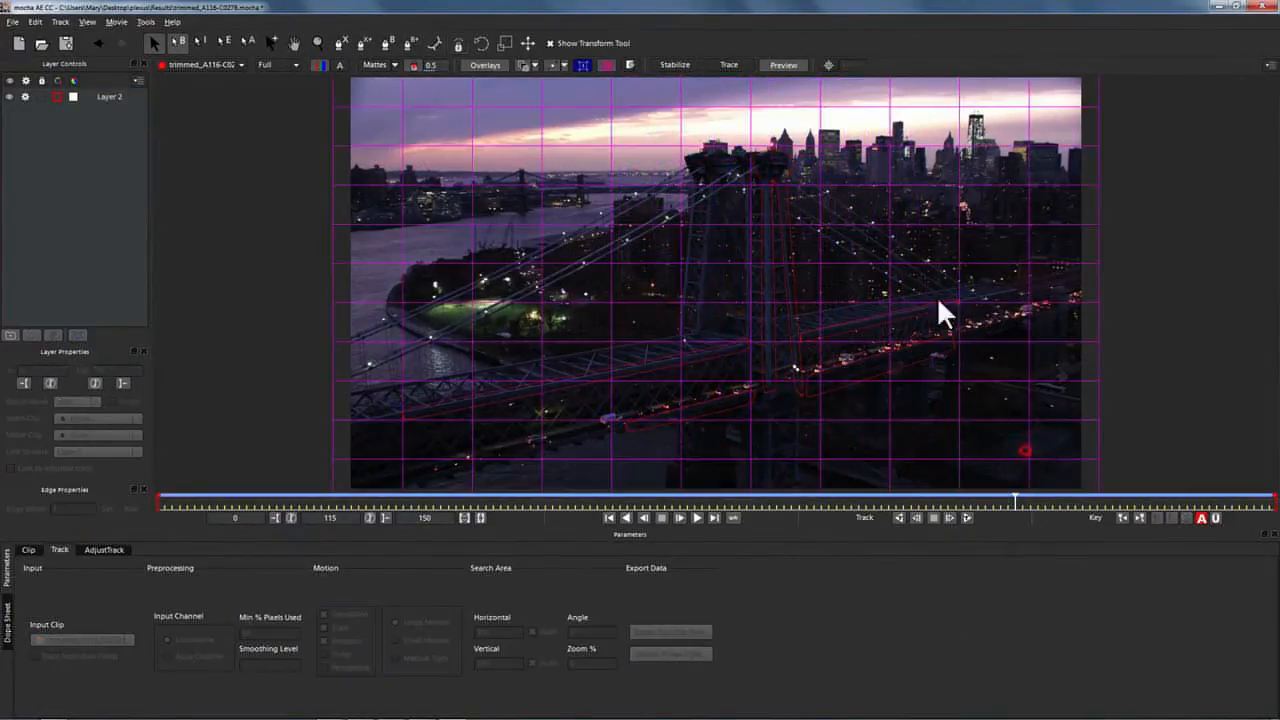
{"action": "left_click", "coordinate": [834, 336]}
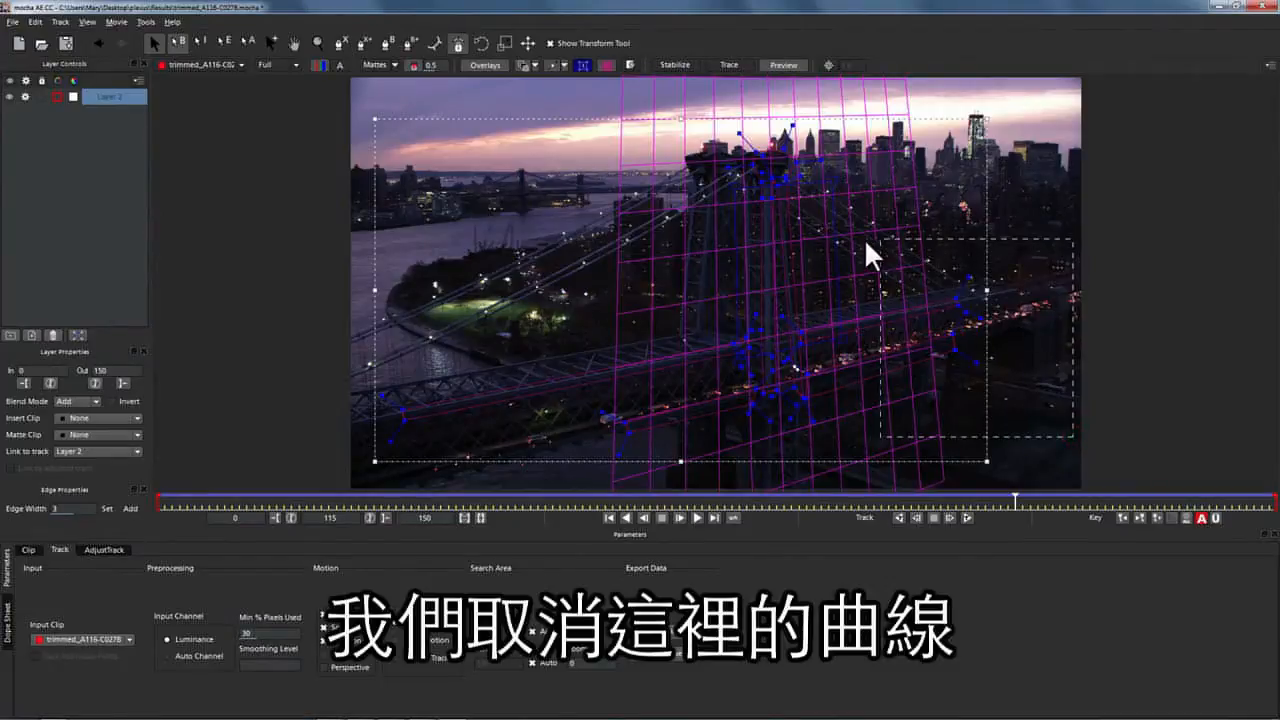
Delete the spline points right and left of the tower, leaving only the tower outline.
{"action": "left_click_drag", "start_coordinate": [809, 241], "coordinate": [817, 252]}
{"action": "key", "text": "BackSpace"}
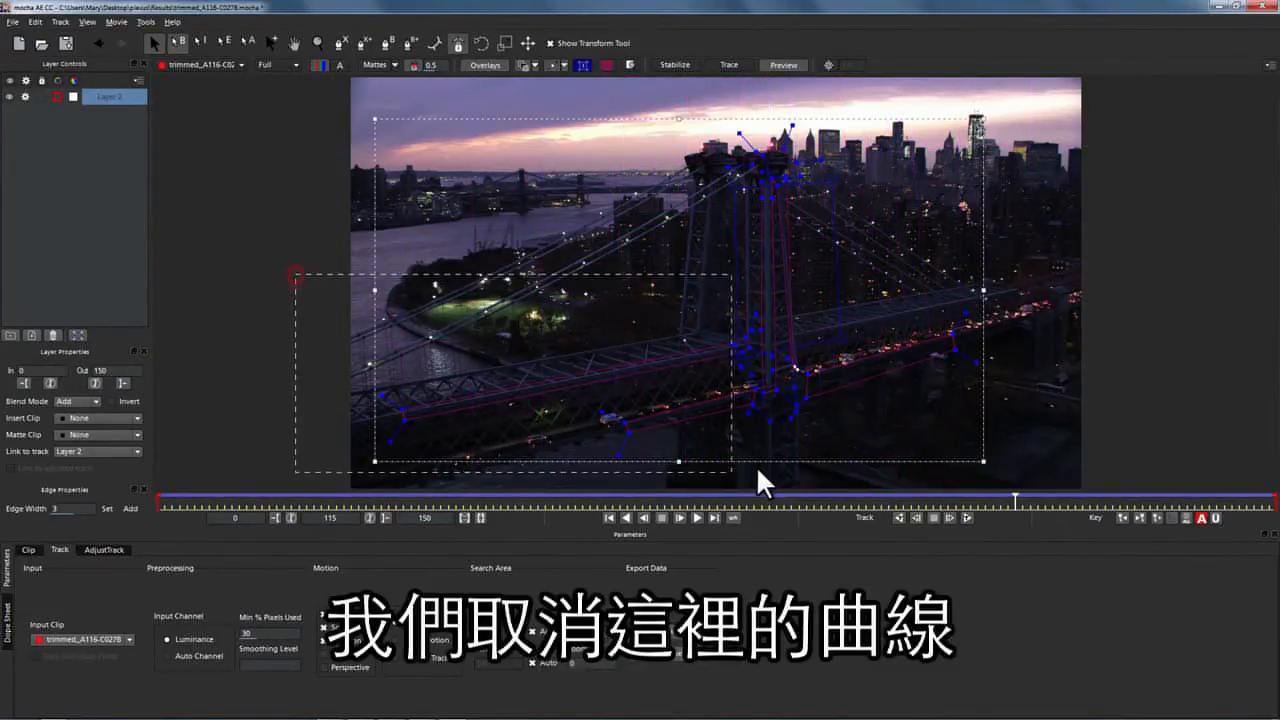
{"action": "left_click_drag", "start_coordinate": [758, 470], "coordinate": [757, 470]}
{"action": "key", "text": "BackSpace"}
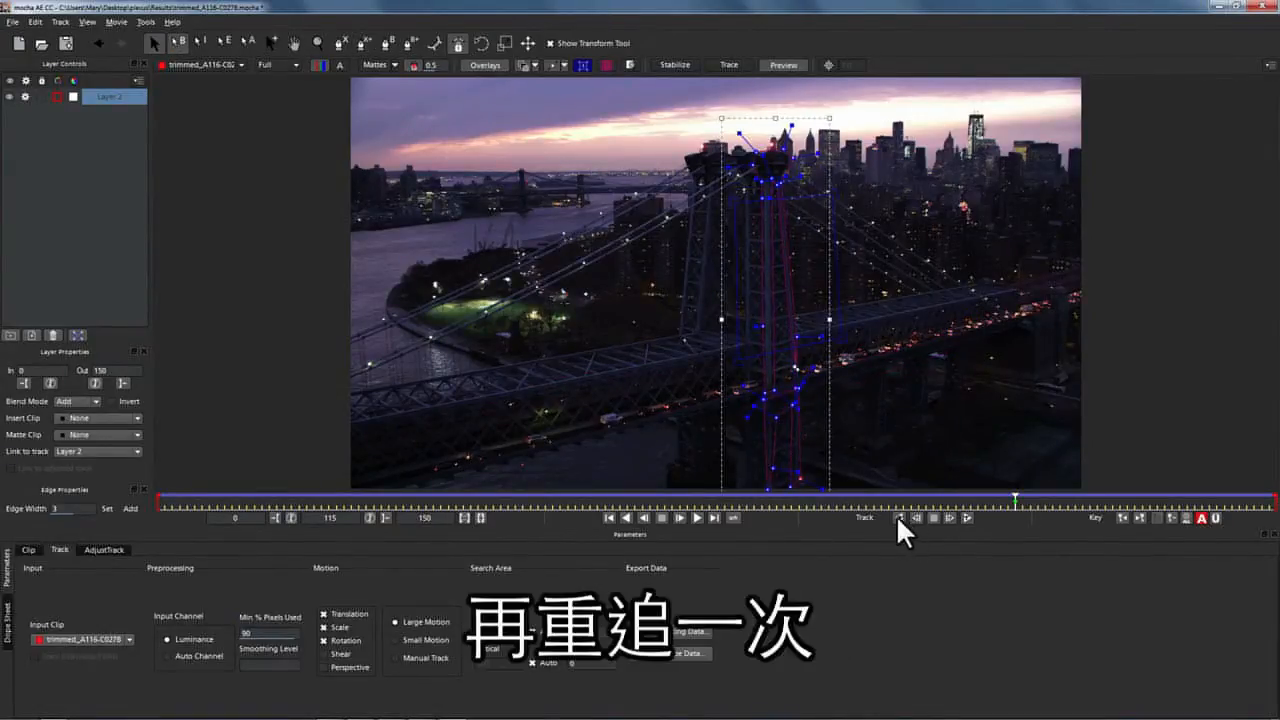
Track the tower shape backward through frame 150, checking it with the planar grid.
{"action": "left_click", "coordinate": [896, 516]}
{"action": "left_click", "coordinate": [627, 64]}
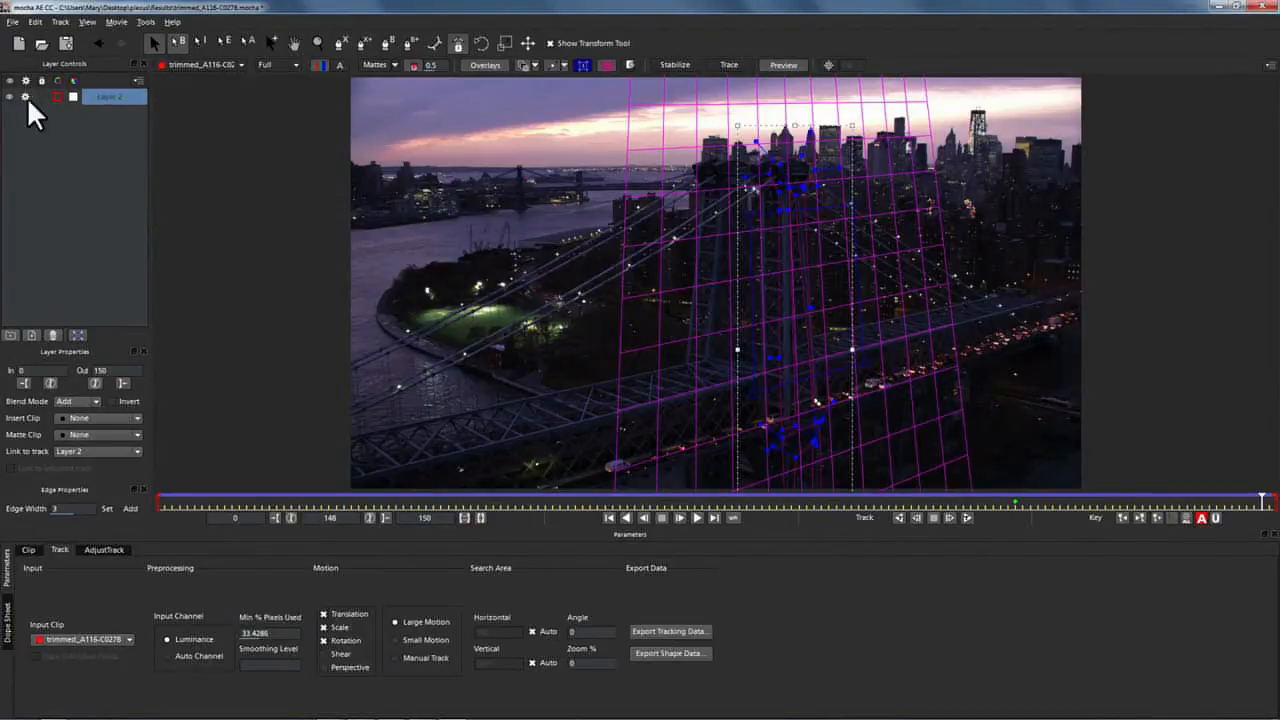
{"action": "left_click", "coordinate": [603, 66]}
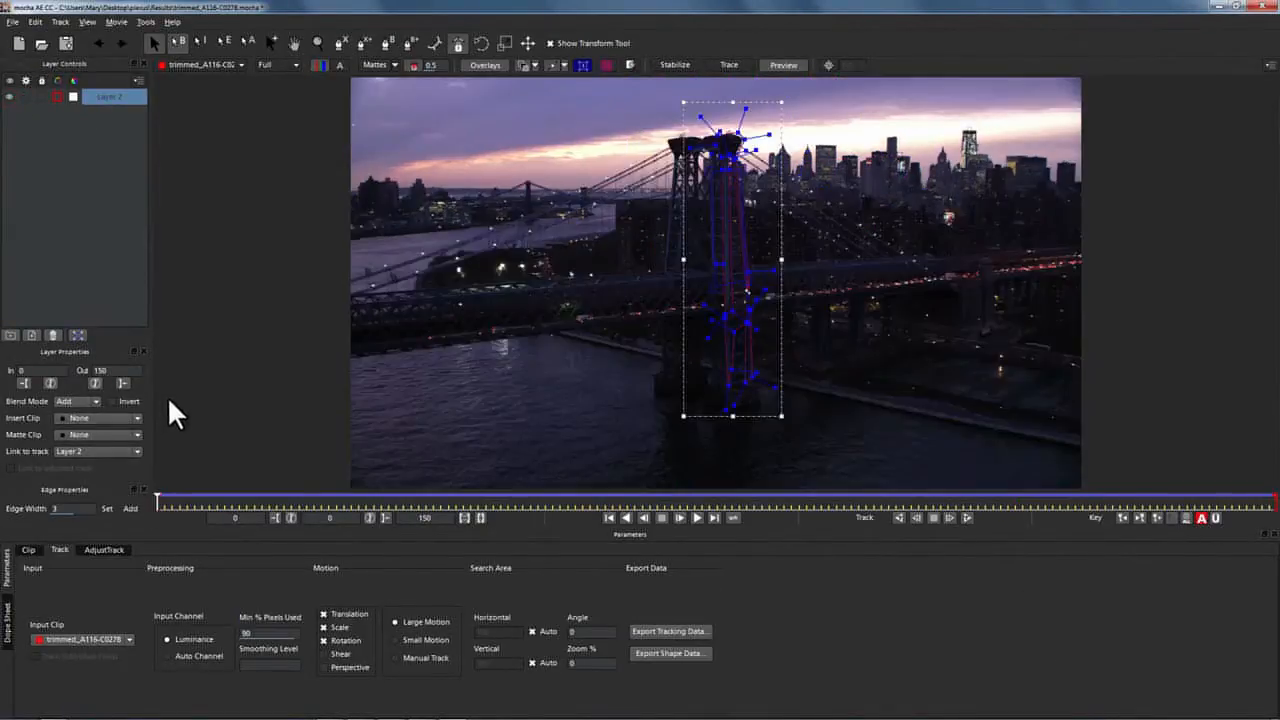
Export Layer 2's tracking as After Effects Transform Data using Copy to Clipboard.
{"action": "left_click", "coordinate": [669, 631]}
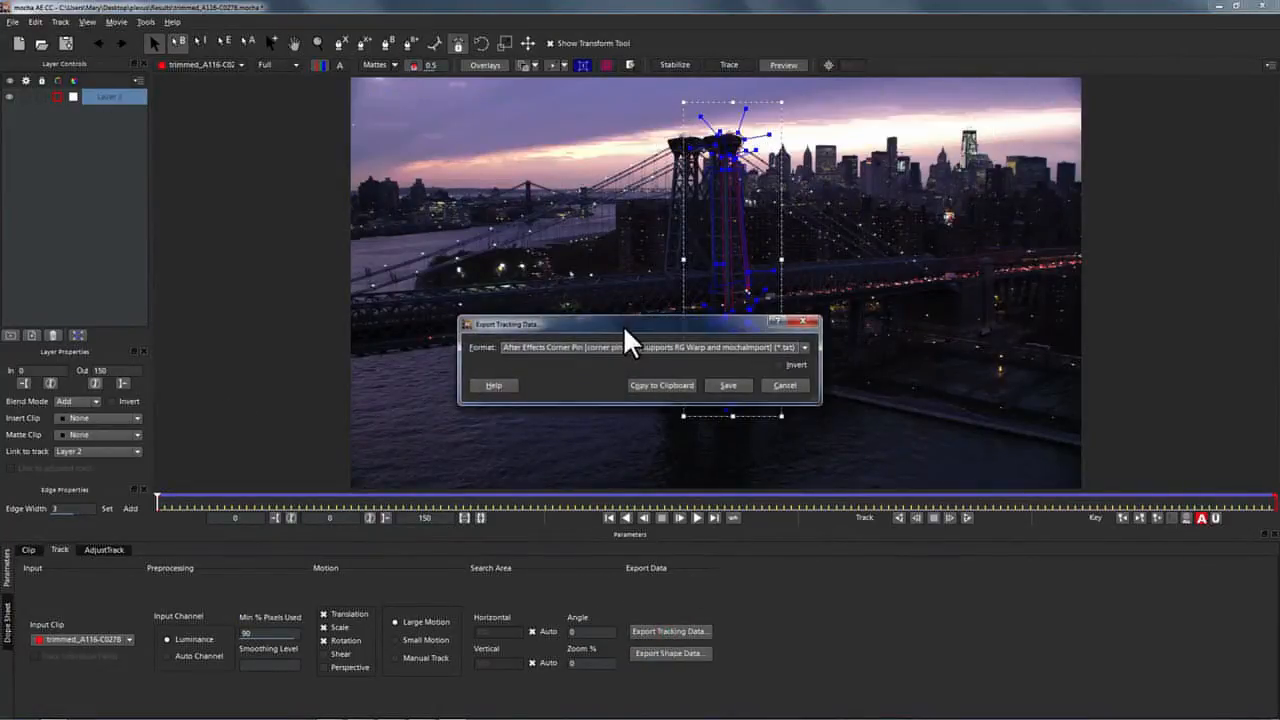
{"action": "left_click_drag", "start_coordinate": [623, 325], "coordinate": [914, 320]}
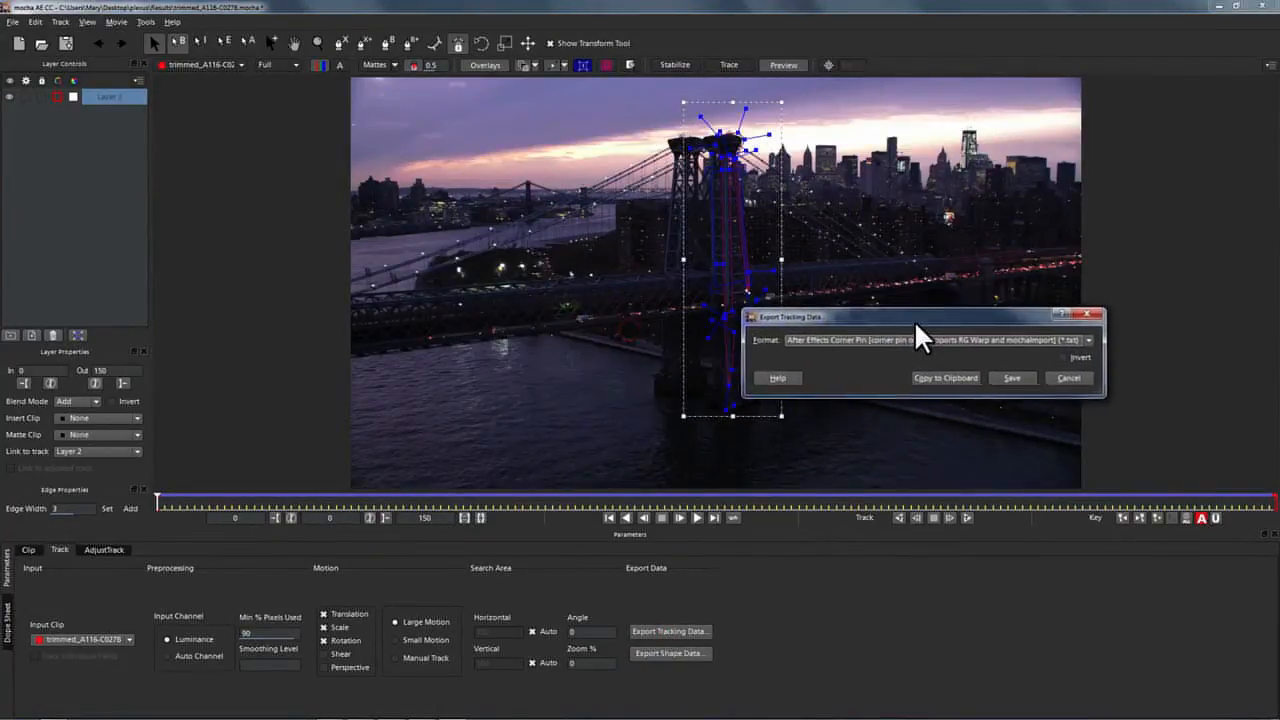
{"action": "left_click", "coordinate": [838, 340]}
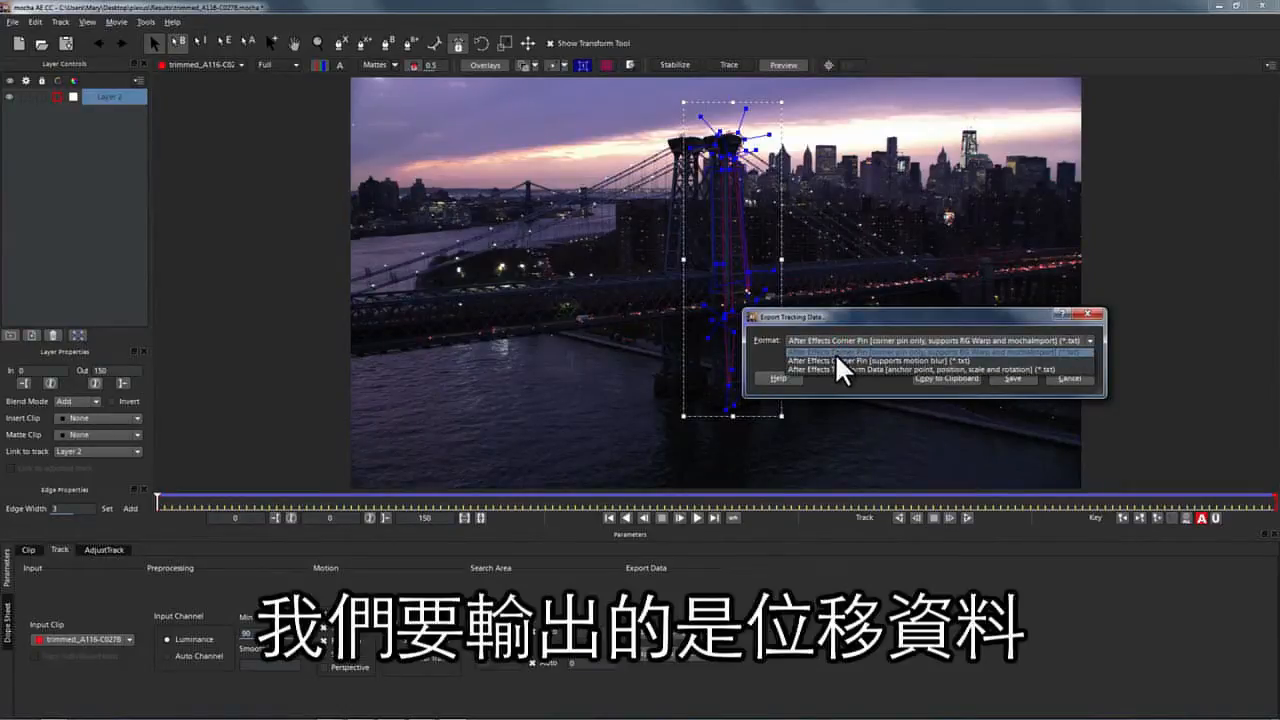
{"action": "left_click", "coordinate": [833, 368]}
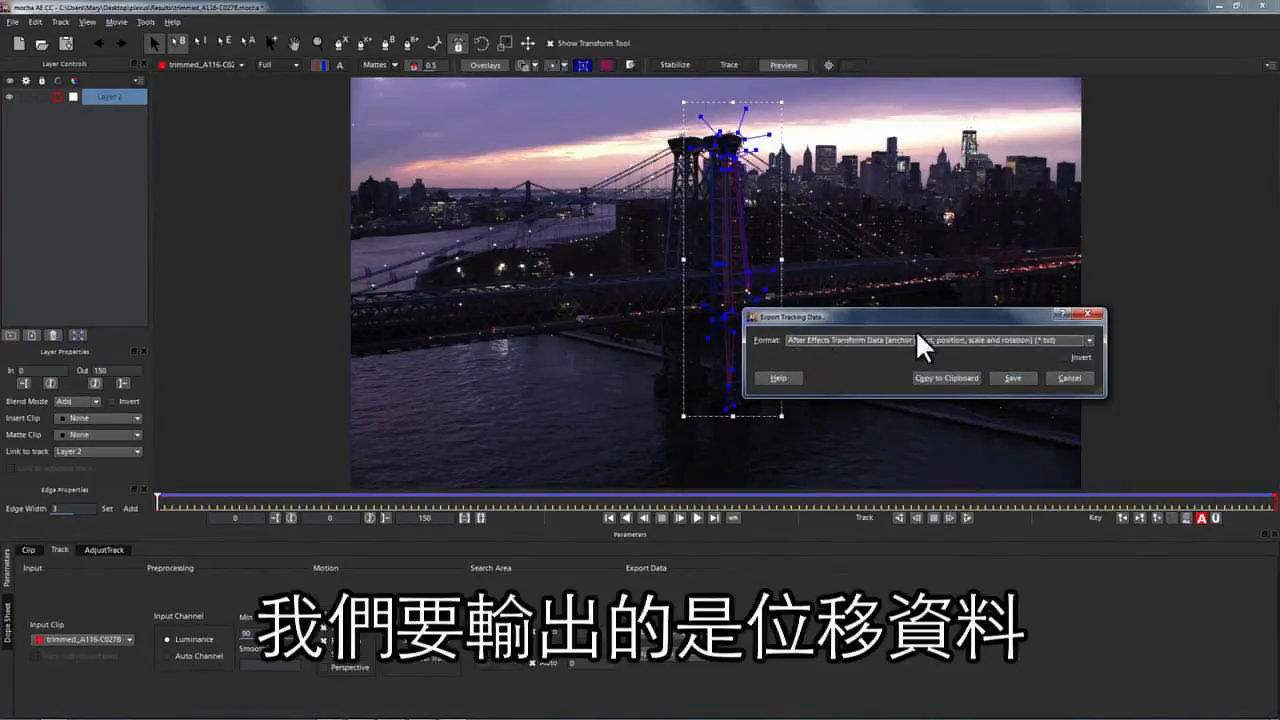
{"action": "left_click", "coordinate": [925, 381]}
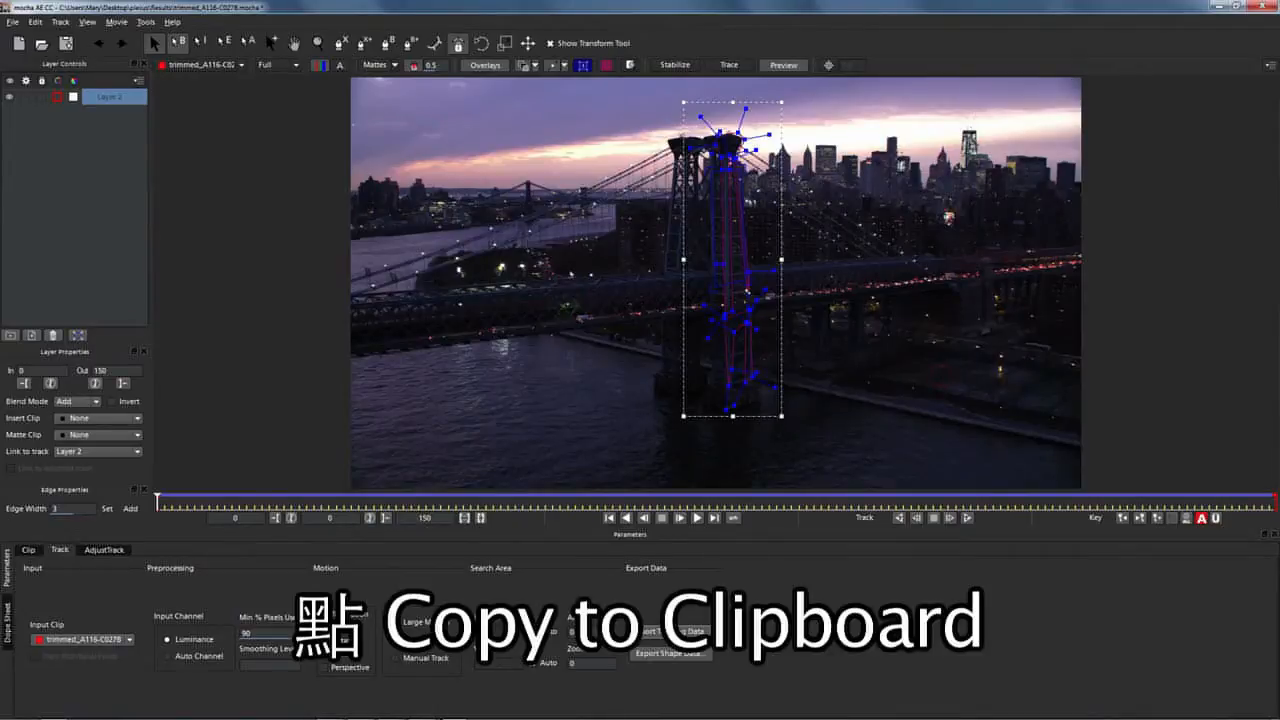
{"action": "mouse_move", "coordinate": [438, 716]}
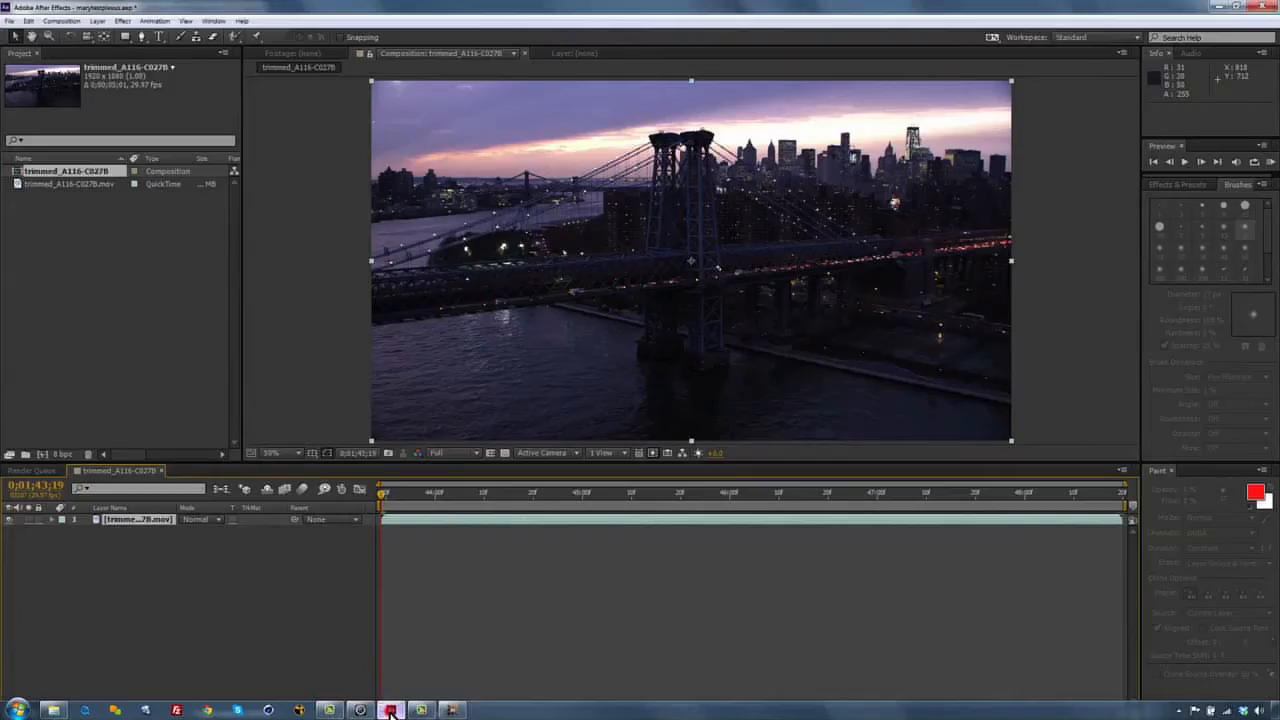
Add a Null Object layer, paste the mocha tracking keyframes onto it, and expand it.
{"action": "left_click", "coordinate": [391, 712]}
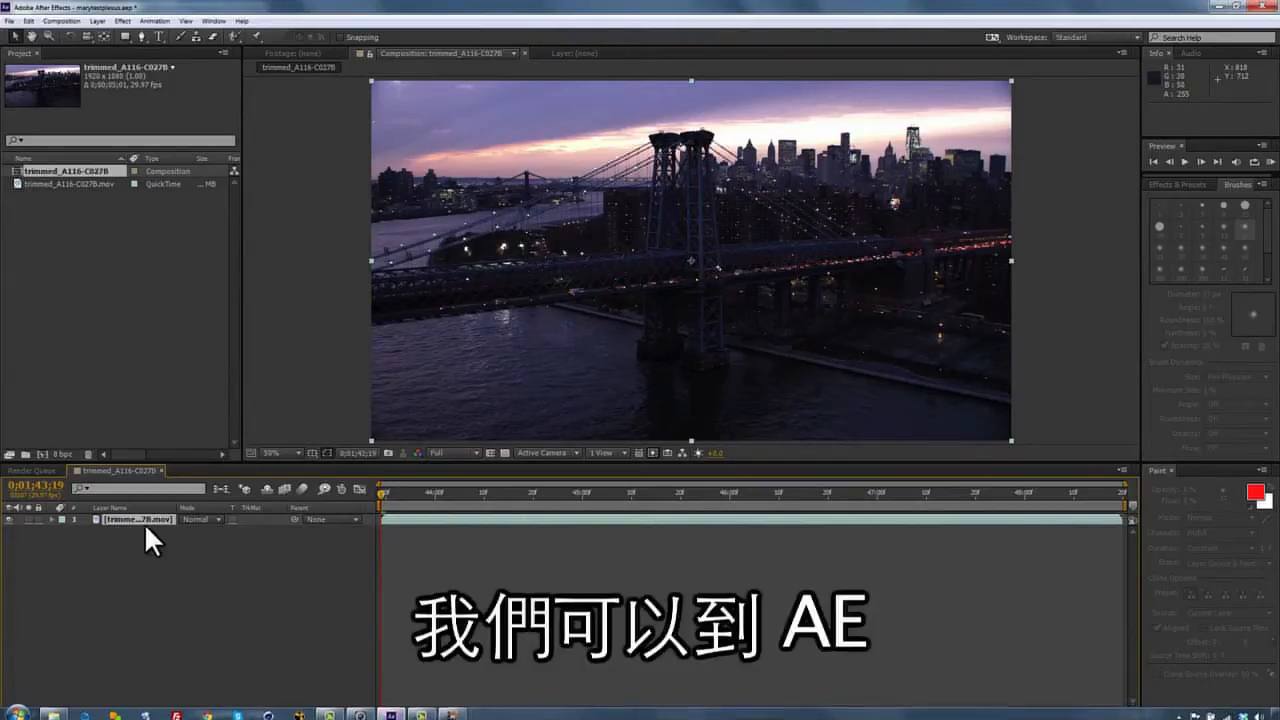
{"action": "left_click", "coordinate": [99, 21]}
{"action": "mouse_move", "coordinate": [105, 38]}
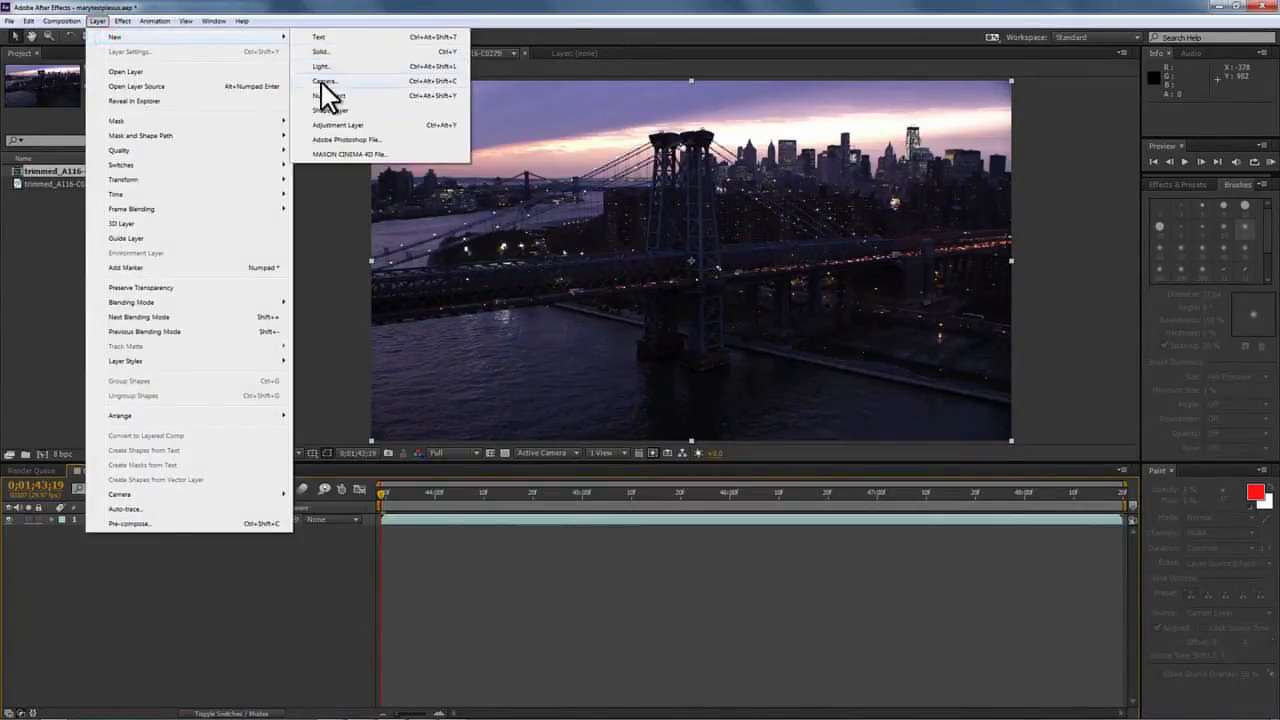
{"action": "left_click", "coordinate": [327, 95]}
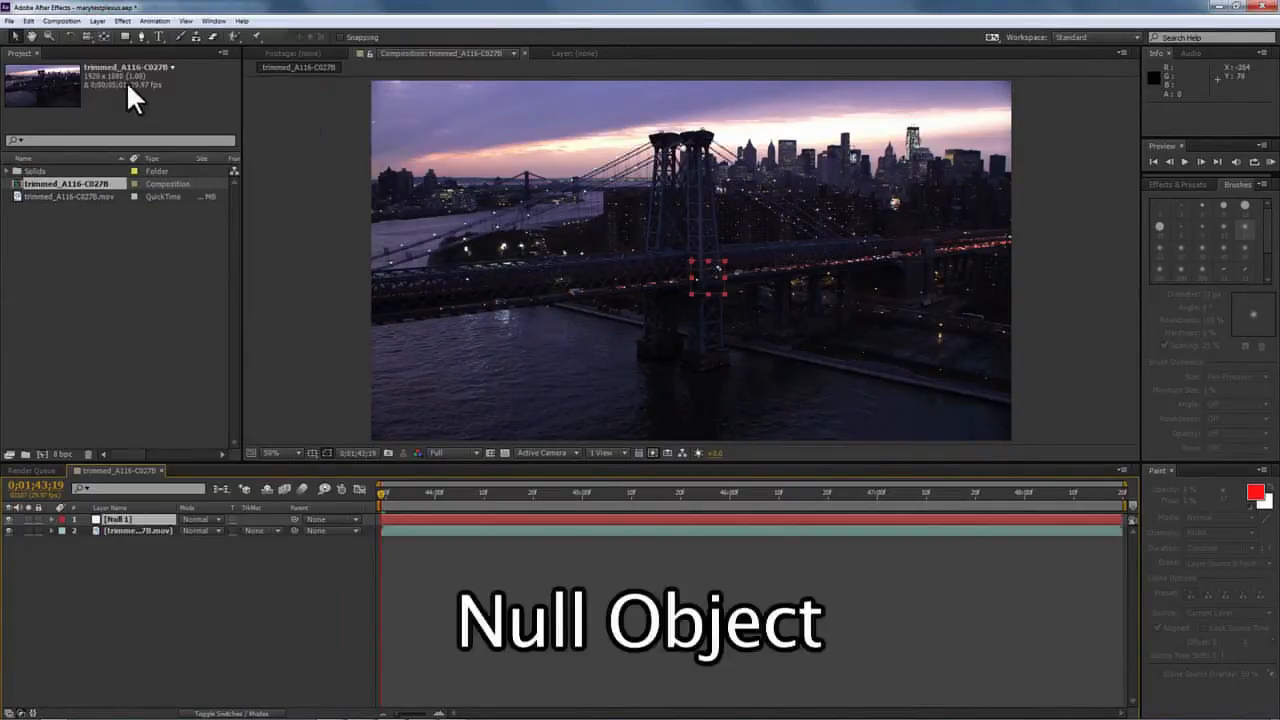
{"action": "left_click", "coordinate": [27, 21]}
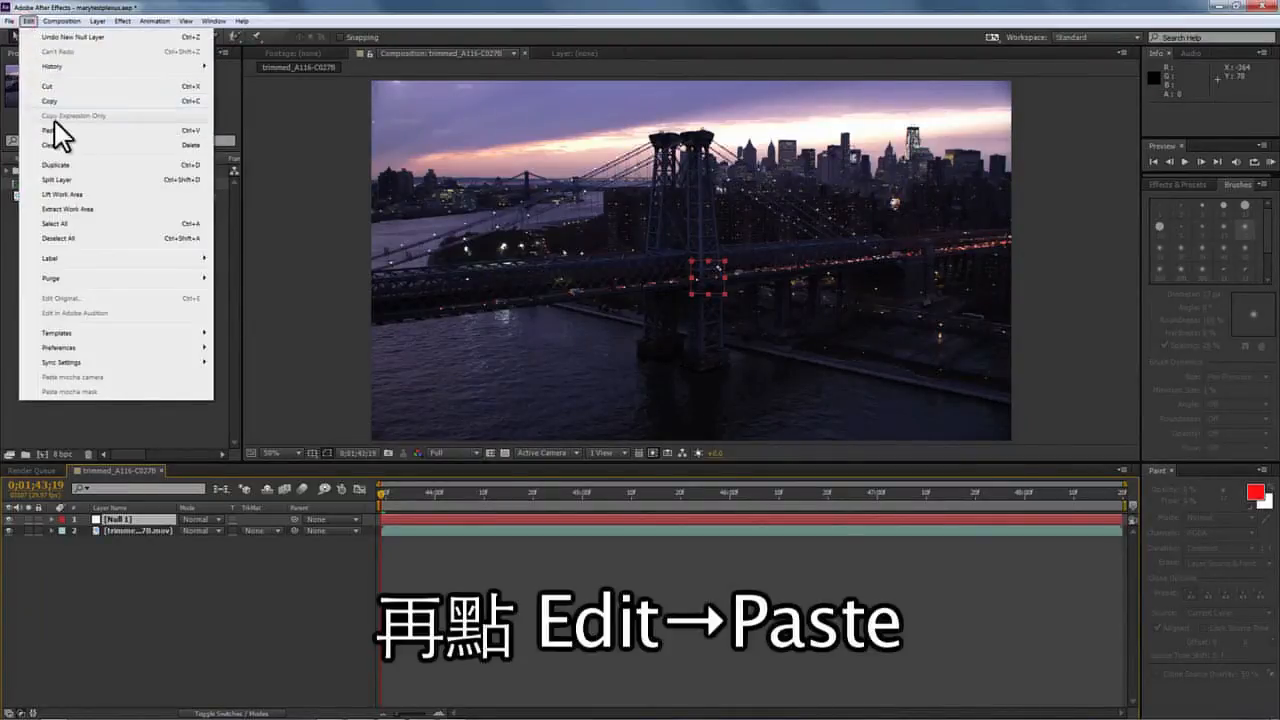
{"action": "left_click", "coordinate": [50, 131]}
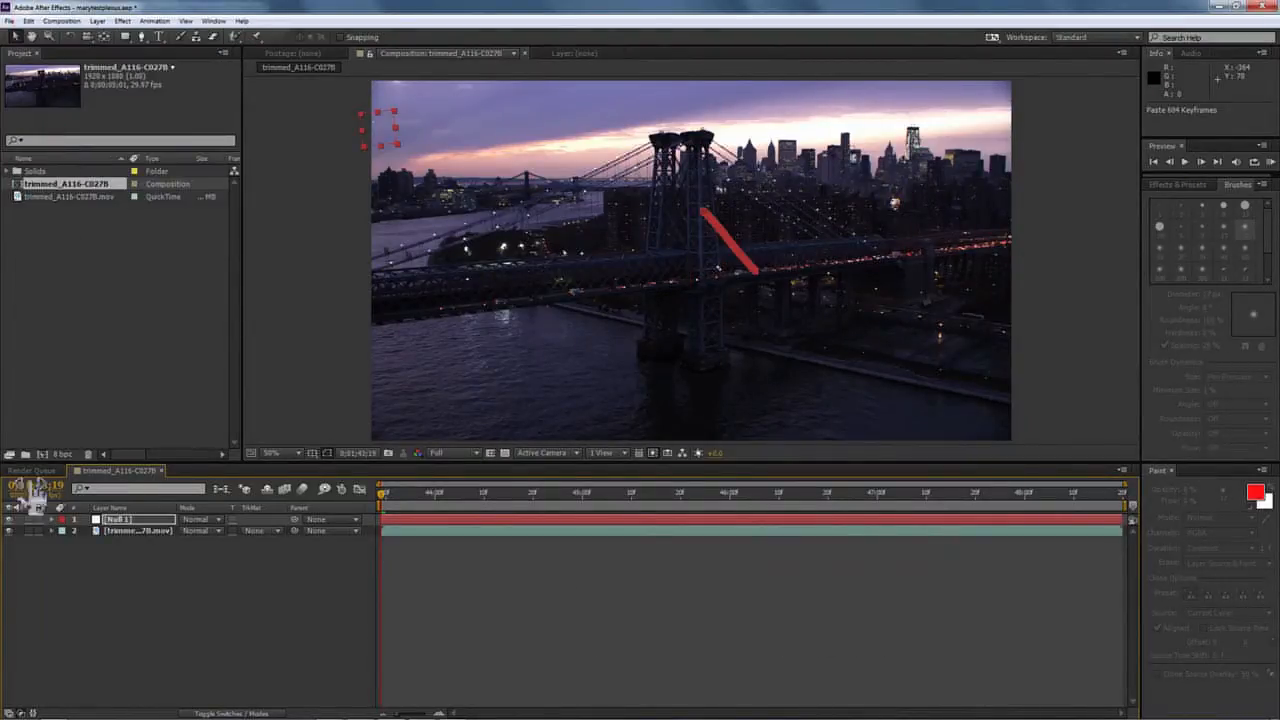
{"action": "left_click", "coordinate": [52, 520]}
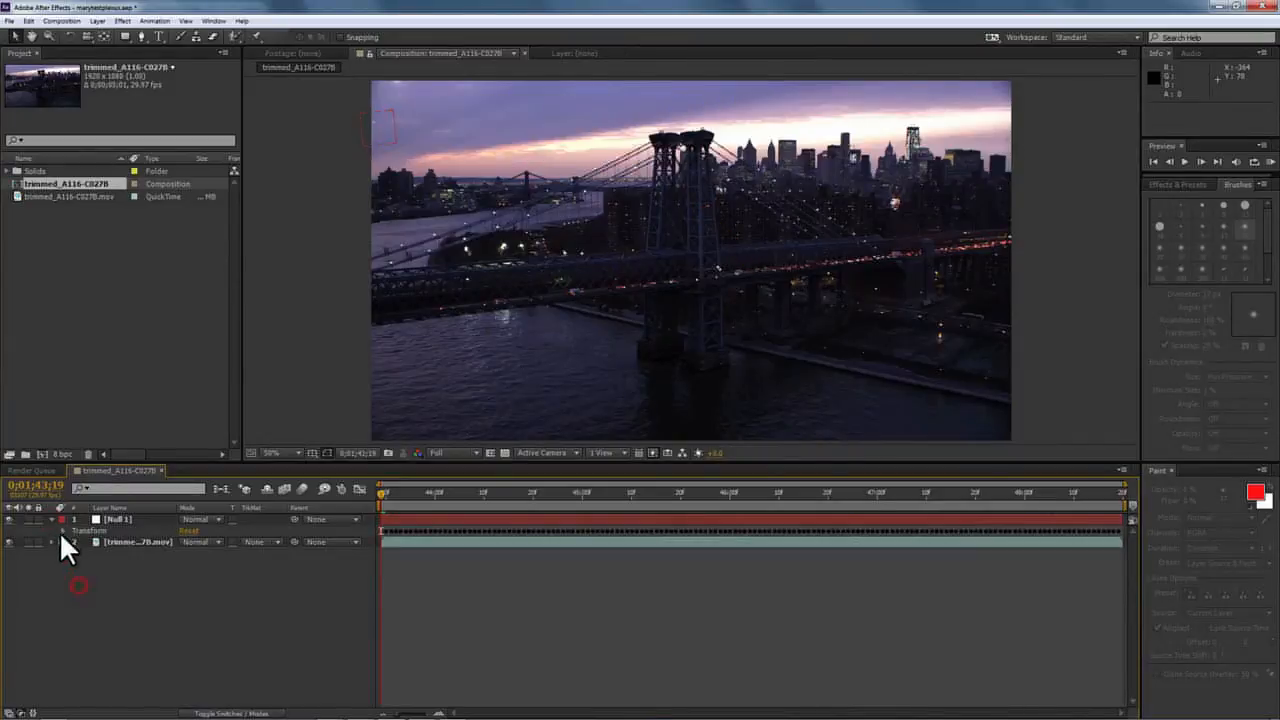
Remove Null 1's Anchor Point keyframes, scrub to verify it follows the bridge, then collapse it.
{"action": "left_click", "coordinate": [62, 530]}
{"action": "left_click", "coordinate": [86, 541]}
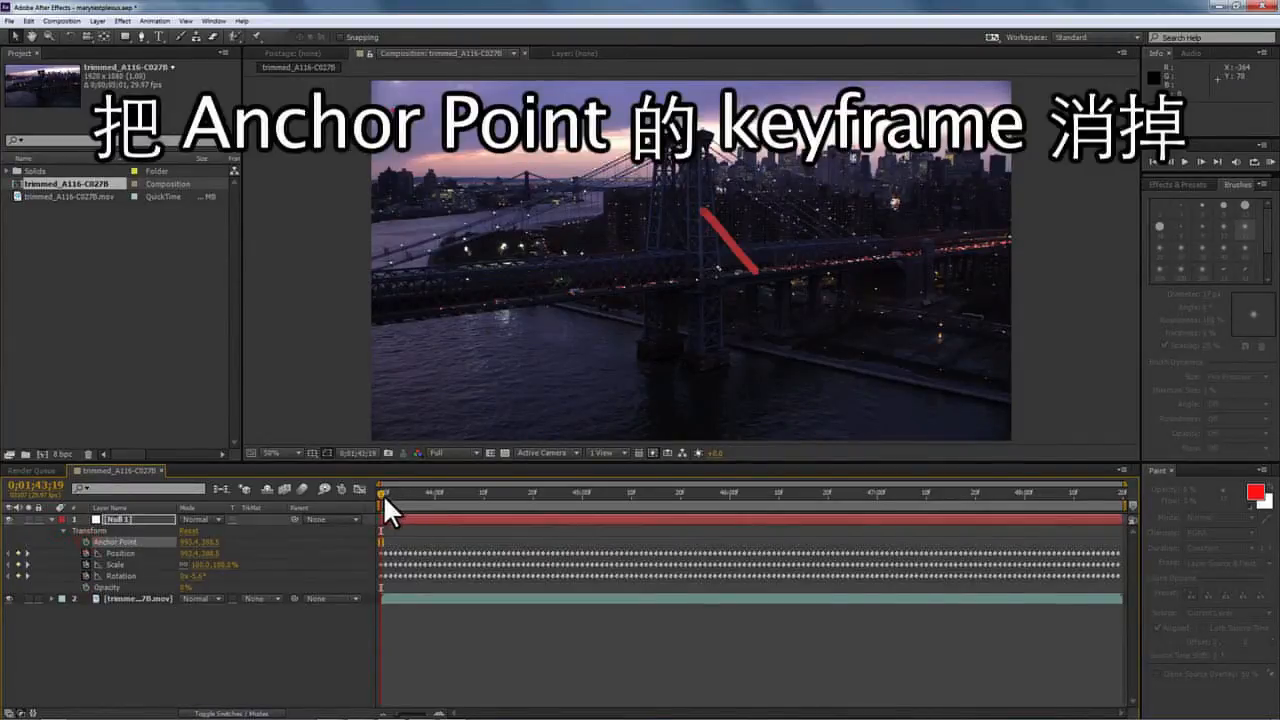
{"action": "left_click_drag", "start_coordinate": [383, 494], "coordinate": [1138, 457]}
{"action": "key", "text": "Home"}
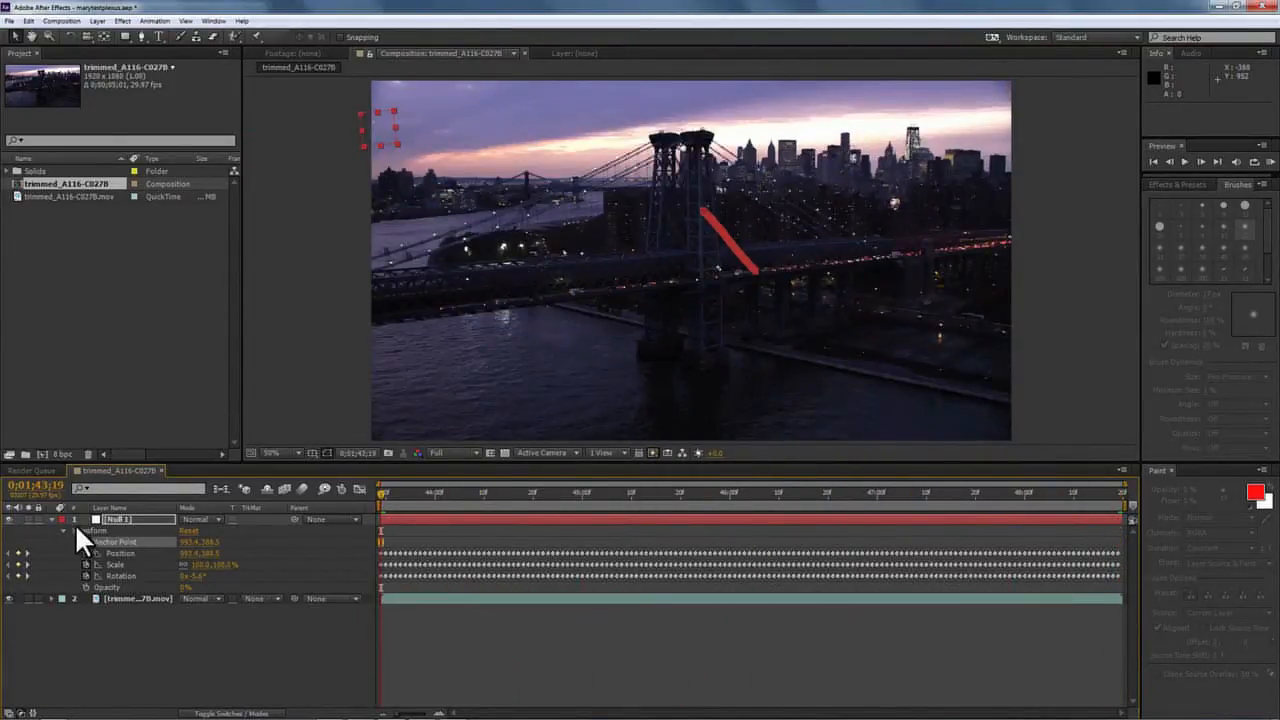
{"action": "left_click", "coordinate": [53, 519]}
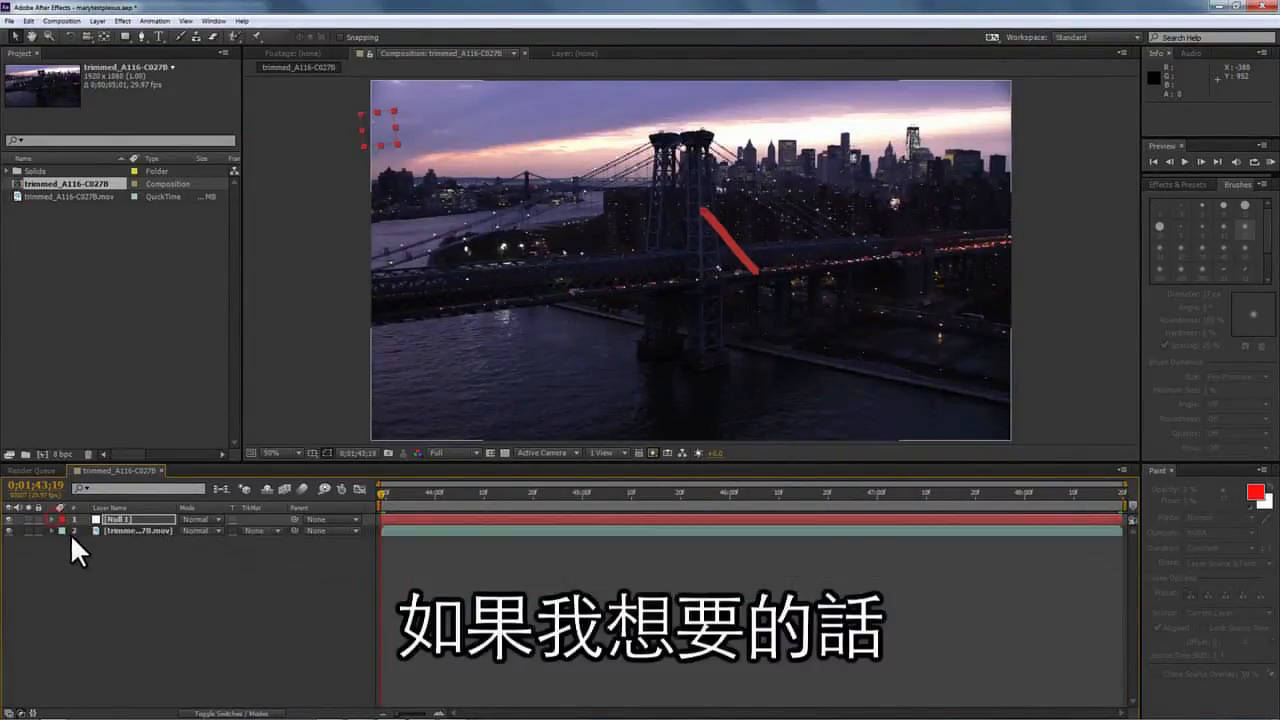
Create a 'mocha rocks!' text layer over the bridge.
{"action": "left_click", "coordinate": [157, 36]}
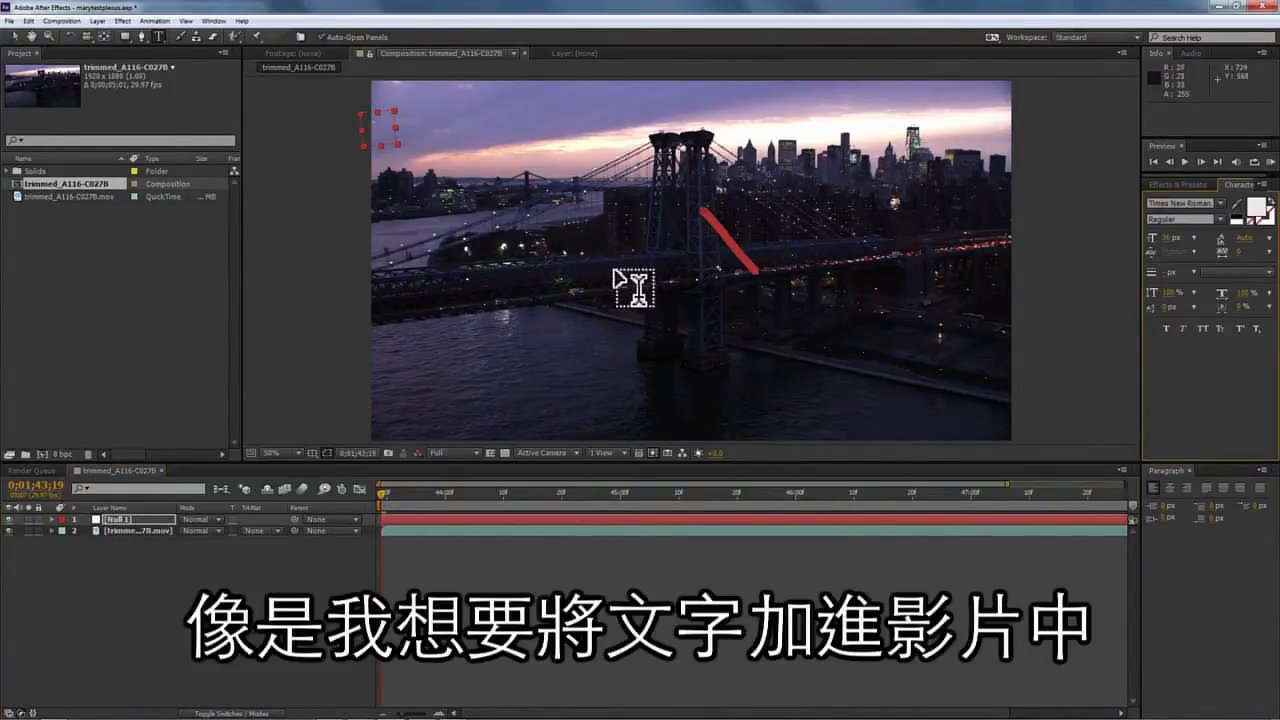
{"action": "left_click", "coordinate": [664, 286]}
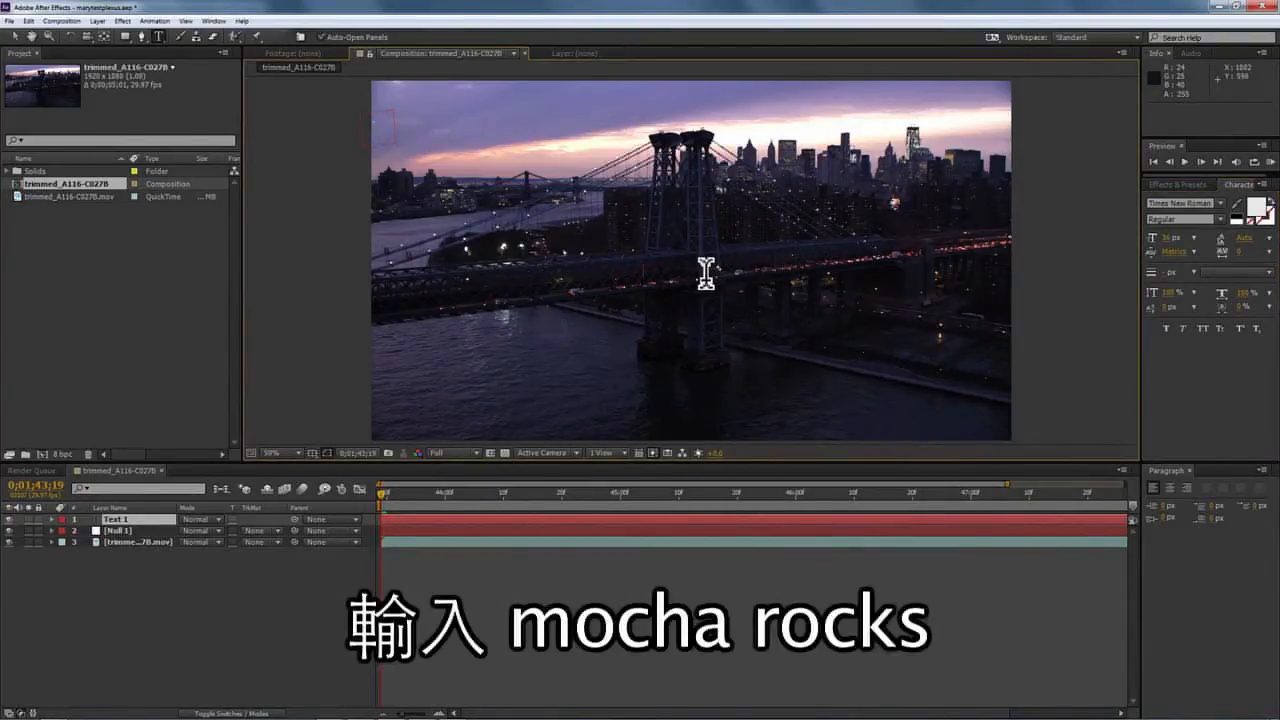
{"action": "type", "text": "mocha rocks!"}
{"action": "left_click", "coordinate": [21, 33]}
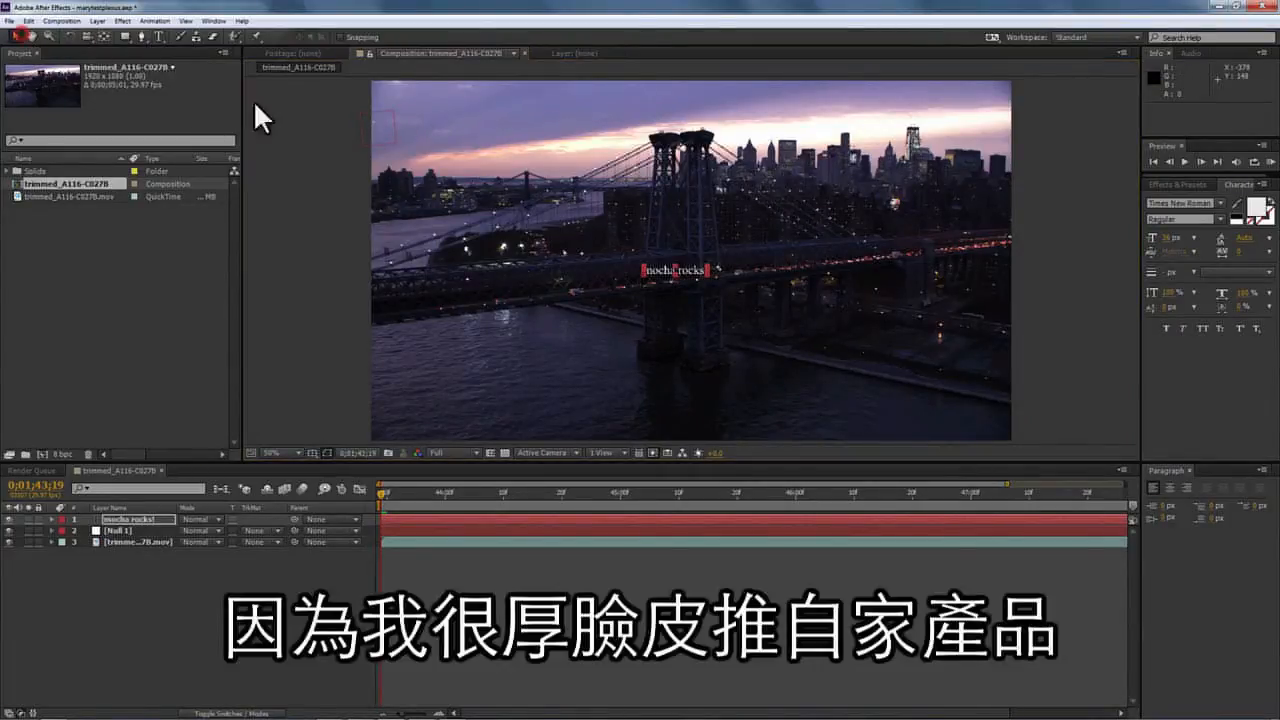
Set the title font to Arial, enlarge it, and move it right over the bridge.
{"action": "left_click", "coordinate": [1219, 202]}
{"action": "left_click_drag", "start_coordinate": [1276, 320], "coordinate": [1270, 243]}
{"action": "left_click", "coordinate": [1208, 236]}
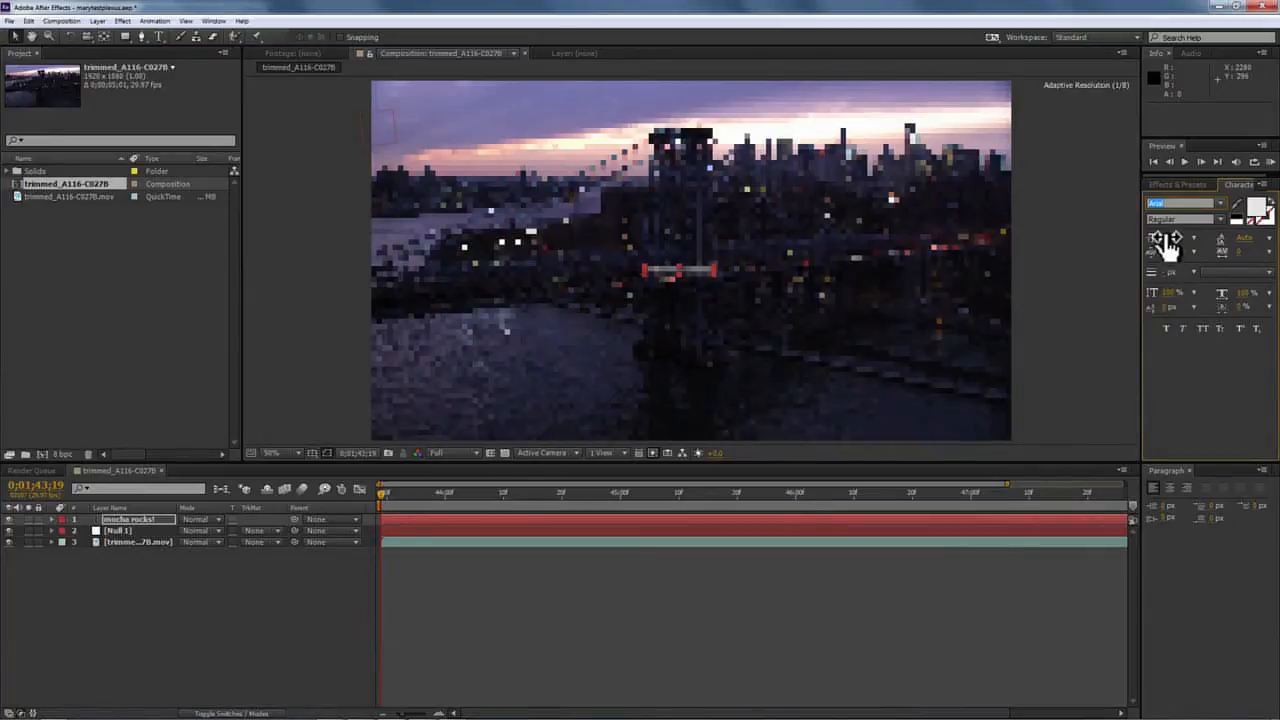
{"action": "left_click_drag", "start_coordinate": [1186, 240], "coordinate": [1203, 239]}
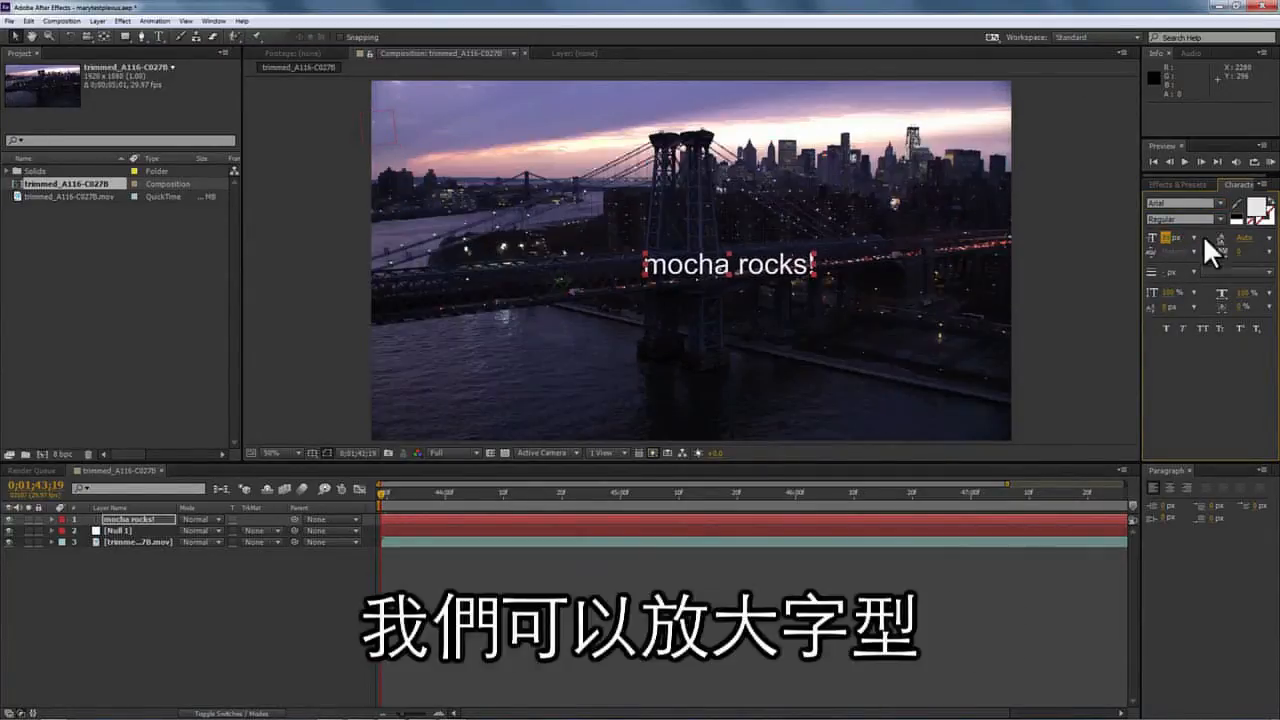
{"action": "left_click_drag", "start_coordinate": [642, 269], "coordinate": [721, 269]}
Parent the text layer to Null 1 and preview its tracking.
{"action": "left_click_drag", "start_coordinate": [295, 519], "coordinate": [297, 533]}
{"action": "key", "text": "space"}
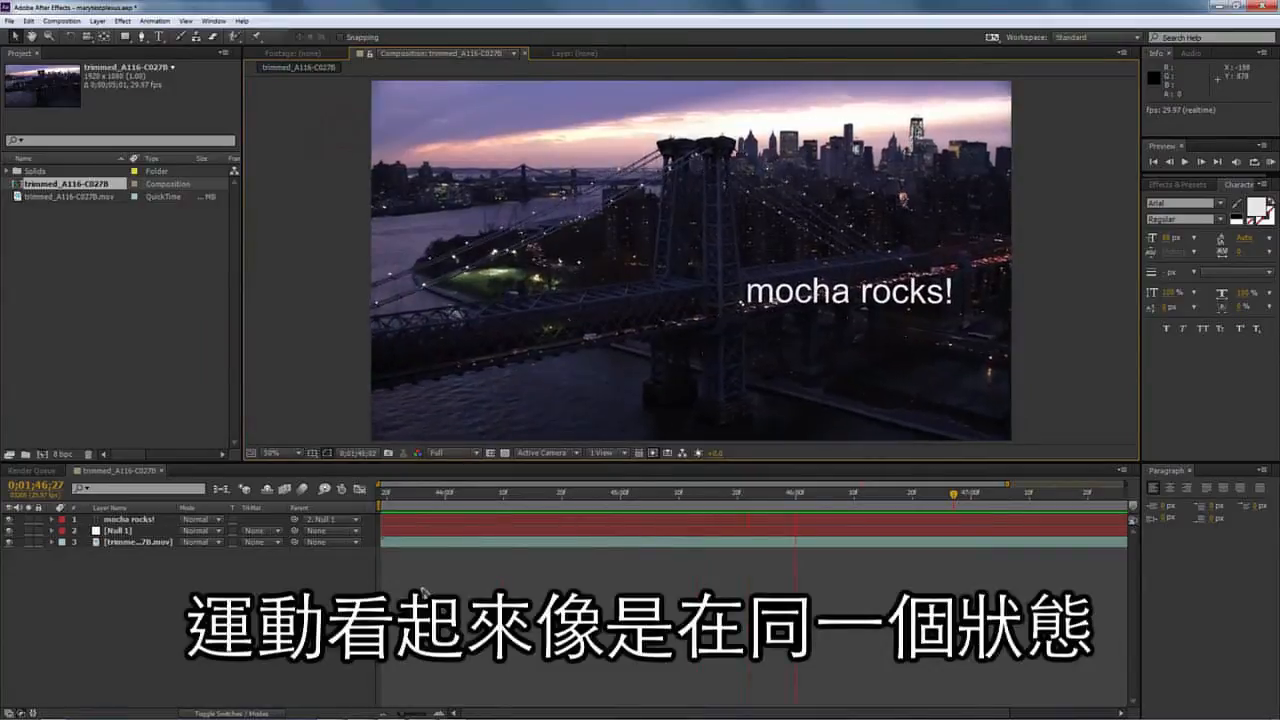
{"action": "key", "text": "space"}
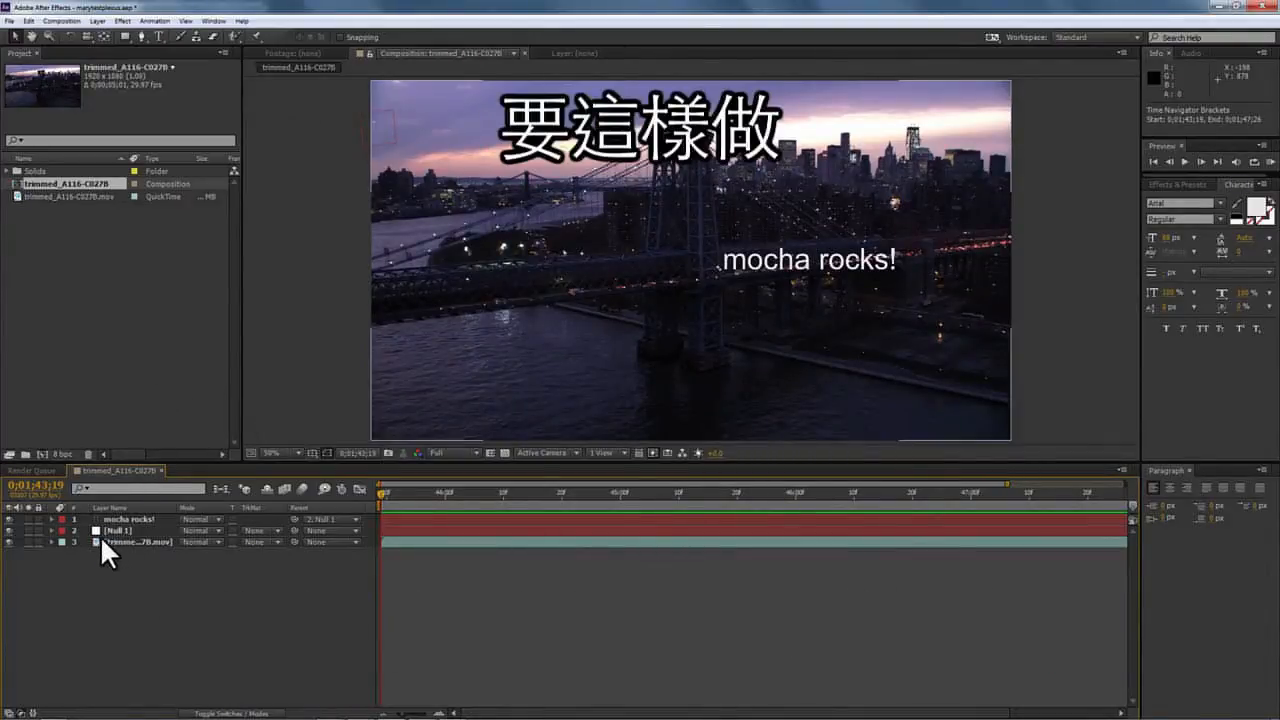
Copy Null 1's Position, Scale and Rotation tracking keyframes.
{"action": "left_click", "coordinate": [105, 529]}
{"action": "left_click", "coordinate": [51, 530]}
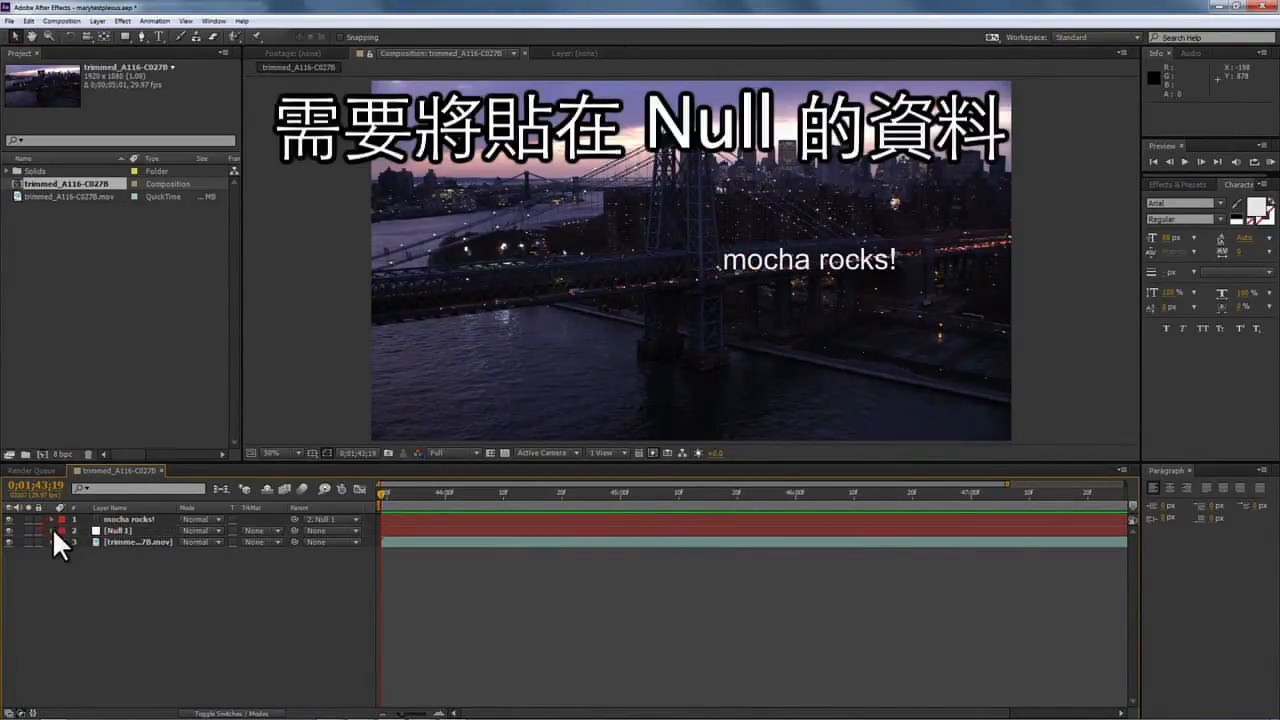
{"action": "left_click", "coordinate": [51, 530]}
{"action": "left_click", "coordinate": [106, 530]}
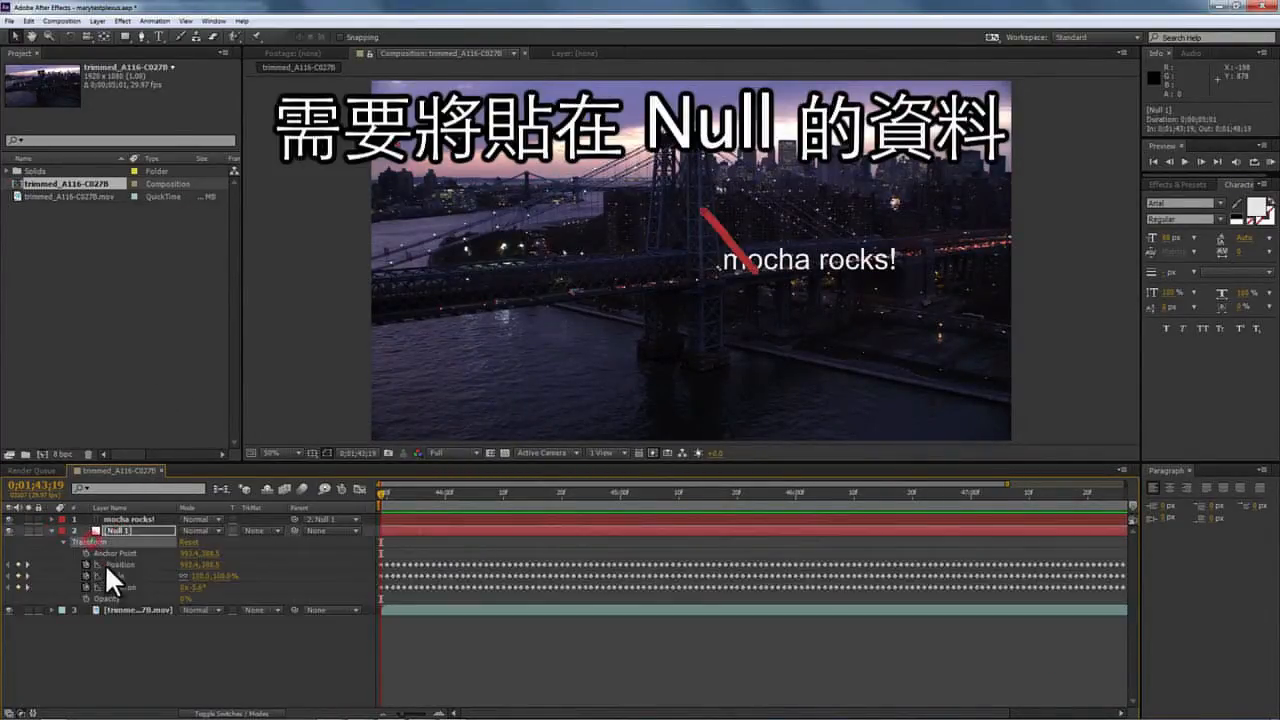
{"action": "left_click", "coordinate": [111, 565]}
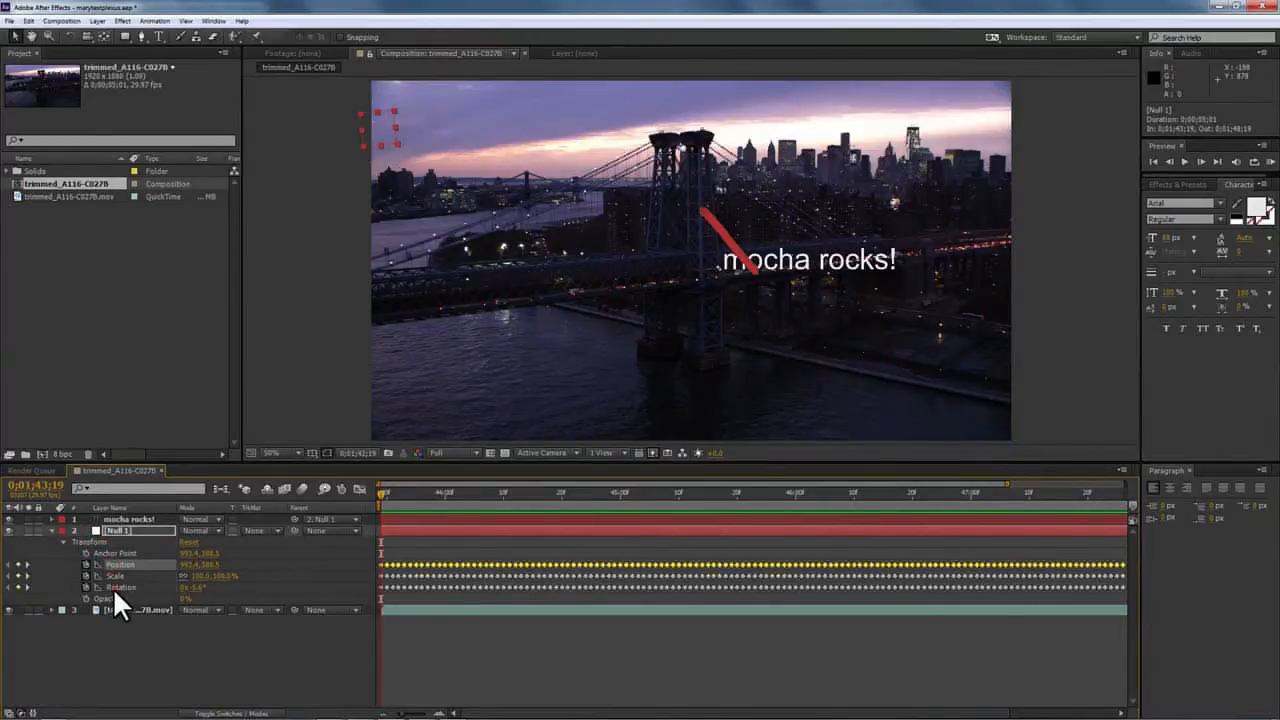
{"action": "left_click", "coordinate": [113, 587], "text": "shift"}
{"action": "key", "text": "ctrl+c"}
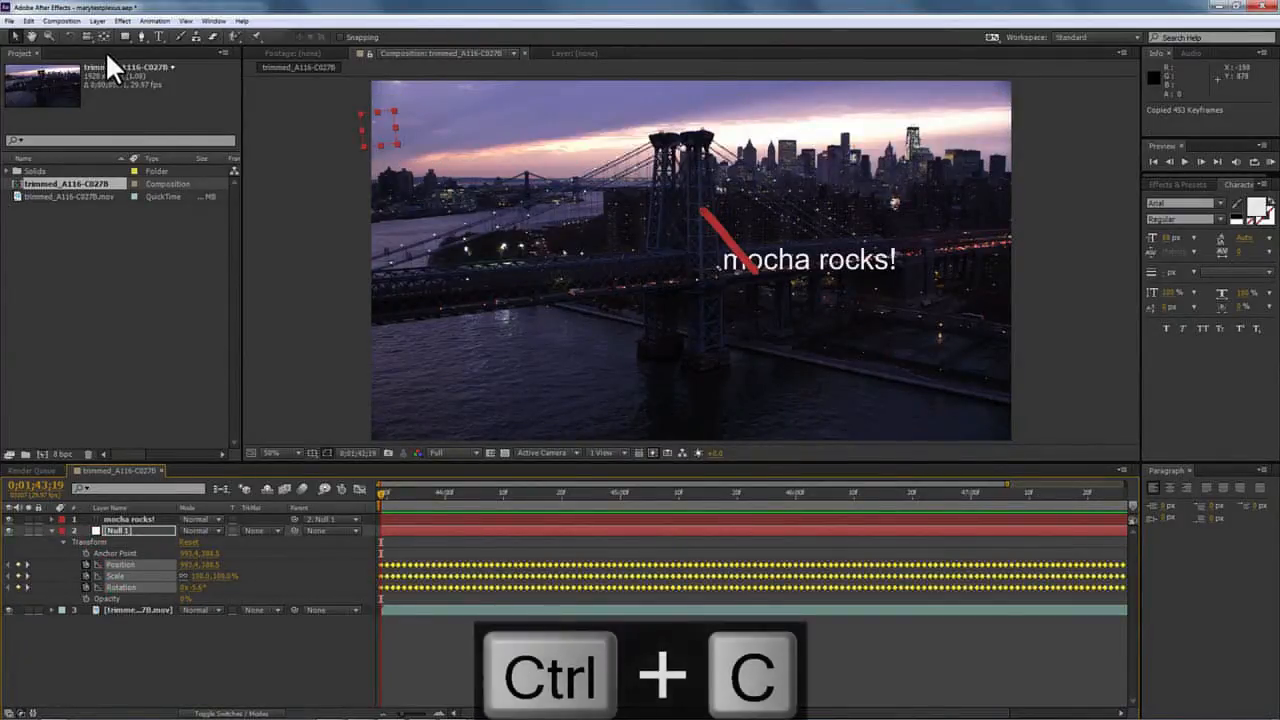
Create a solid layer named 'plexus' and hide it.
{"action": "left_click", "coordinate": [98, 21]}
{"action": "mouse_move", "coordinate": [110, 36]}
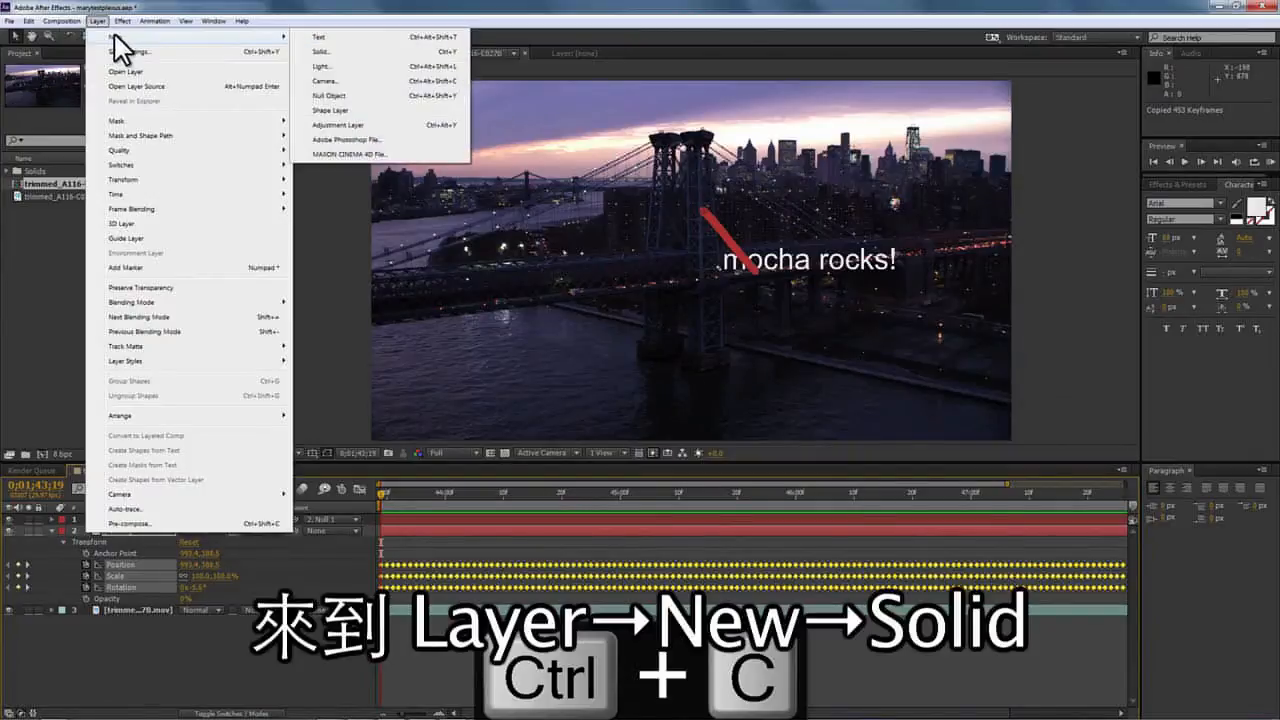
{"action": "left_click", "coordinate": [324, 51]}
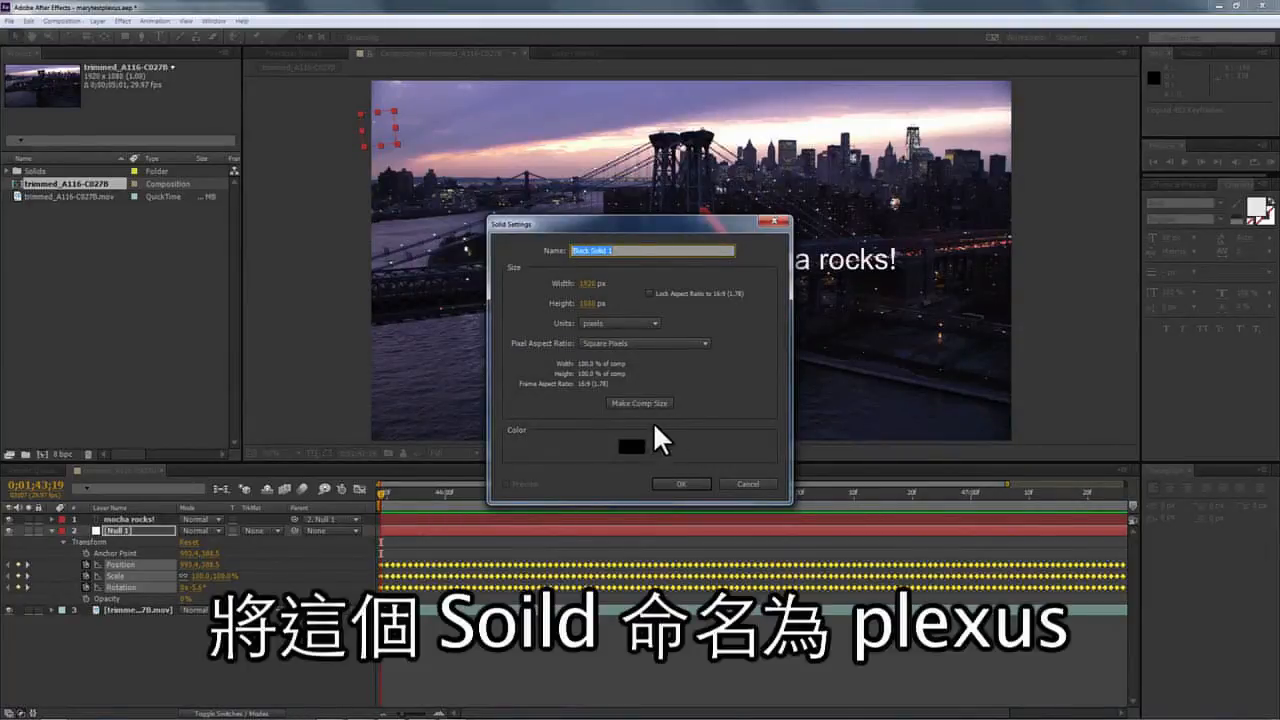
{"action": "type", "text": "plexus"}
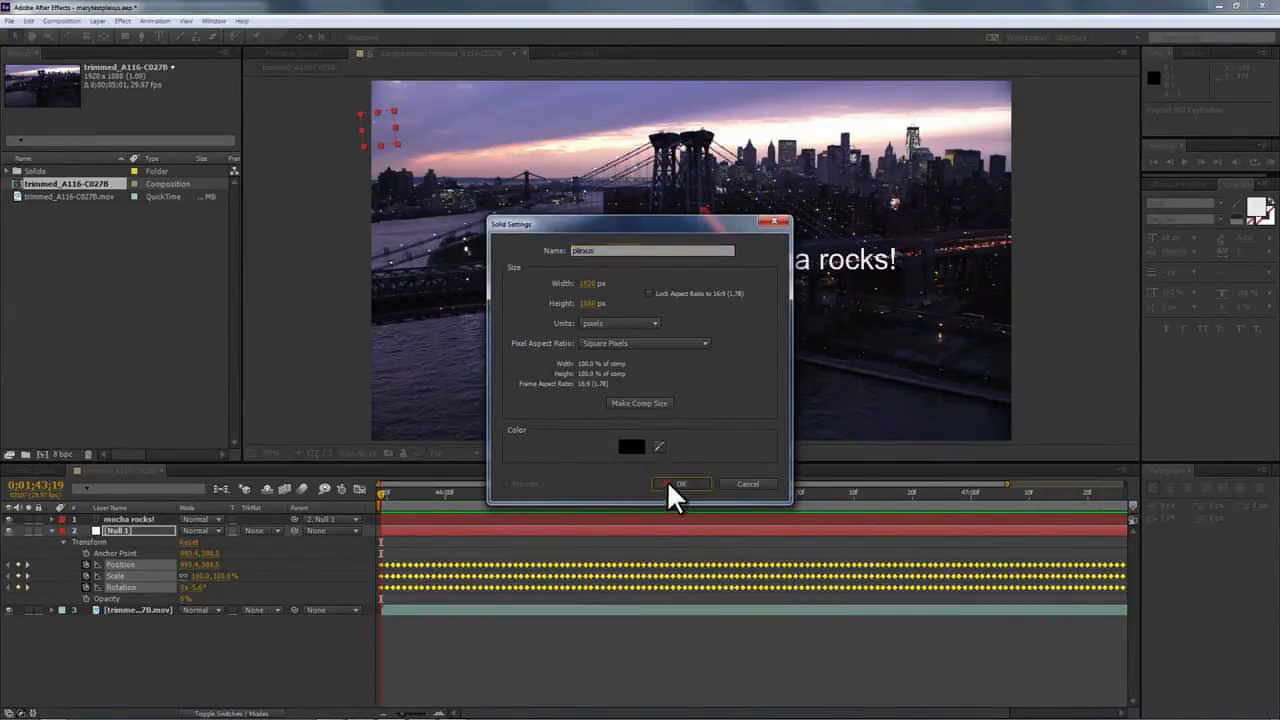
{"action": "left_click", "coordinate": [674, 484]}
{"action": "left_click", "coordinate": [9, 519]}
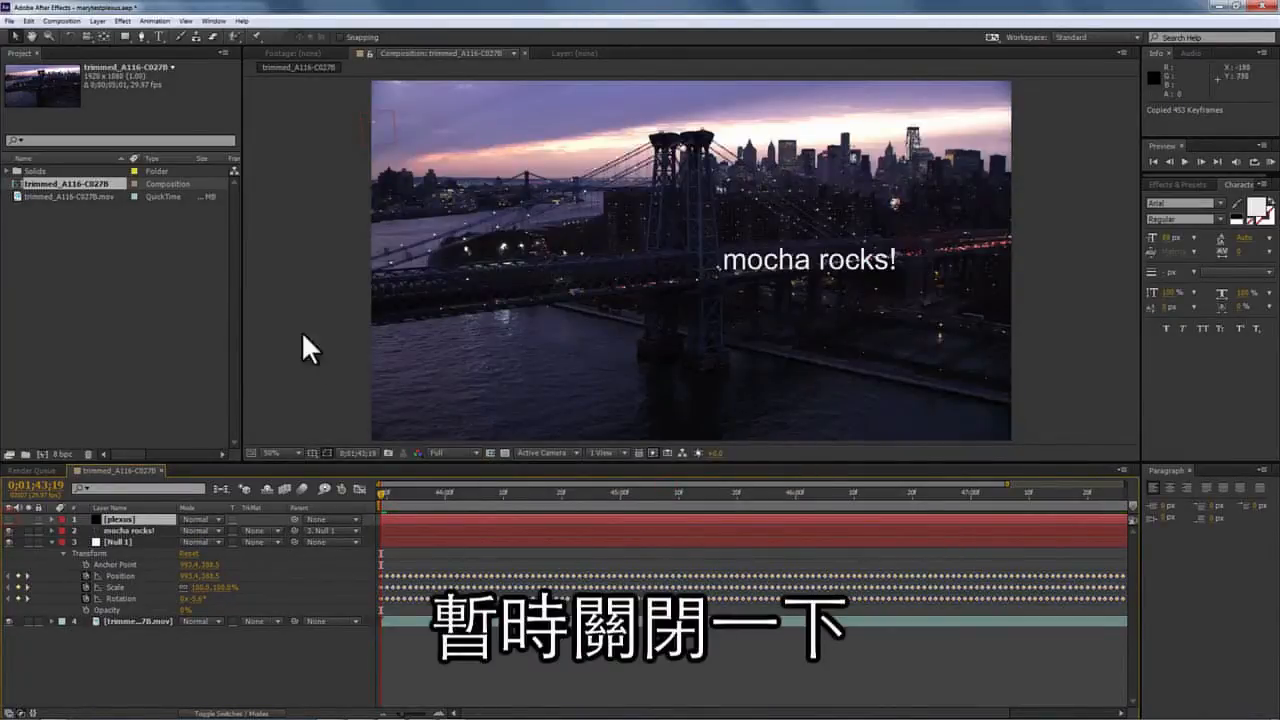
Create a Spot light named 'plexus light' and paste the tracking keyframes onto it.
{"action": "left_click", "coordinate": [96, 21]}
{"action": "mouse_move", "coordinate": [107, 38]}
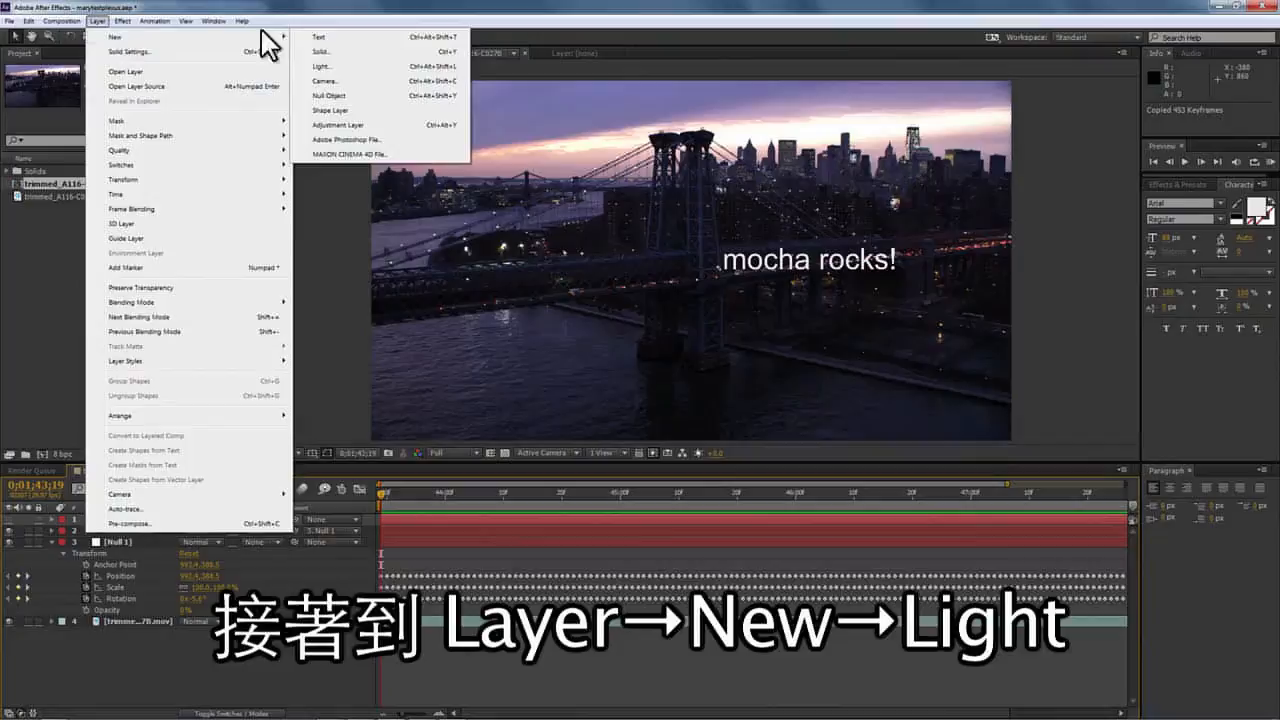
{"action": "left_click", "coordinate": [320, 67]}
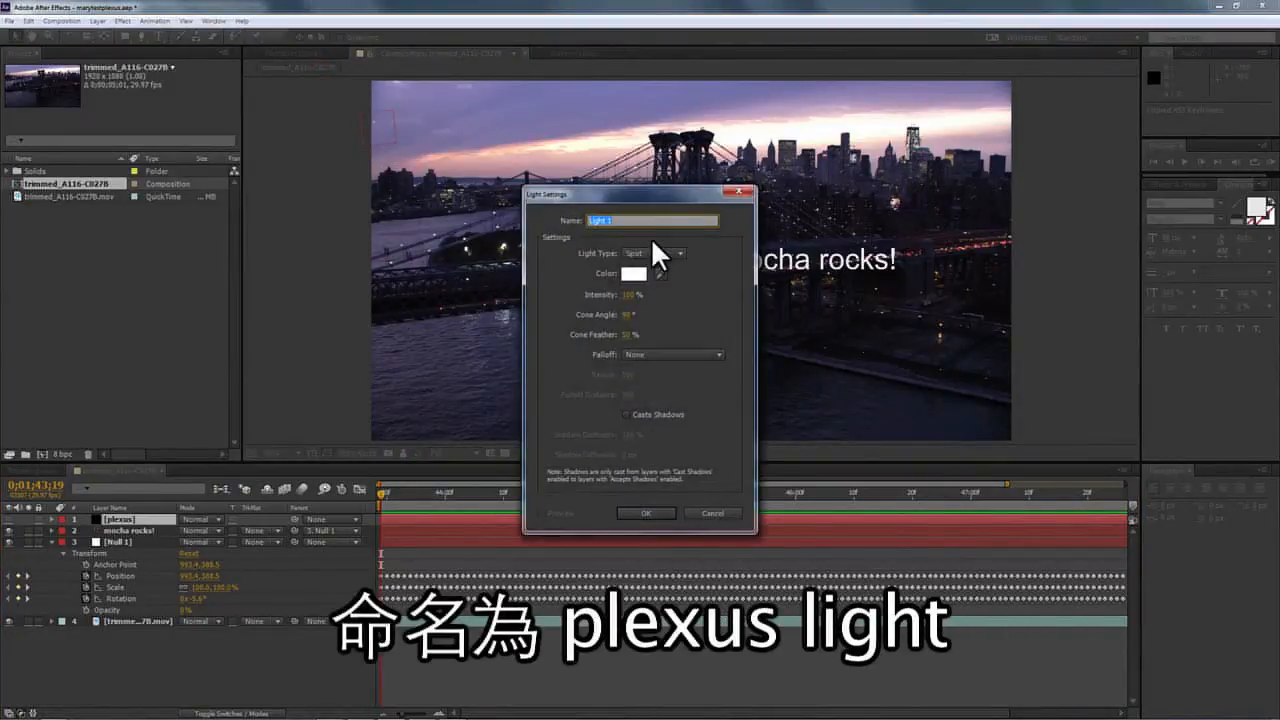
{"action": "type", "text": "plexus light"}
{"action": "left_click", "coordinate": [660, 255]}
{"action": "left_click", "coordinate": [650, 284]}
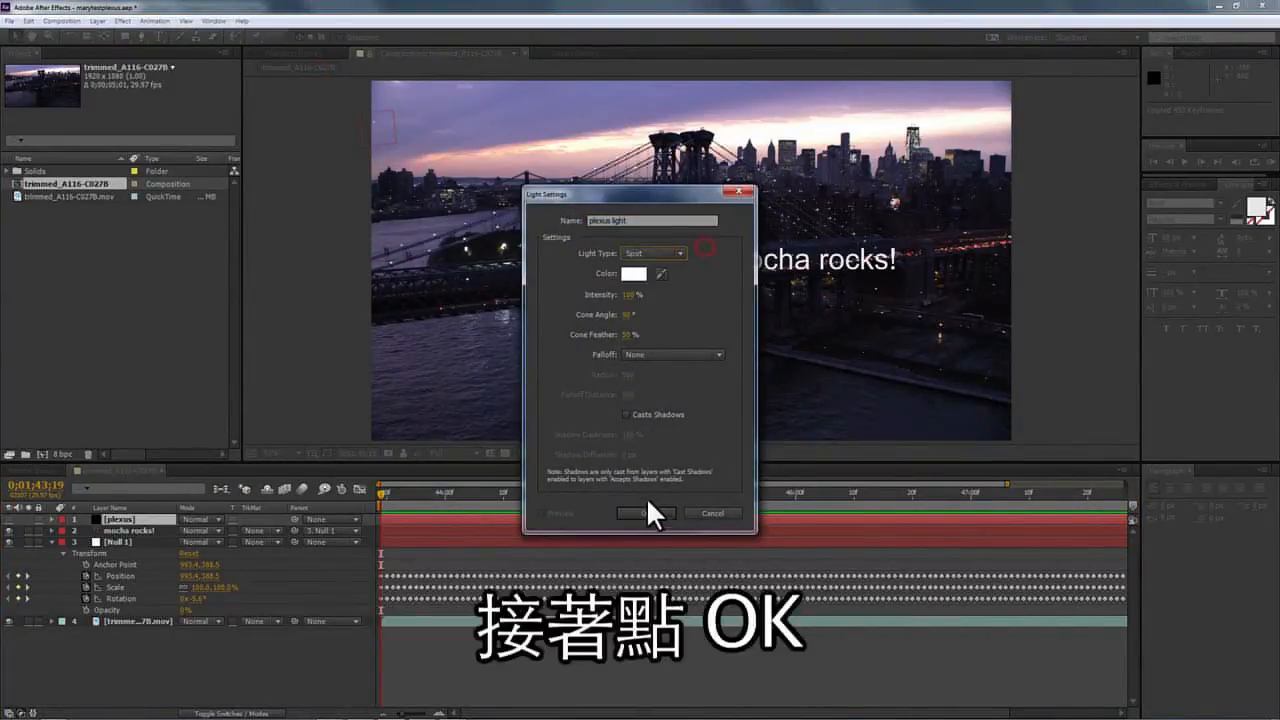
{"action": "left_click", "coordinate": [646, 512]}
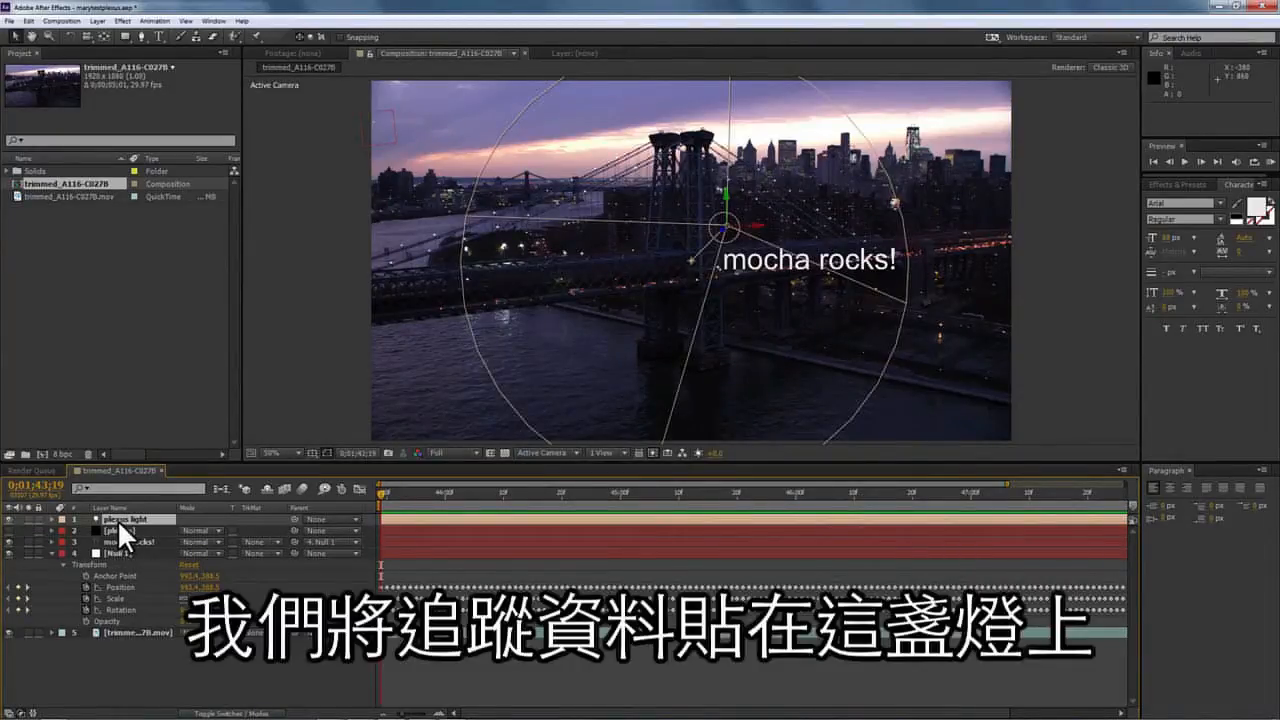
{"action": "key", "text": "ctrl+v"}
{"action": "left_click_drag", "start_coordinate": [373, 482], "coordinate": [259, 411]}
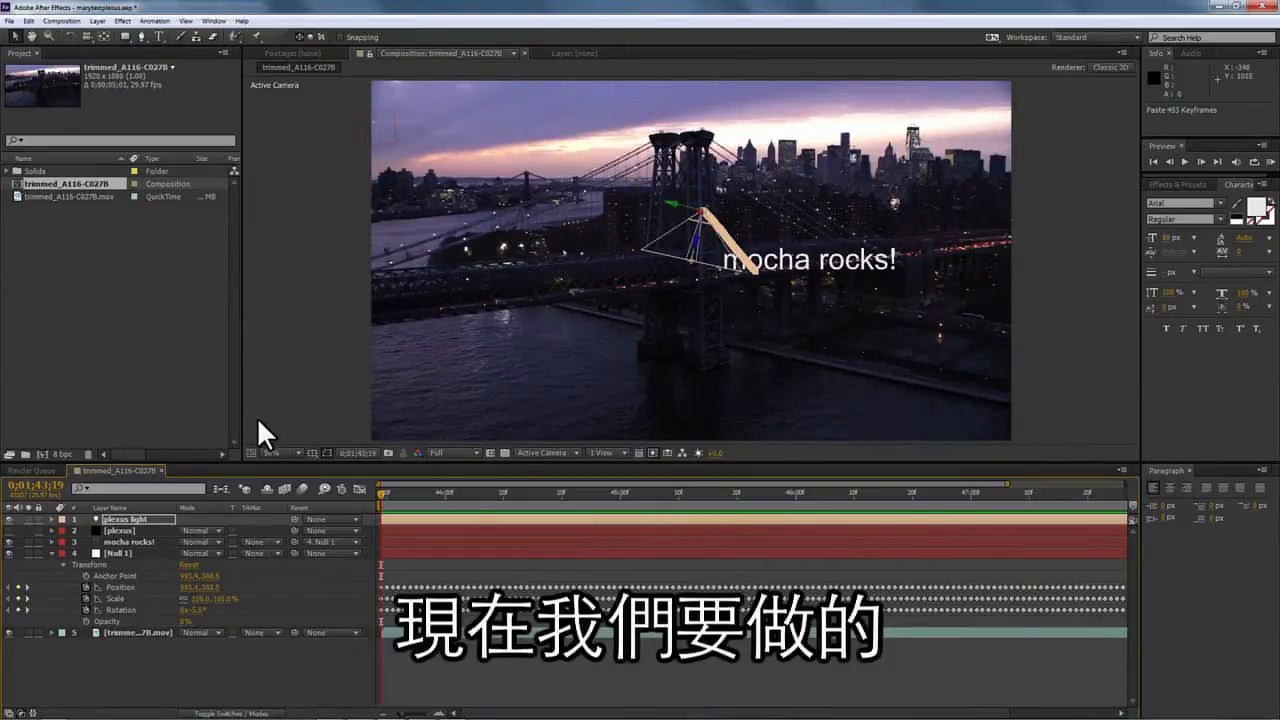
Keyframe the plexus light's Orientation across the shot and check its aim.
{"action": "left_click", "coordinate": [51, 520]}
{"action": "left_click", "coordinate": [61, 530]}
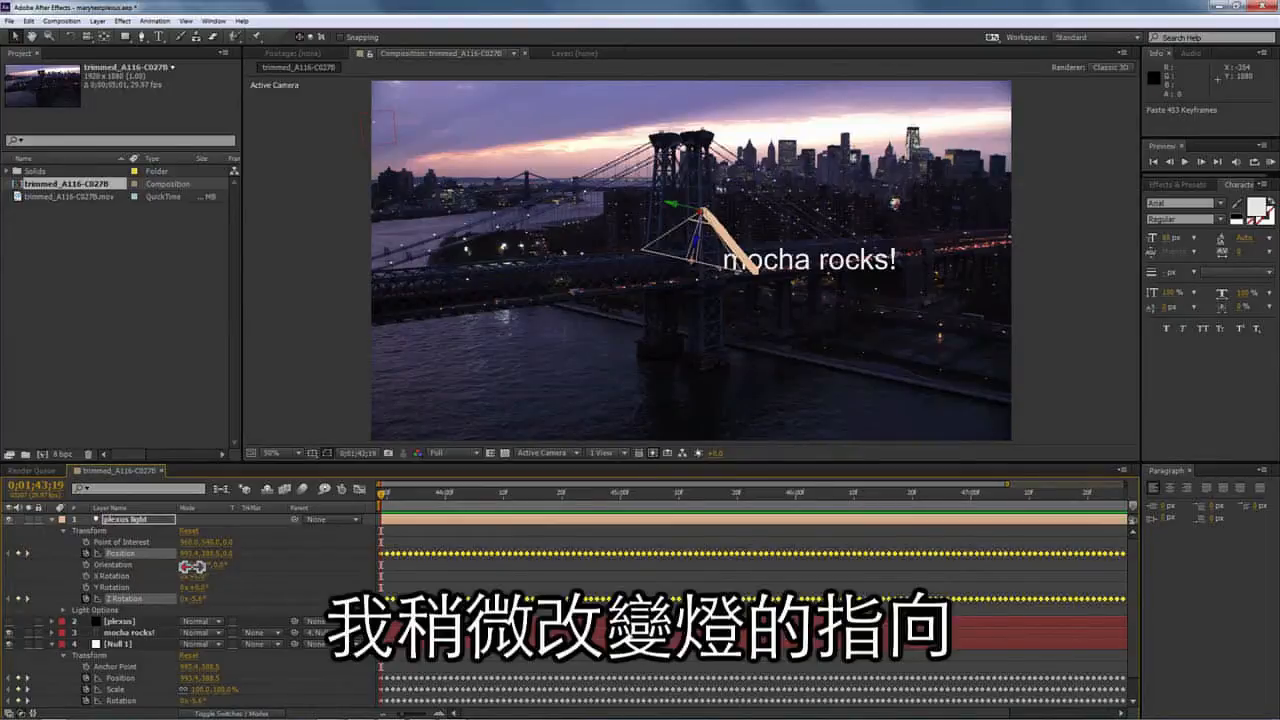
{"action": "left_click_drag", "start_coordinate": [192, 566], "coordinate": [221, 566]}
{"action": "left_click_drag", "start_coordinate": [141, 560], "coordinate": [136, 561]}
{"action": "left_click", "coordinate": [86, 565]}
{"action": "left_click_drag", "start_coordinate": [381, 494], "coordinate": [1141, 487]}
{"action": "left_click_drag", "start_coordinate": [192, 566], "coordinate": [185, 570]}
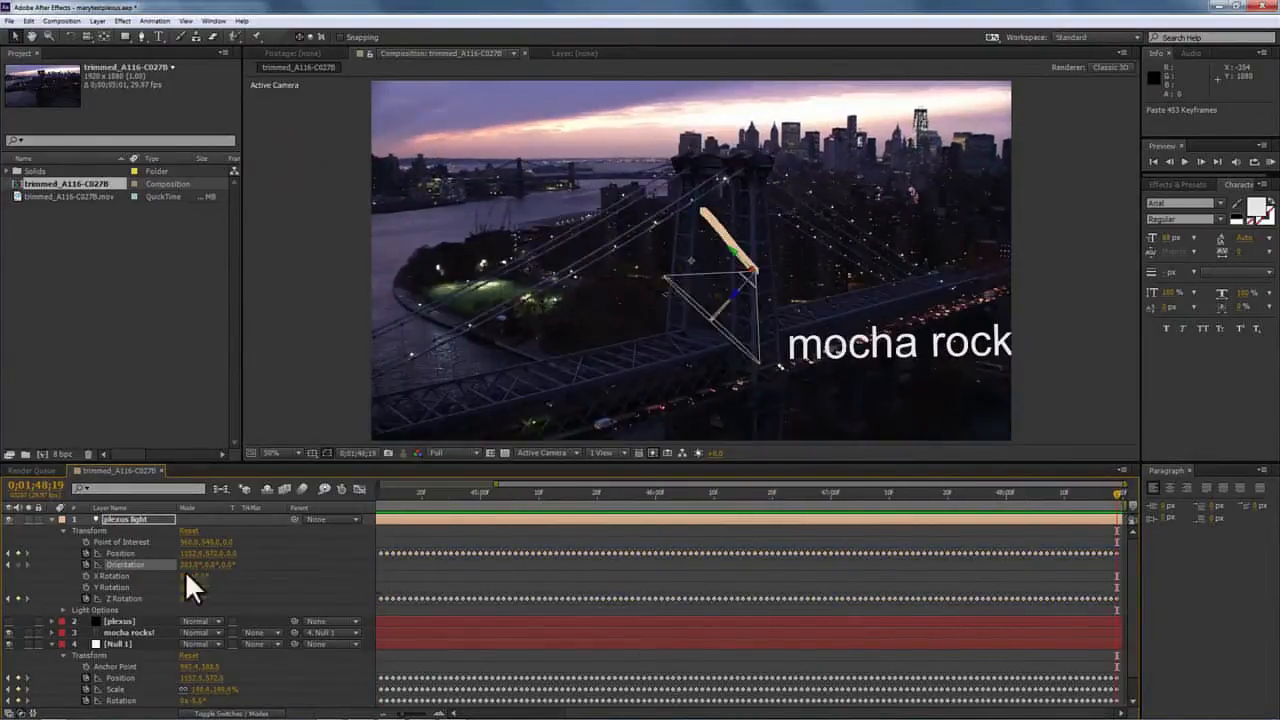
{"action": "left_click_drag", "start_coordinate": [1126, 494], "coordinate": [141, 441]}
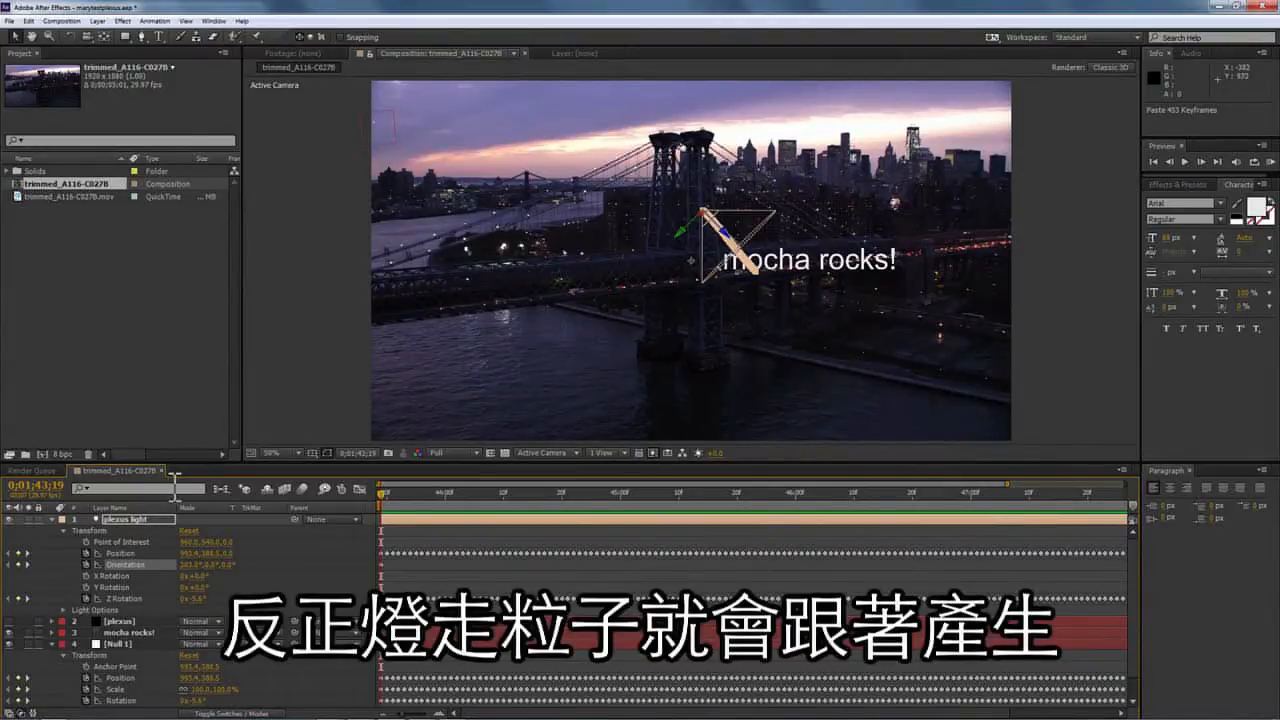
{"action": "left_click", "coordinate": [50, 518]}
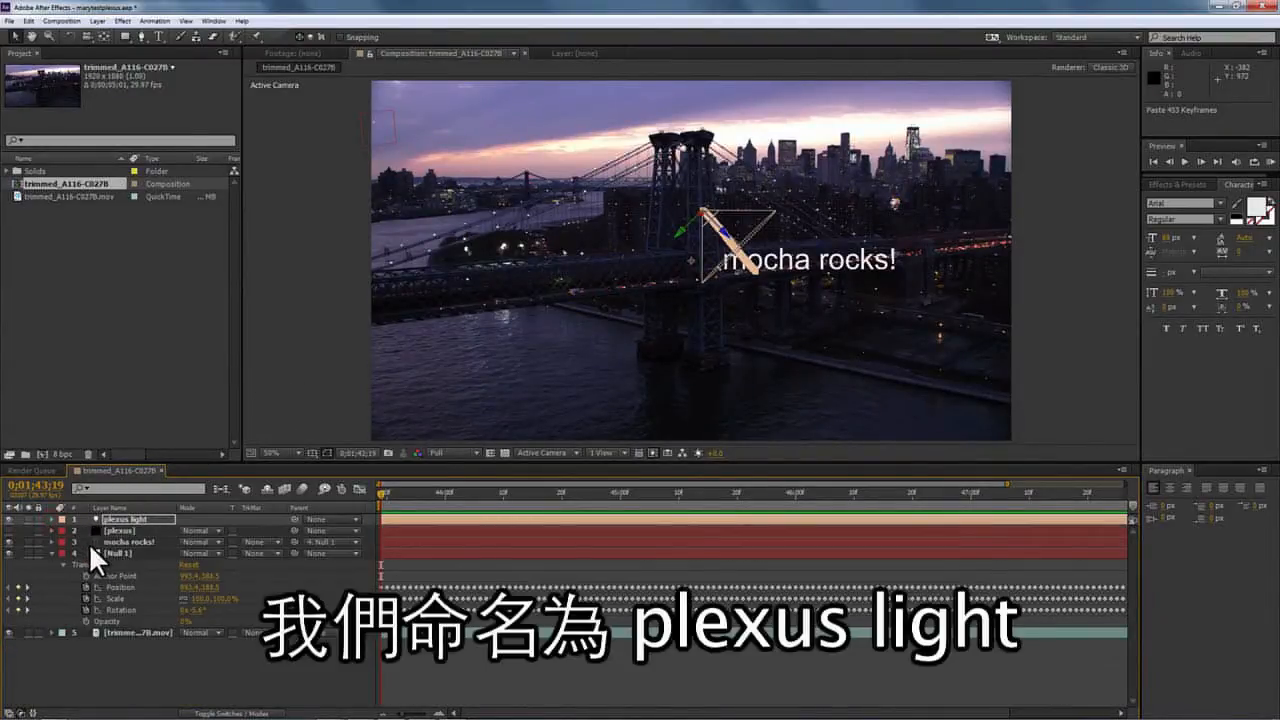
{"action": "left_click", "coordinate": [155, 654]}
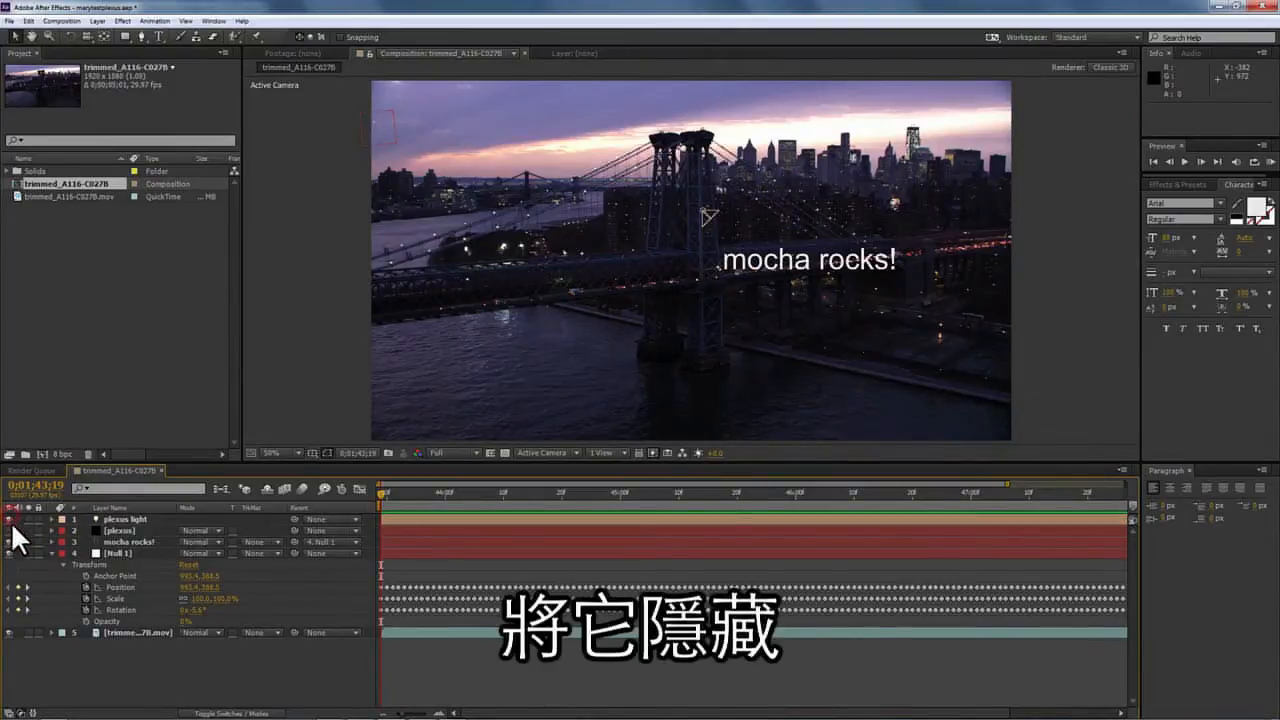
Duplicate the plexus light and add a new Null 2 layer.
{"action": "left_click", "coordinate": [139, 519]}
{"action": "key", "text": "ctrl+d"}
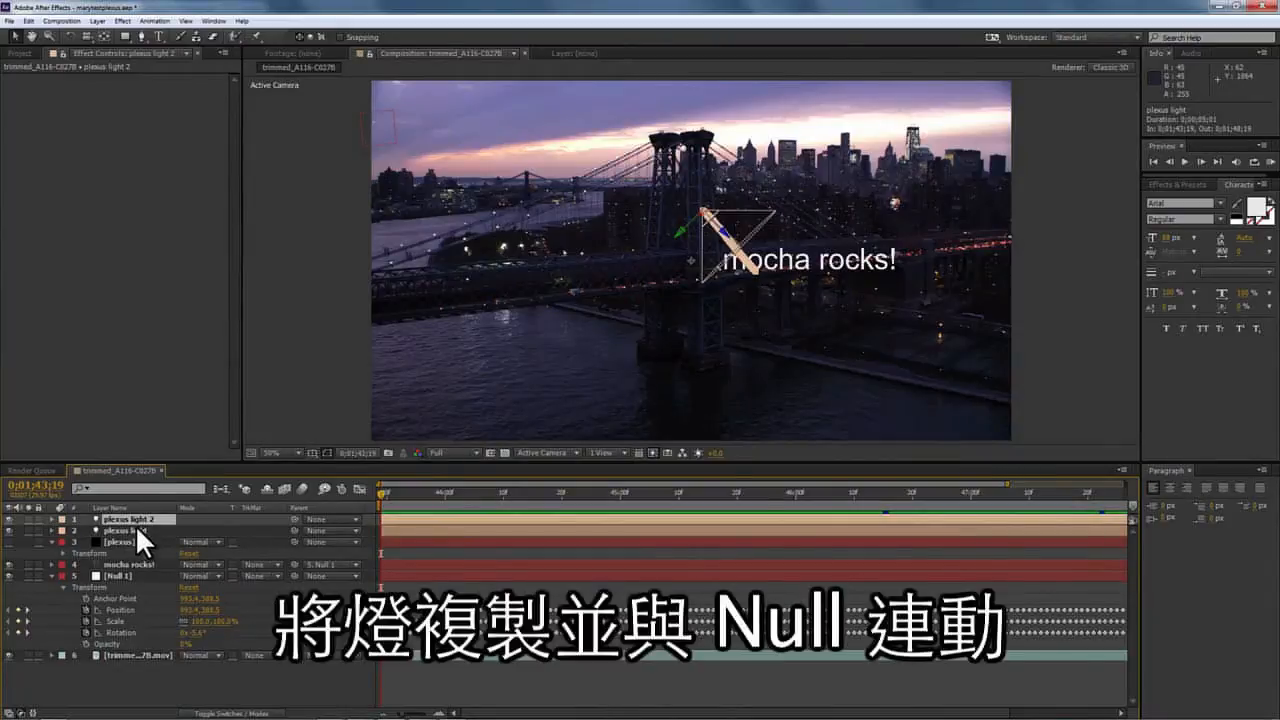
{"action": "left_click", "coordinate": [97, 21]}
{"action": "mouse_move", "coordinate": [110, 32]}
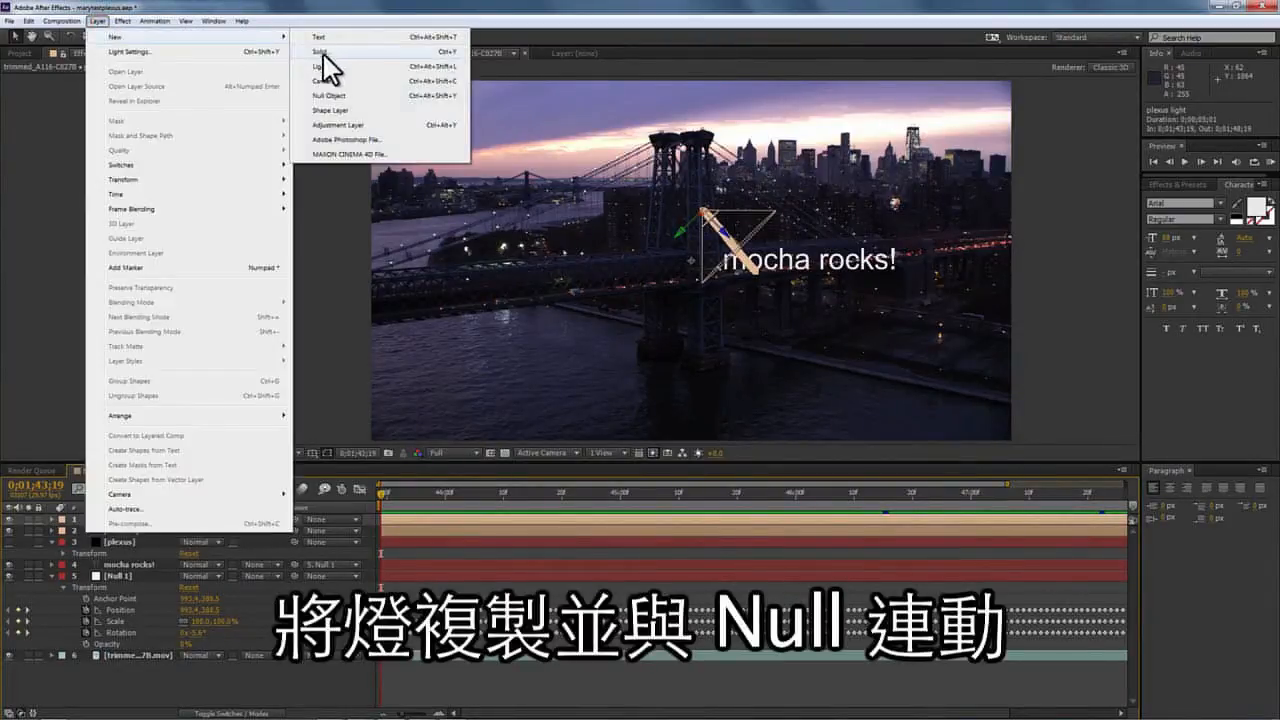
{"action": "left_click", "coordinate": [330, 88]}
Parent plexus light 2 to Null 2 and scrub Null 2's Anchor Point to shift it right.
{"action": "left_click_drag", "start_coordinate": [293, 530], "coordinate": [295, 521]}
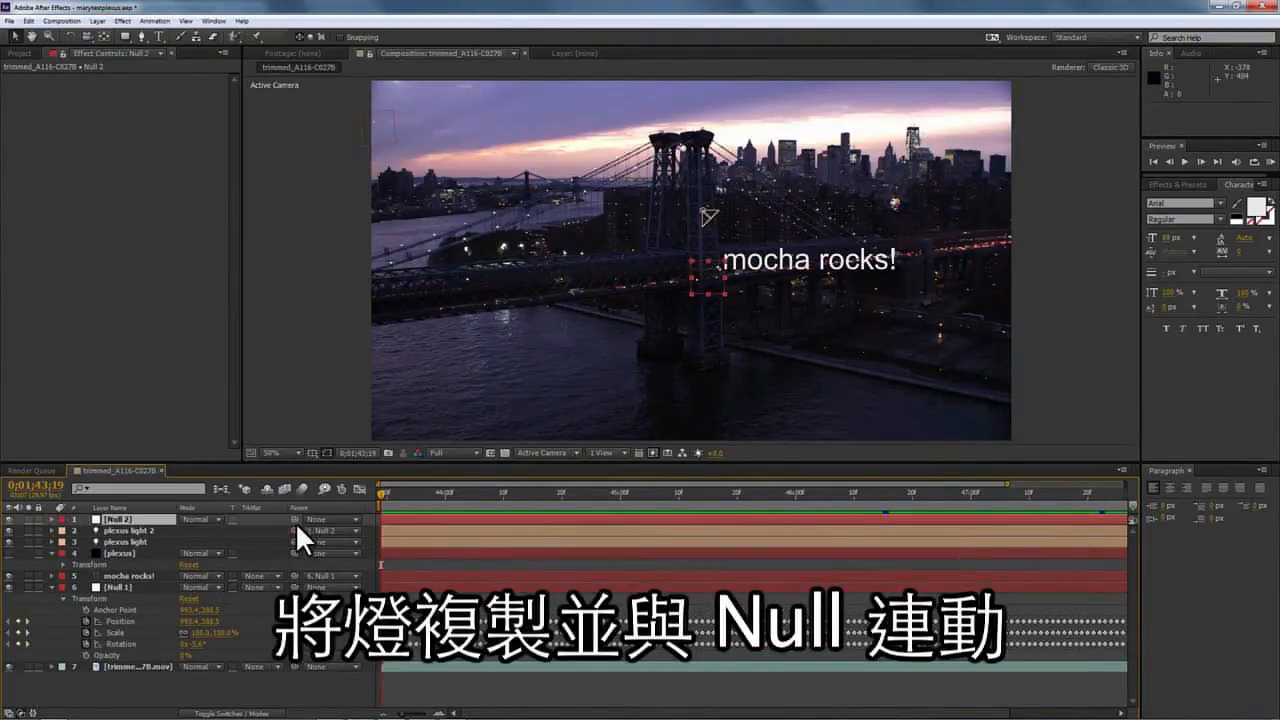
{"action": "left_click", "coordinate": [692, 278]}
{"action": "left_click", "coordinate": [52, 520]}
{"action": "left_click", "coordinate": [63, 530]}
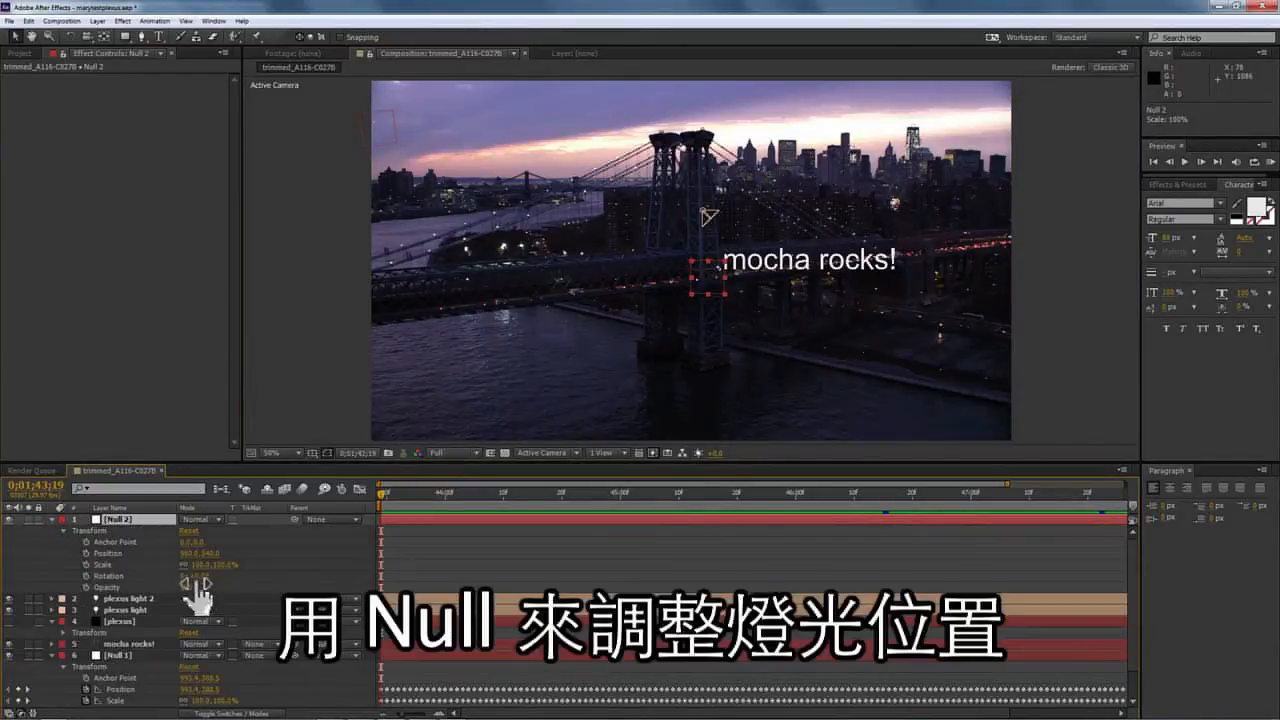
{"action": "left_click_drag", "start_coordinate": [188, 543], "coordinate": [206, 552]}
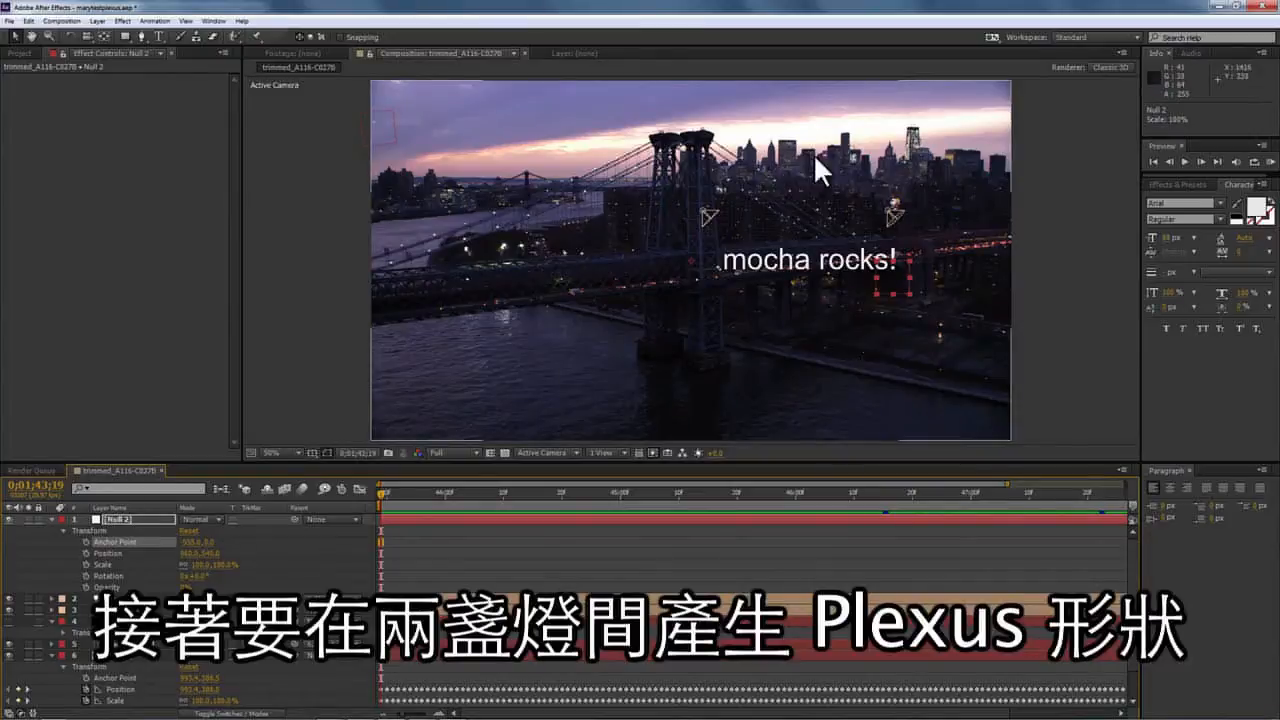
{"action": "left_click", "coordinate": [51, 520]}
{"action": "left_click", "coordinate": [110, 554]}
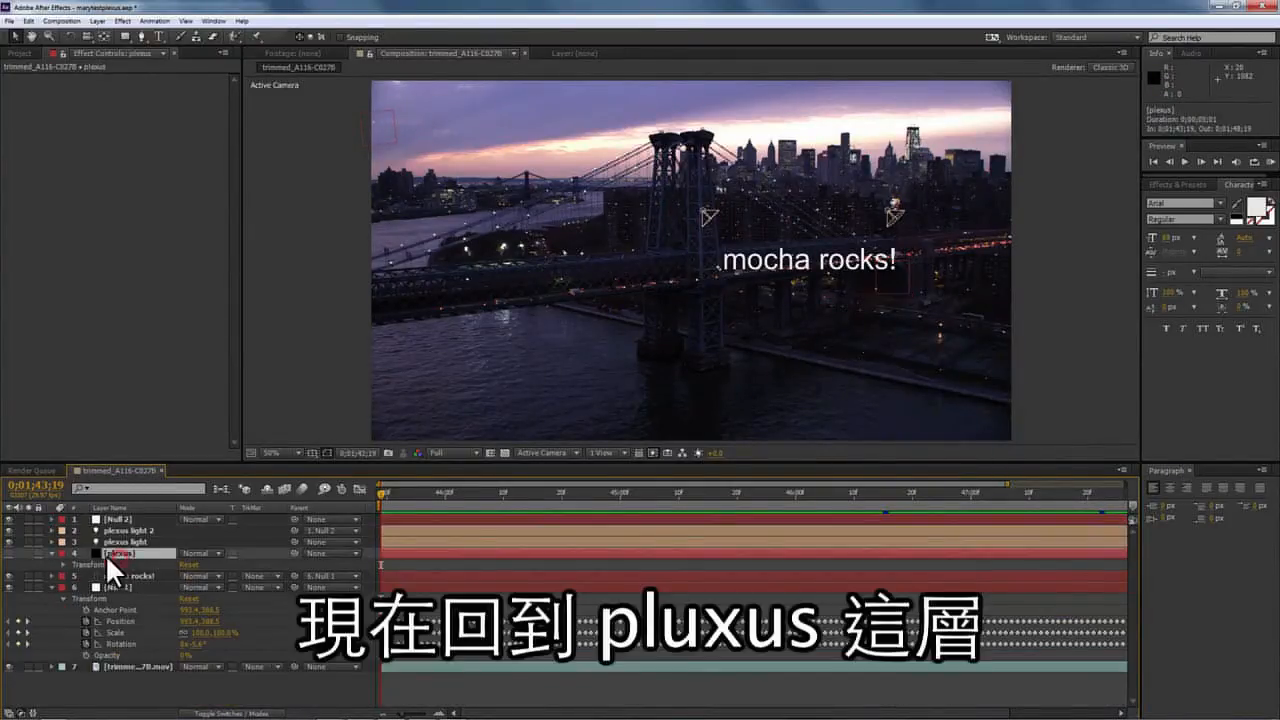
Make the plexus solid visible and apply the Plexus effect to it.
{"action": "left_click", "coordinate": [8, 553]}
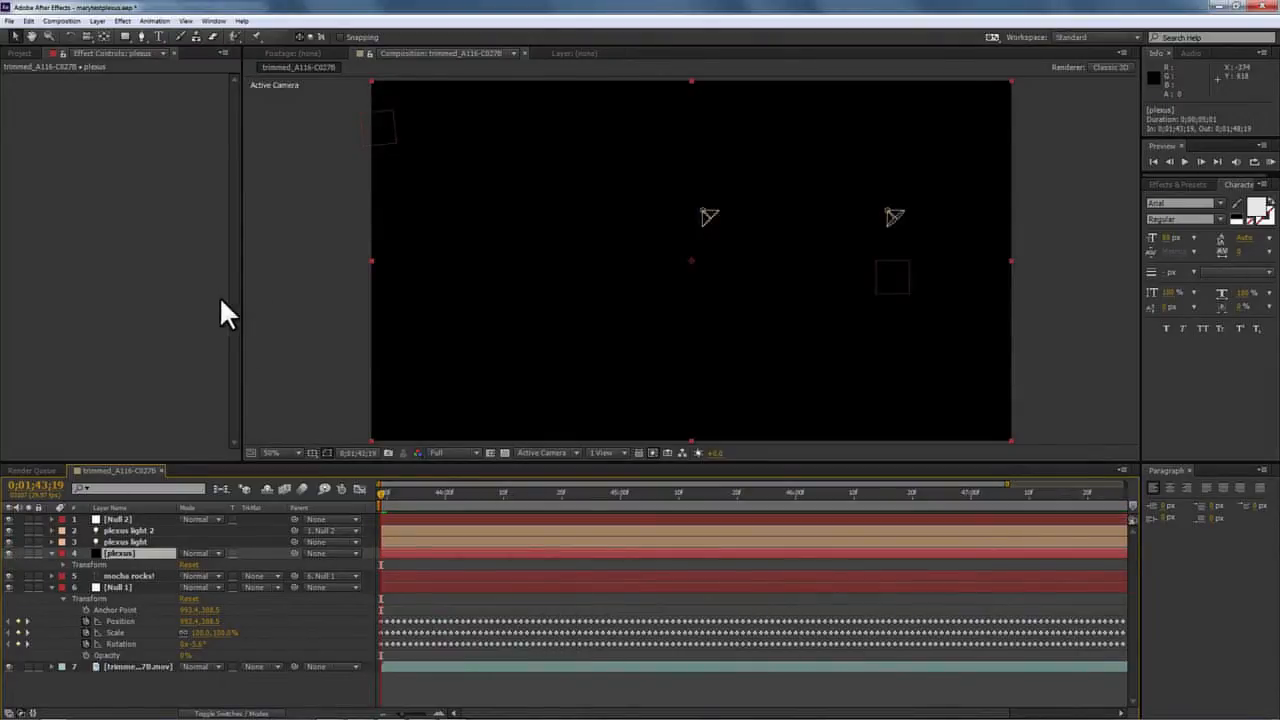
{"action": "left_click", "coordinate": [122, 21]}
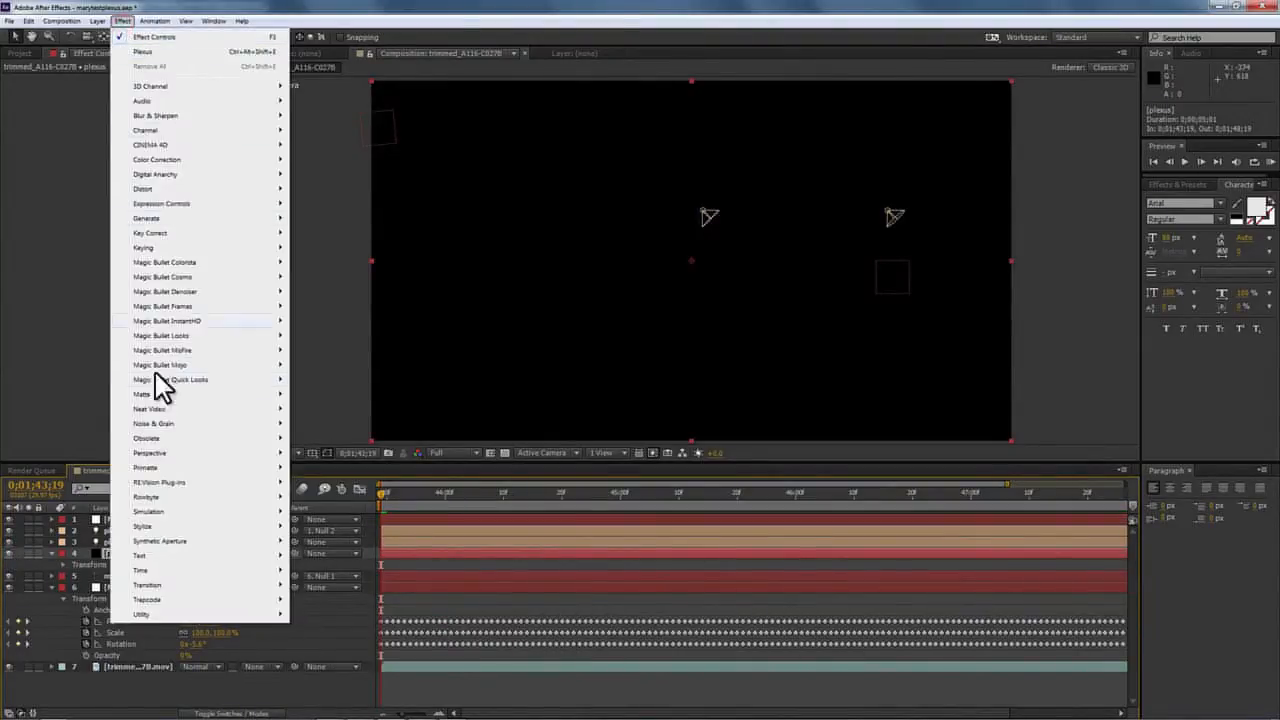
{"action": "mouse_move", "coordinate": [170, 499]}
{"action": "left_click", "coordinate": [316, 494]}
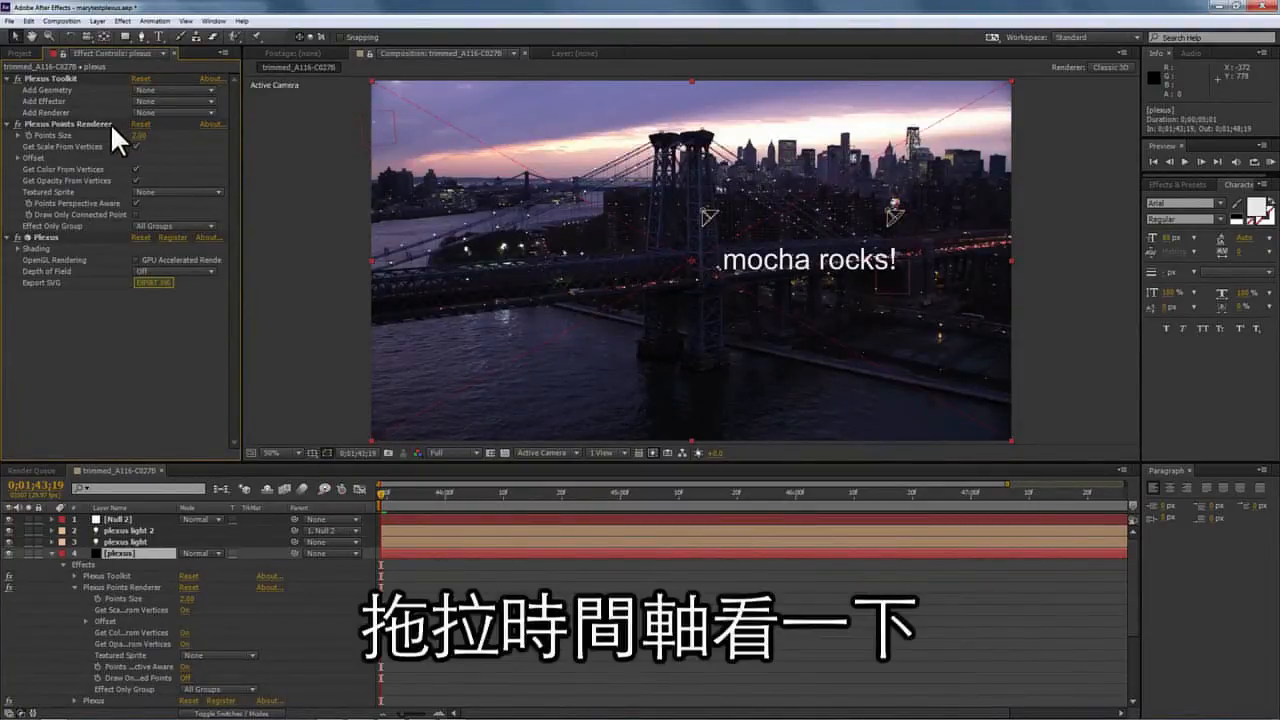
{"action": "left_click_drag", "start_coordinate": [383, 489], "coordinate": [1183, 485]}
{"action": "key", "text": "Home"}
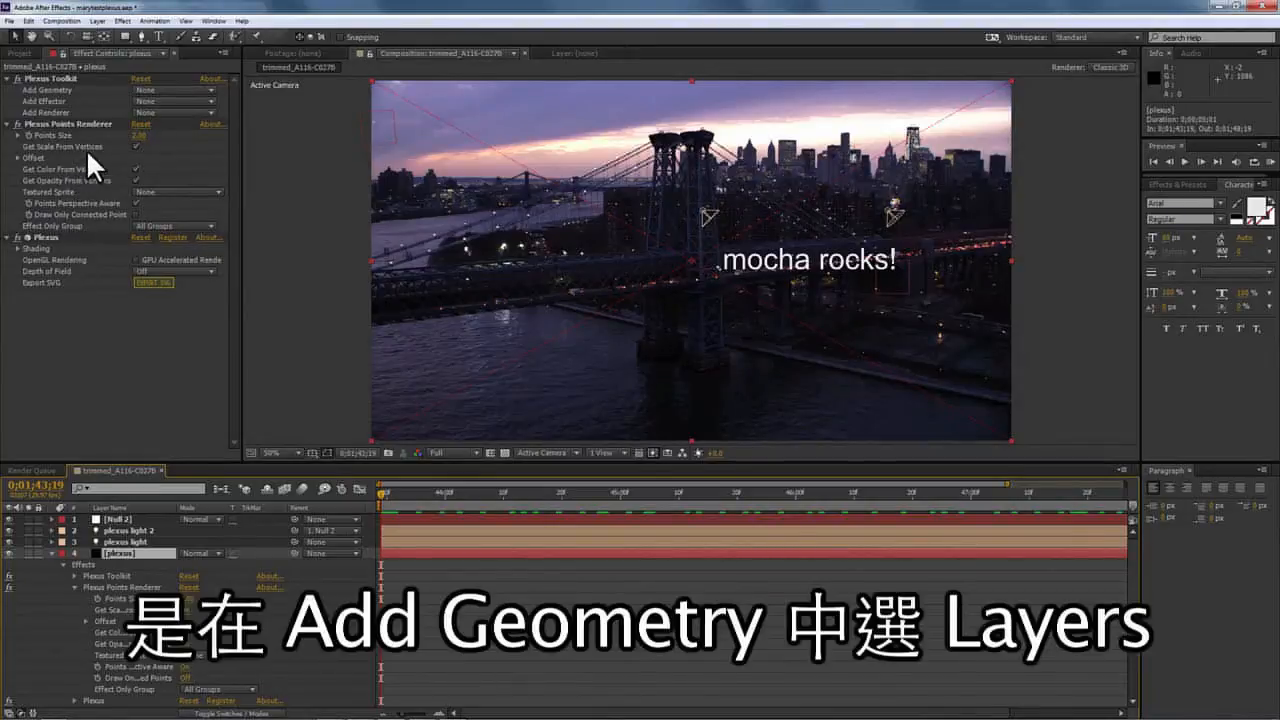
Add a Layers geometry object with Light Type set to Spot Lights.
{"action": "left_click", "coordinate": [136, 92]}
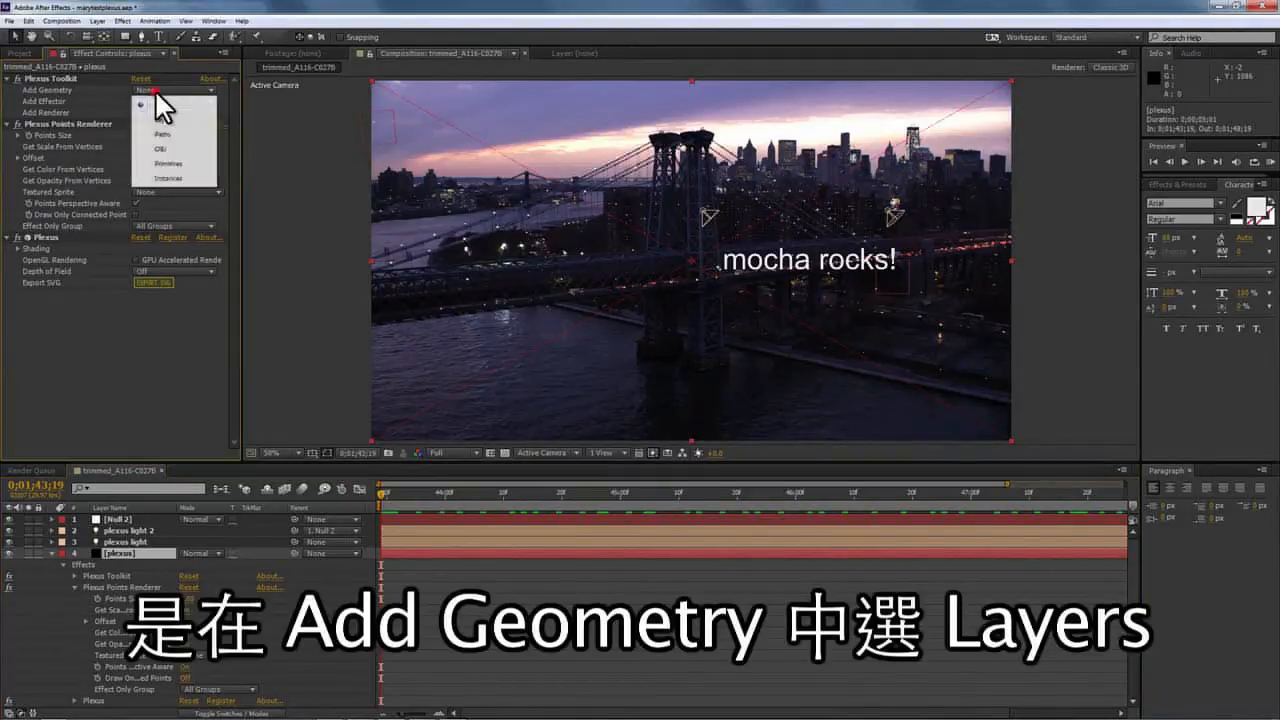
{"action": "left_click", "coordinate": [170, 118]}
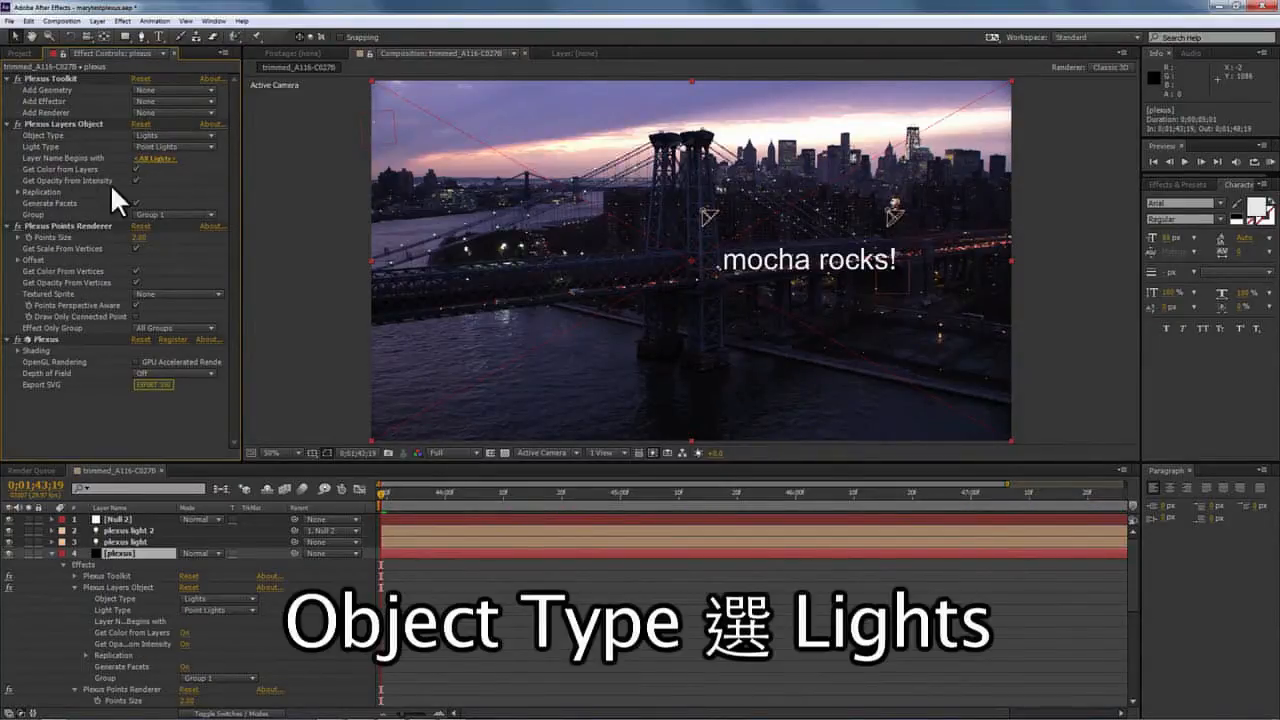
{"action": "left_click", "coordinate": [170, 146]}
{"action": "left_click", "coordinate": [164, 176]}
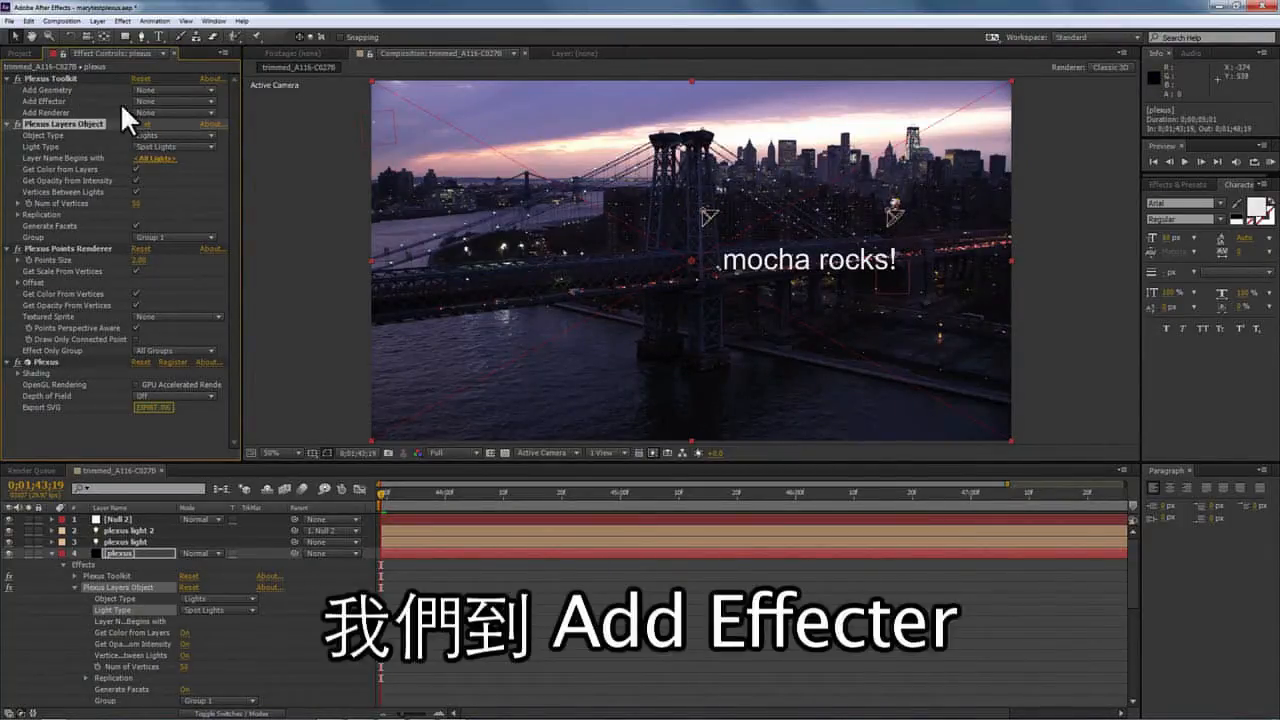
Add a Noise effector and raise Noise Amplitude to about 1131.
{"action": "left_click", "coordinate": [145, 101]}
{"action": "left_click", "coordinate": [168, 134]}
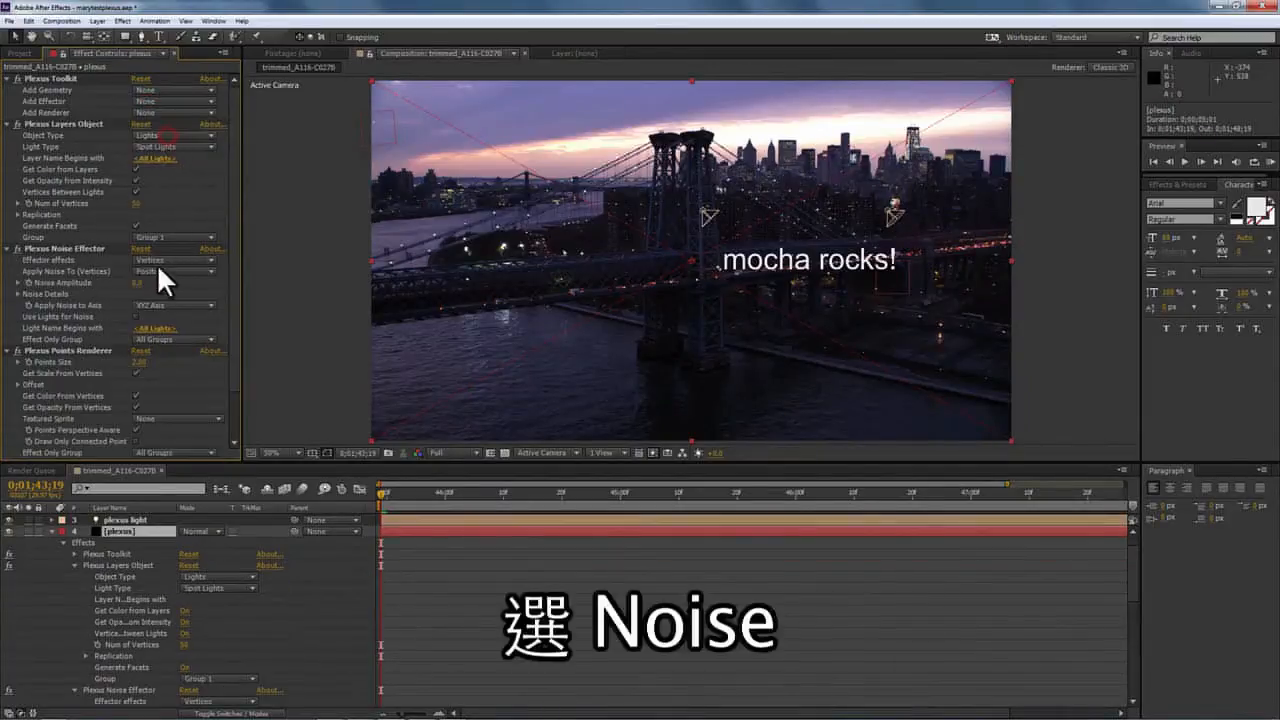
{"action": "left_click_drag", "start_coordinate": [136, 283], "coordinate": [289, 277]}
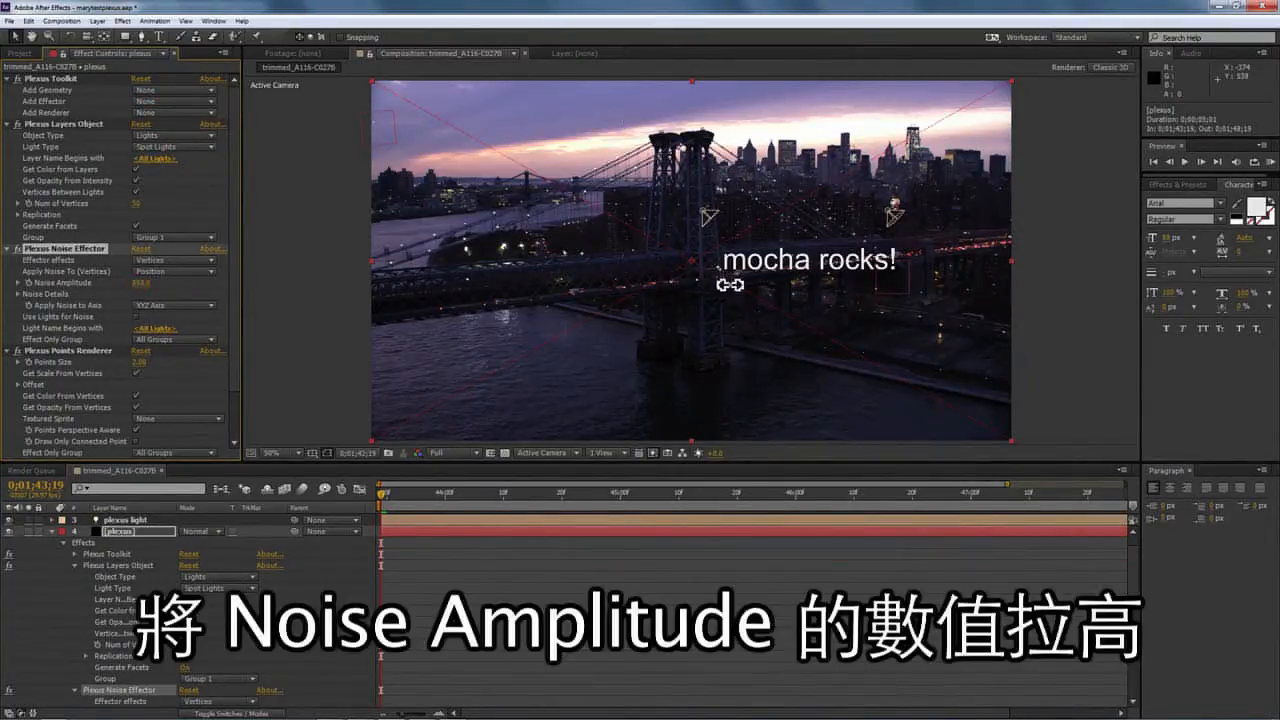
{"action": "left_click_drag", "start_coordinate": [730, 285], "coordinate": [866, 261]}
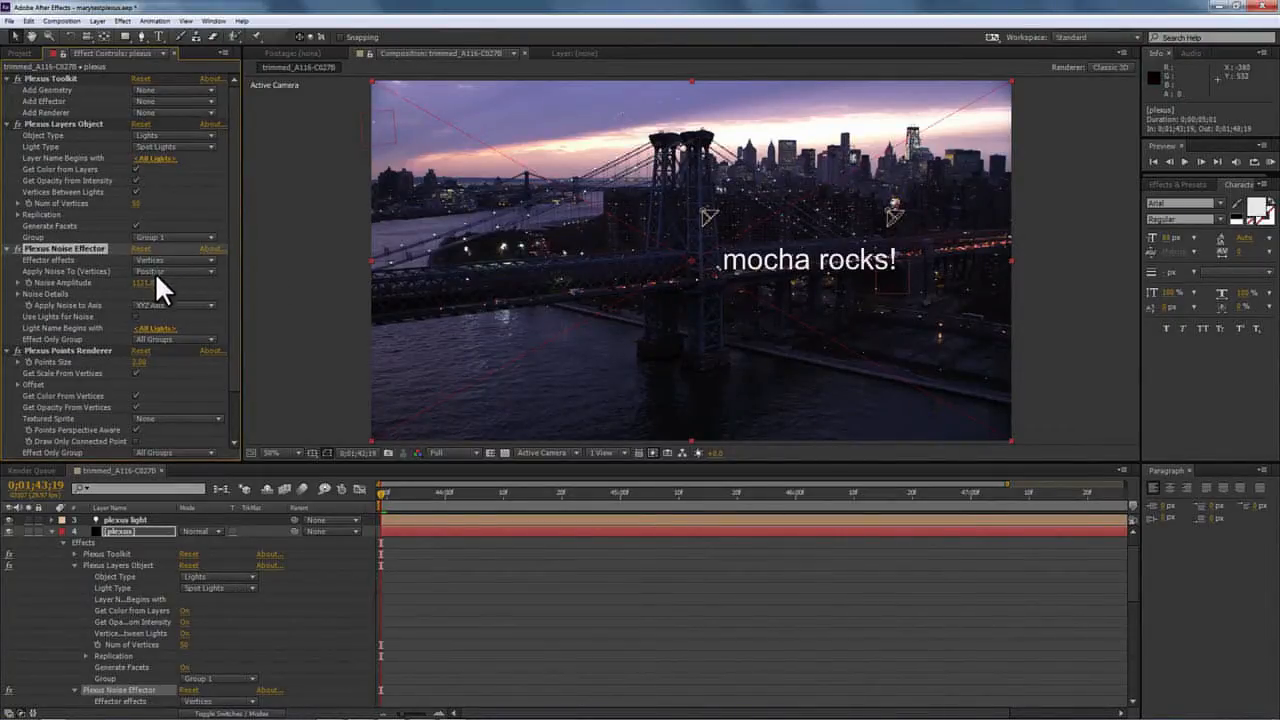
Raise the Plexus Points Renderer size to 5 so the dots show.
{"action": "left_click_drag", "start_coordinate": [140, 366], "coordinate": [163, 358]}
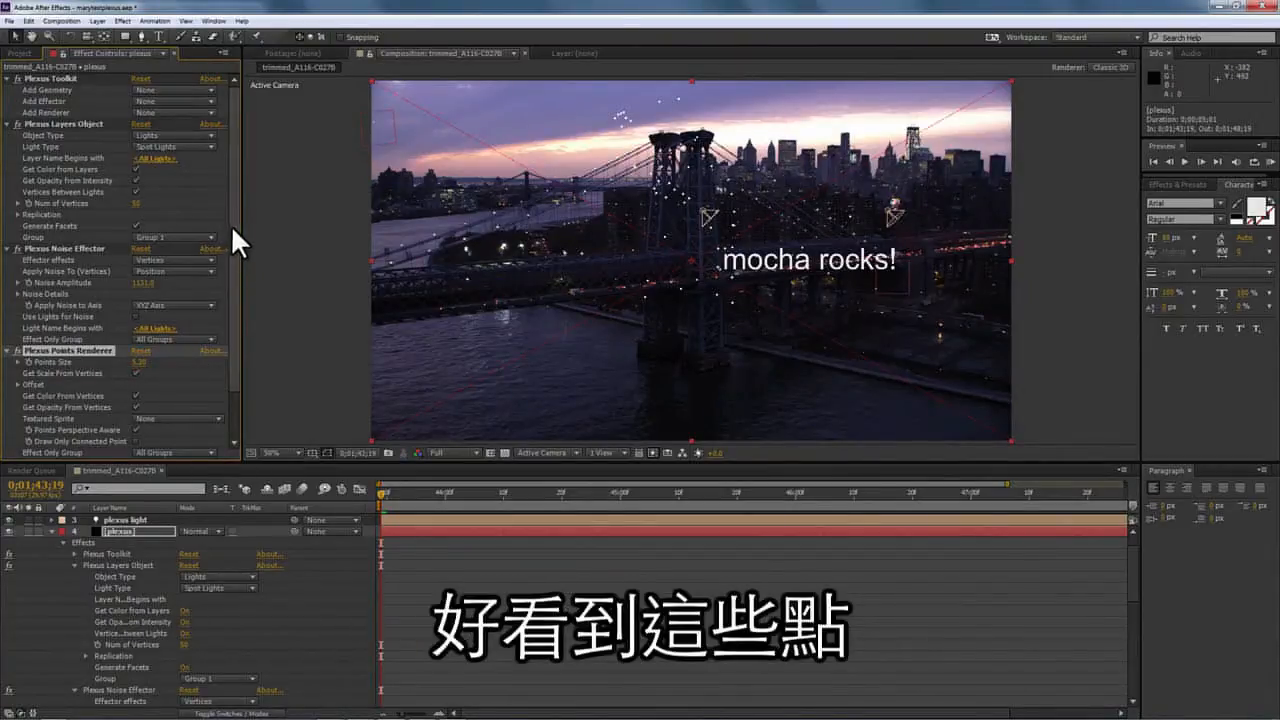
{"action": "scroll", "coordinate": [182, 333], "scroll_direction": "down", "scroll_amount": 2}
{"action": "left_click", "coordinate": [29, 228]}
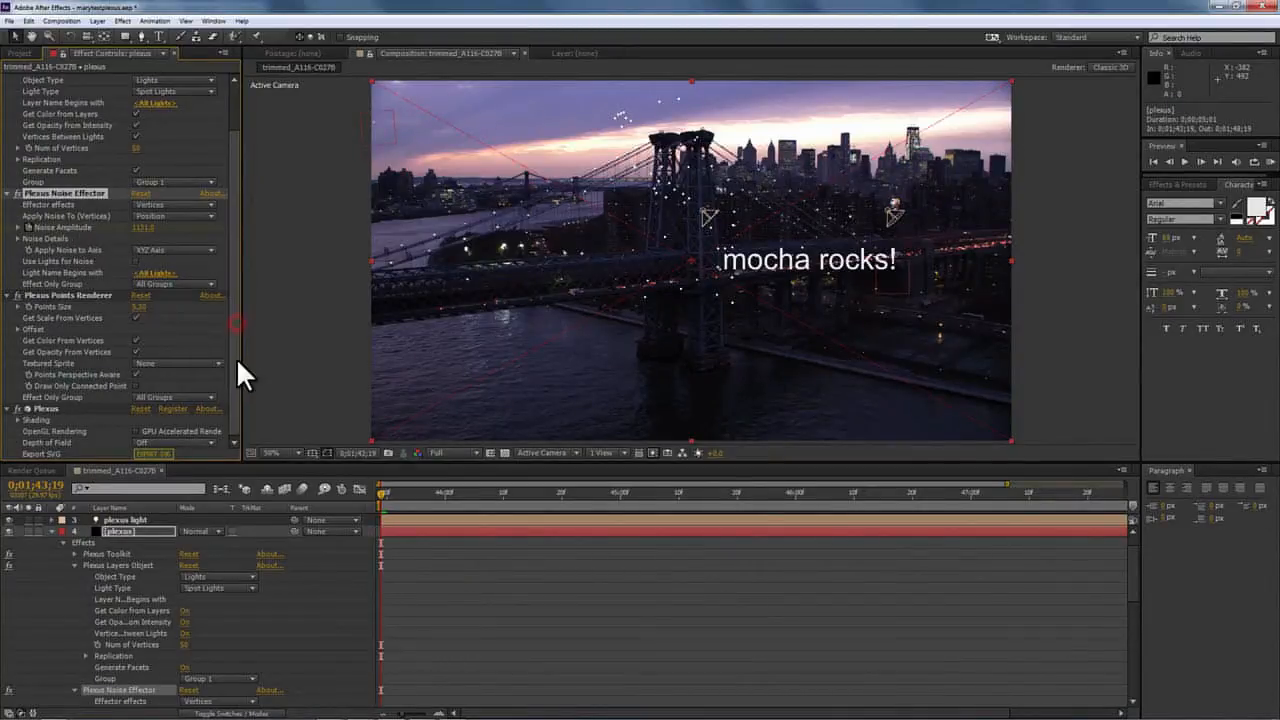
{"action": "scroll", "coordinate": [237, 249], "scroll_direction": "up", "scroll_amount": 2}
{"action": "left_click", "coordinate": [166, 112]}
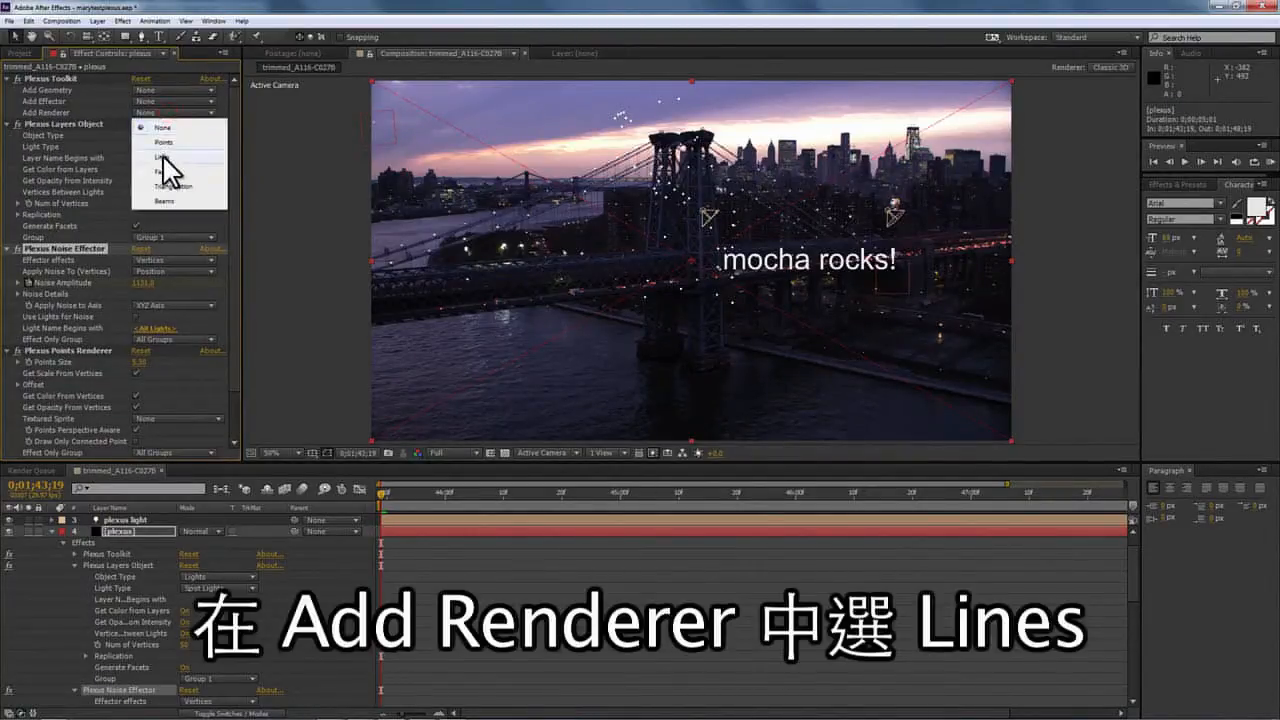
Add a Lines renderer with Line Thickness 2.
{"action": "left_click", "coordinate": [166, 160]}
{"action": "scroll", "coordinate": [234, 230], "scroll_direction": "down", "scroll_amount": 5}
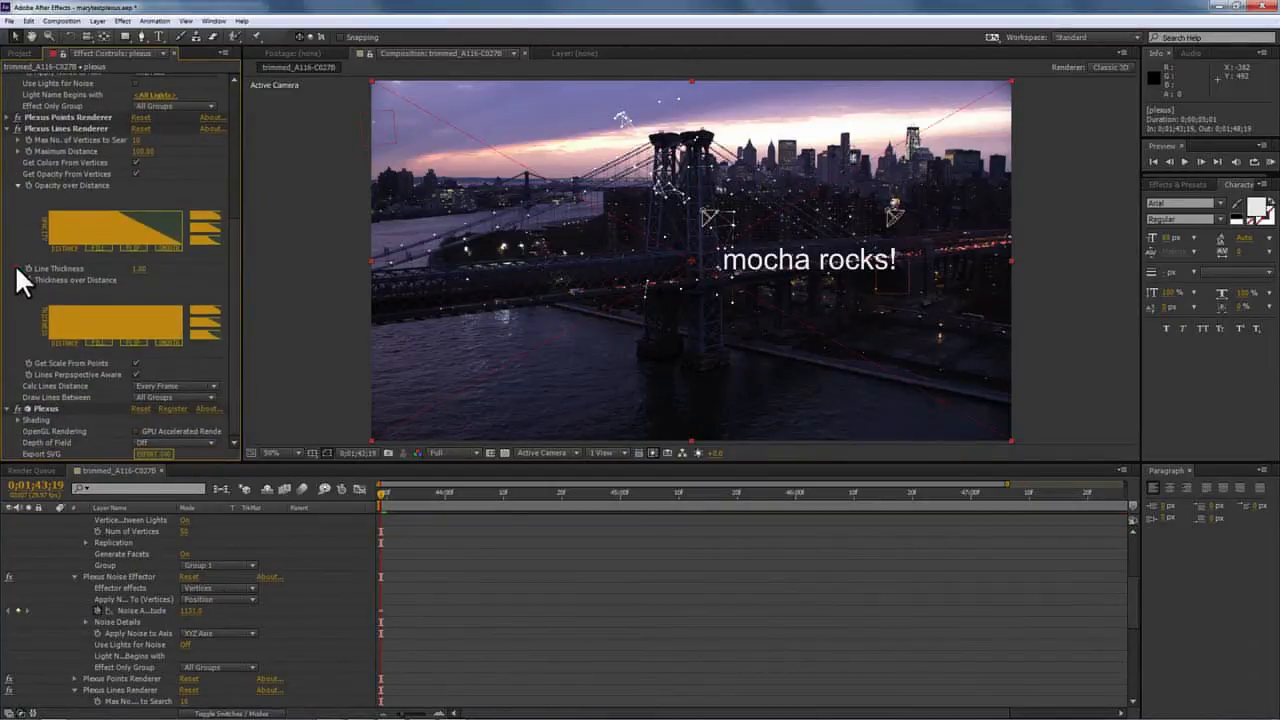
{"action": "left_click", "coordinate": [17, 268]}
{"action": "left_click_drag", "start_coordinate": [40, 287], "coordinate": [48, 284]}
{"action": "left_click", "coordinate": [139, 268]}
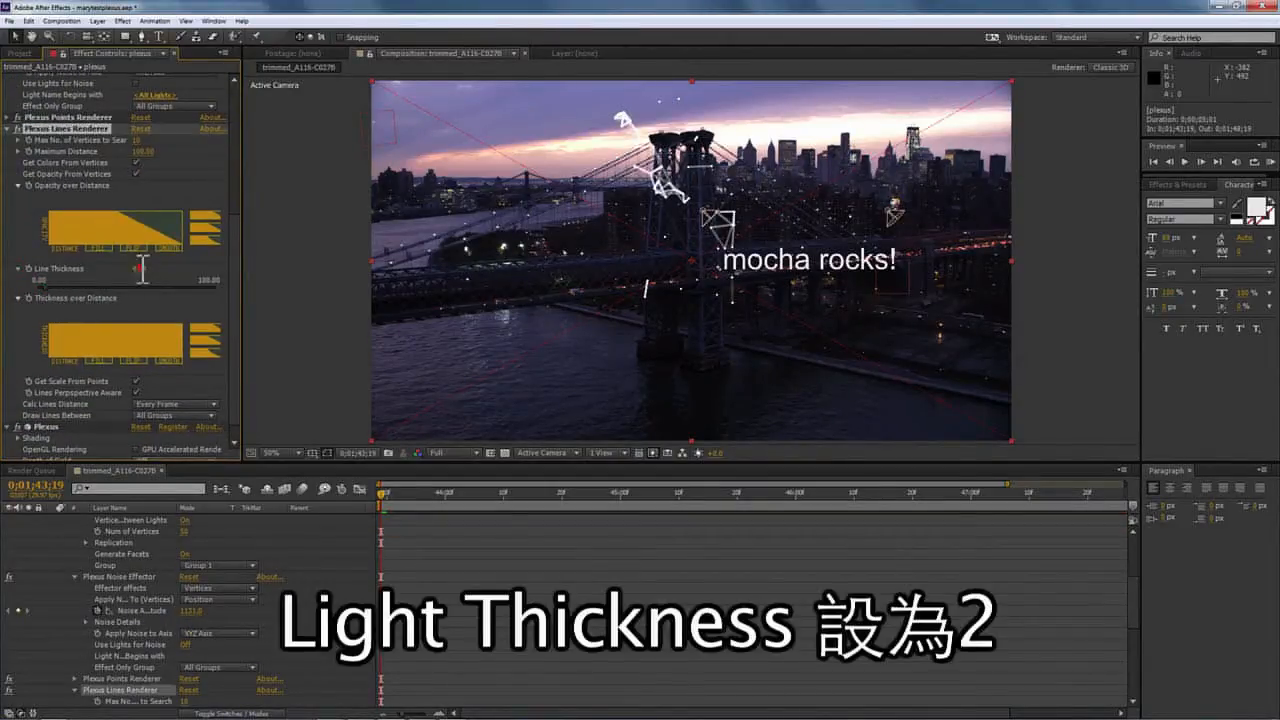
{"action": "type", "text": "2"}
{"action": "key", "text": "Return"}
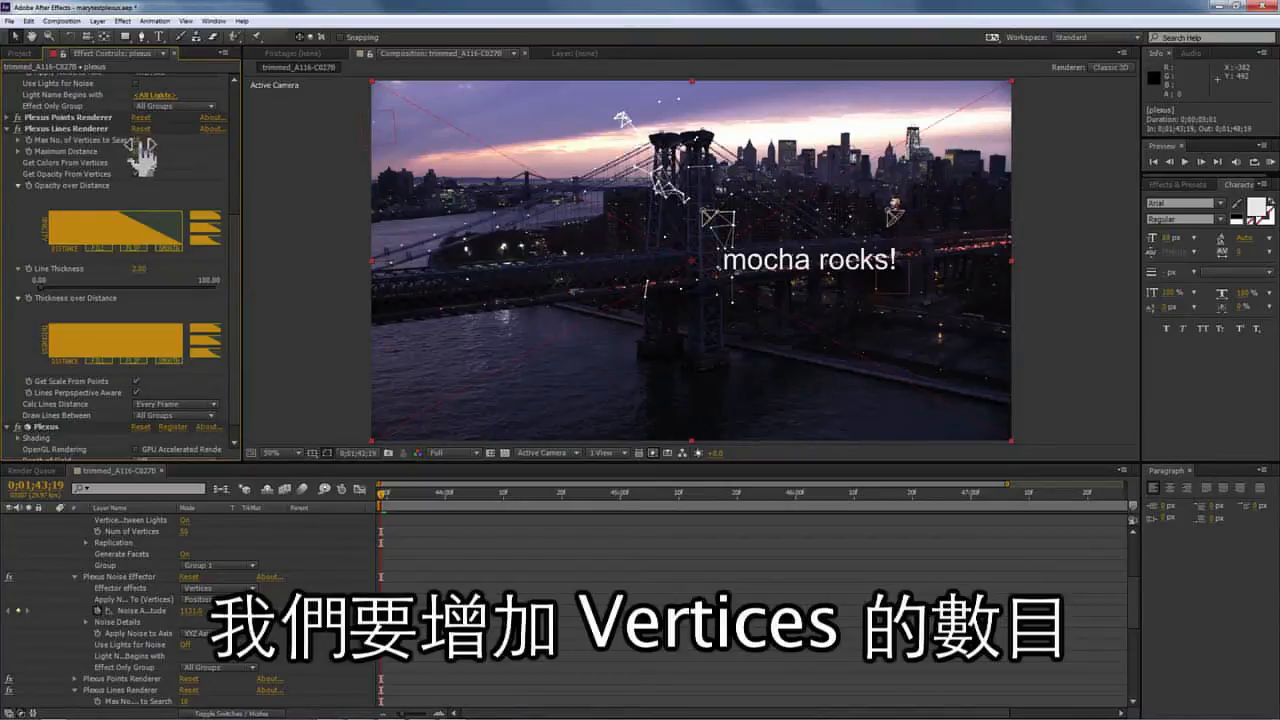
Set Max No. of Vertices to 100.
{"action": "mouse_move", "coordinate": [138, 140]}
{"action": "left_mouse_down"}
{"action": "mouse_move", "coordinate": [207, 146]}
{"action": "mouse_move", "coordinate": [146, 151]}
{"action": "mouse_move", "coordinate": [266, 147]}
{"action": "mouse_move", "coordinate": [89, 153]}
{"action": "left_mouse_up"}
{"action": "left_click", "coordinate": [139, 140]}
{"action": "type", "text": "100"}
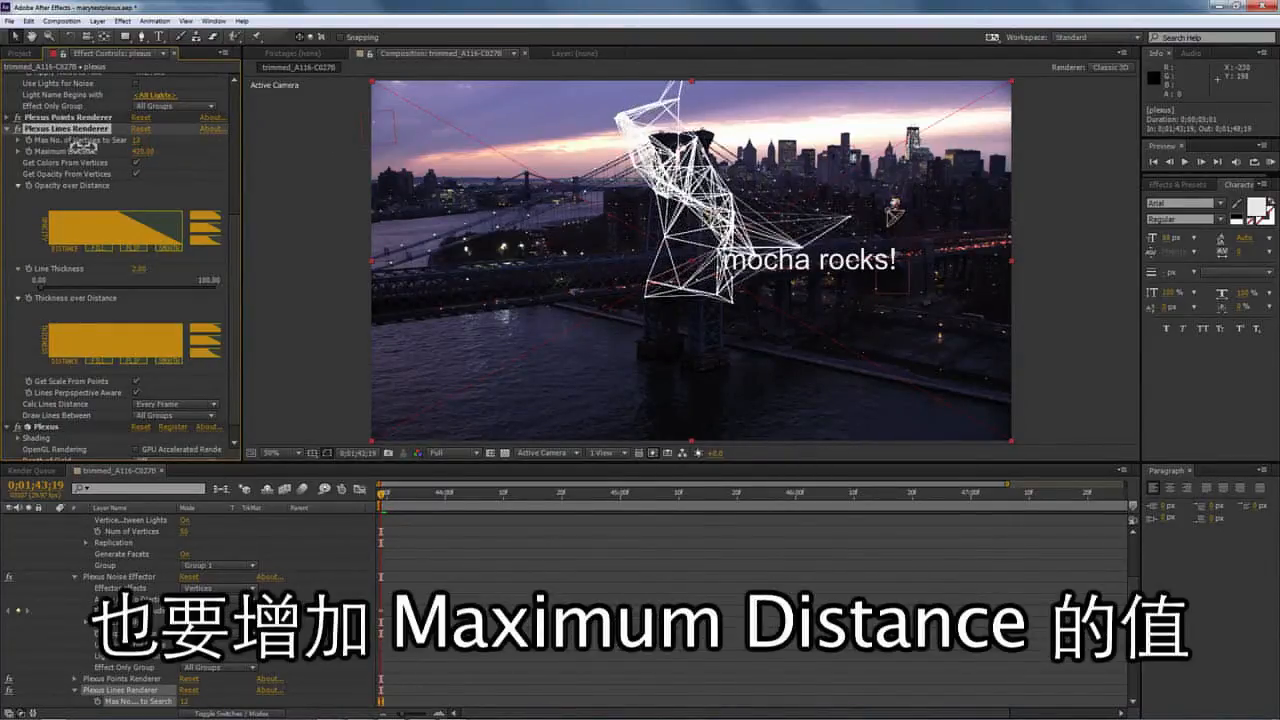
{"action": "scroll", "coordinate": [137, 190], "scroll_direction": "down", "scroll_amount": 1}
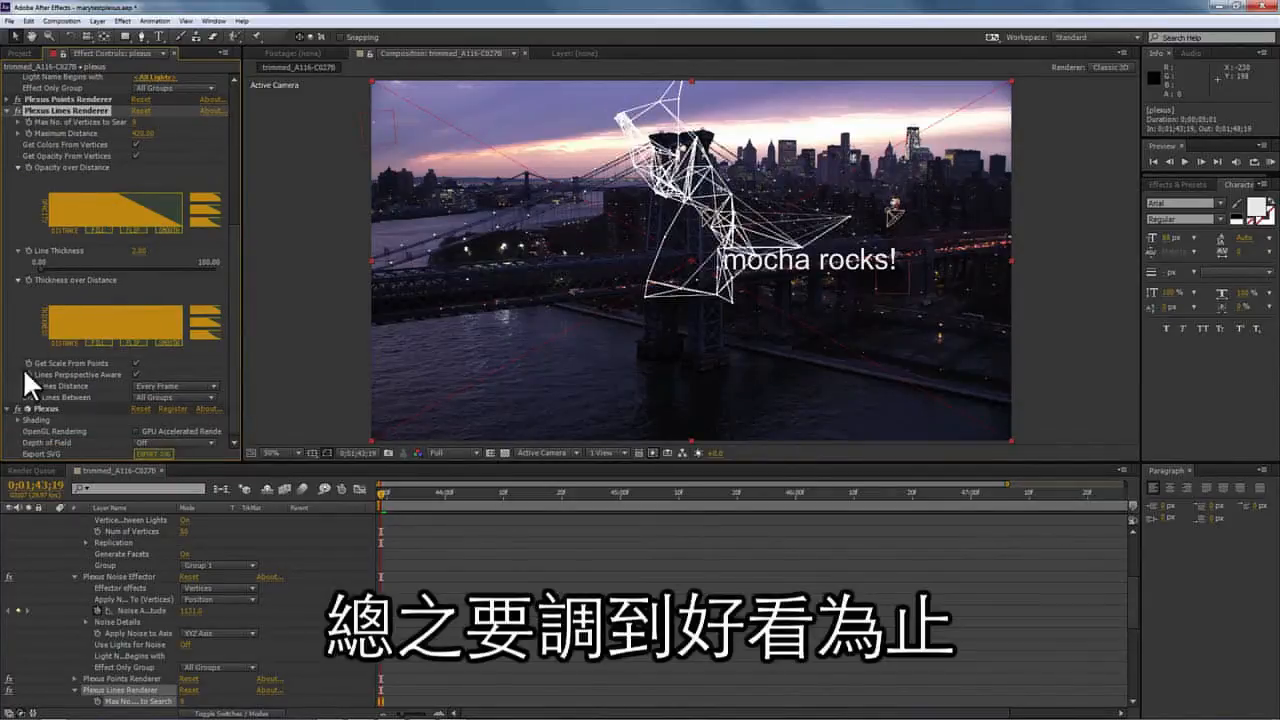
Raise Maximum Distance to 420 and Noise Amplitude, then preview the line network.
{"action": "left_click_drag", "start_coordinate": [391, 490], "coordinate": [1183, 451]}
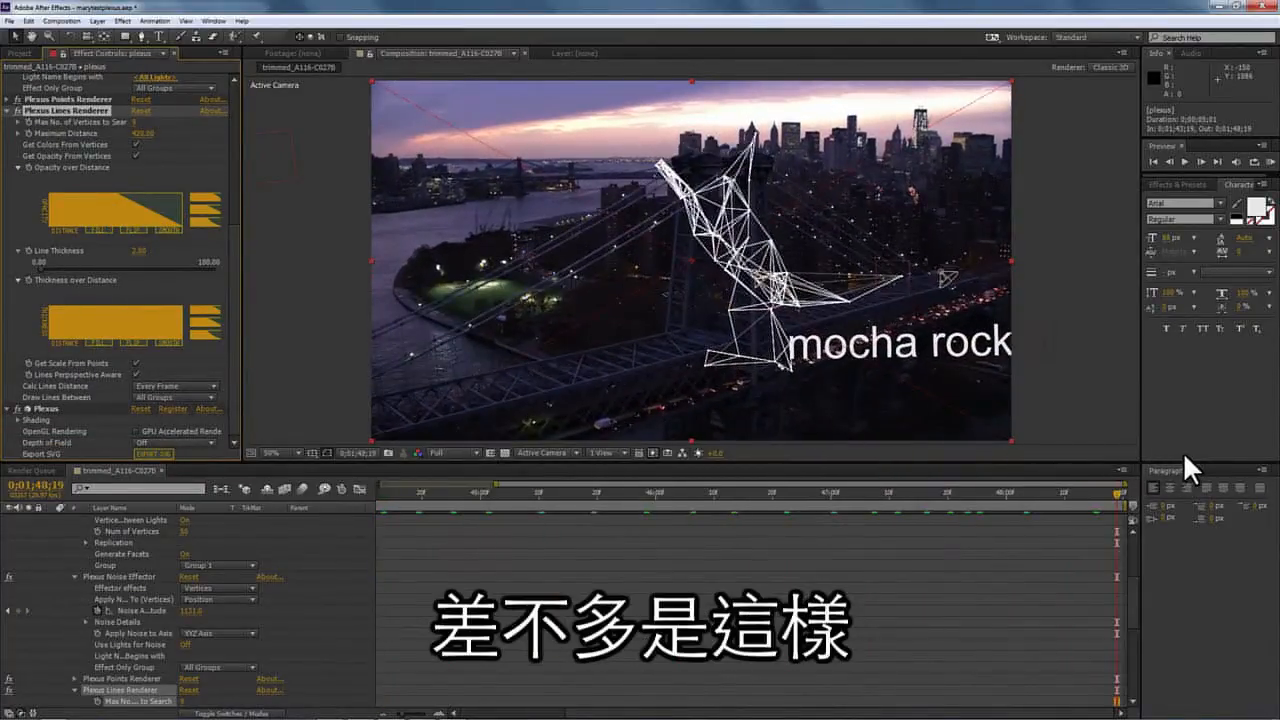
{"action": "left_click_drag", "start_coordinate": [232, 278], "coordinate": [235, 207]}
{"action": "left_click_drag", "start_coordinate": [143, 176], "coordinate": [525, 169]}
{"action": "left_click_drag", "start_coordinate": [1116, 491], "coordinate": [1138, 437]}
{"action": "key", "text": "space"}
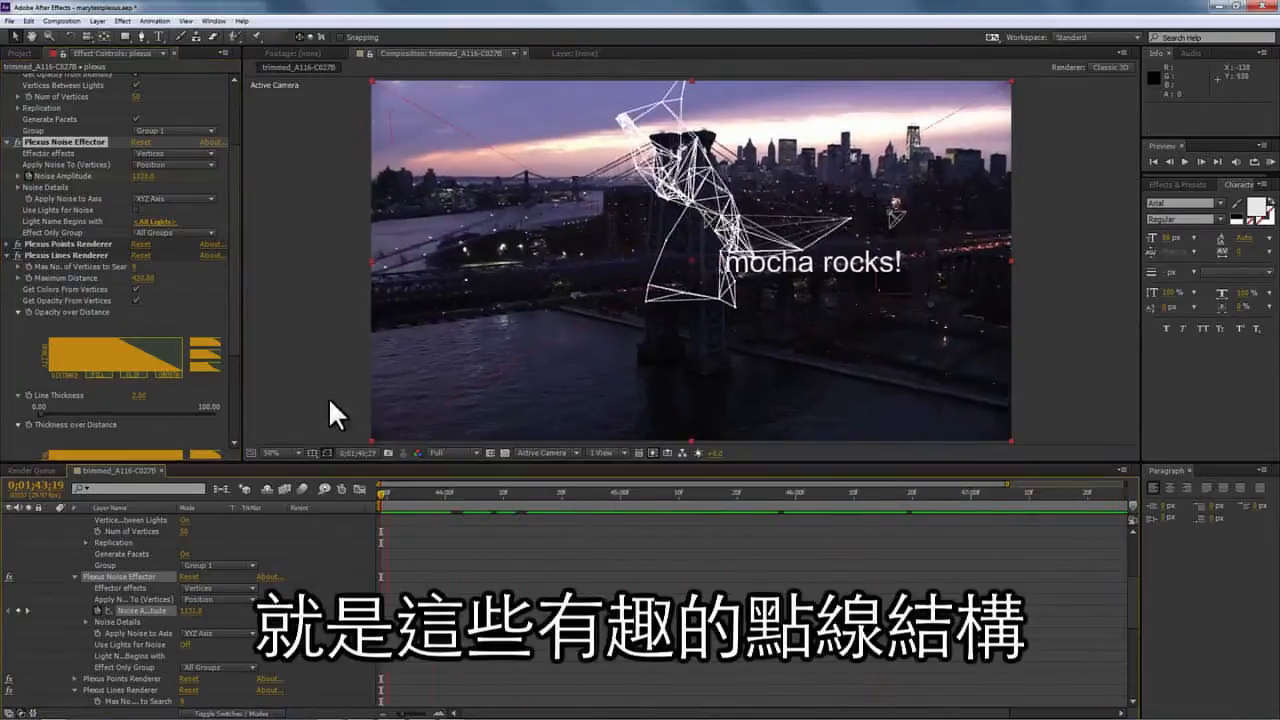
{"action": "key", "text": "space"}
{"action": "left_click_drag", "start_coordinate": [235, 215], "coordinate": [236, 152]}
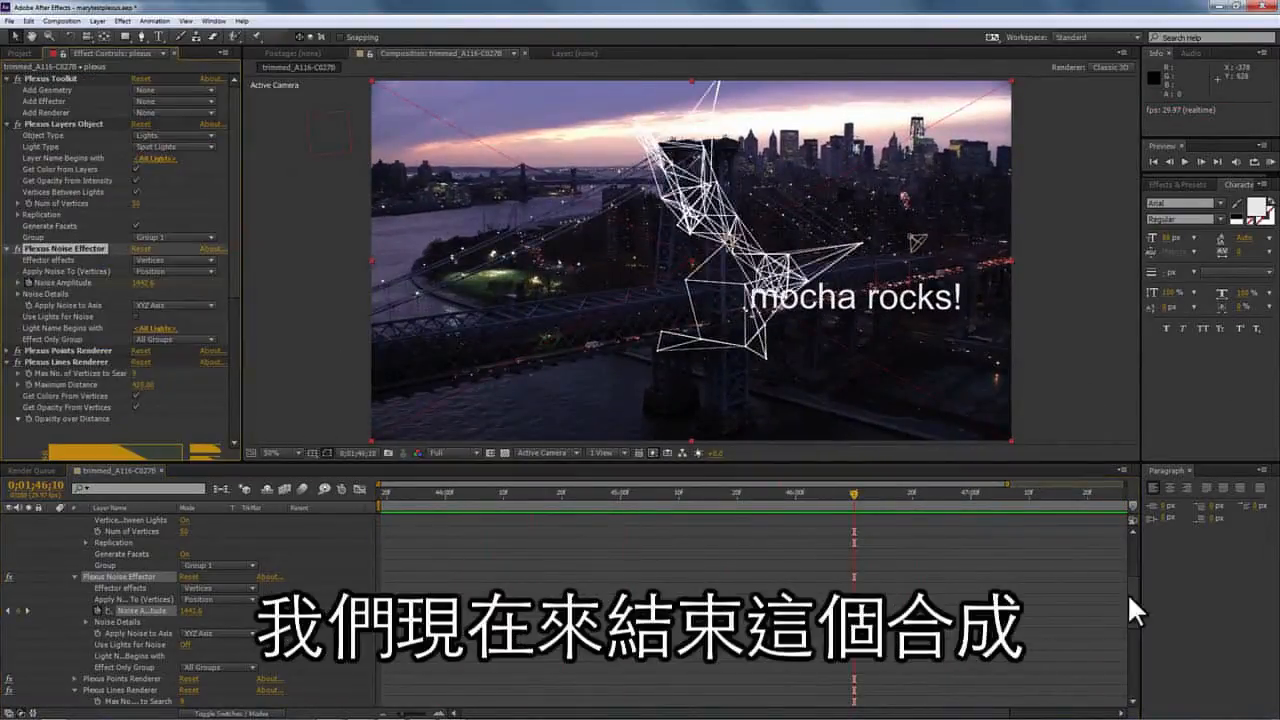
Lower the plexus layer's Opacity to 41% and preview the composite.
{"action": "left_click_drag", "start_coordinate": [1131, 594], "coordinate": [1131, 652]}
{"action": "double_click", "coordinate": [53, 553]}
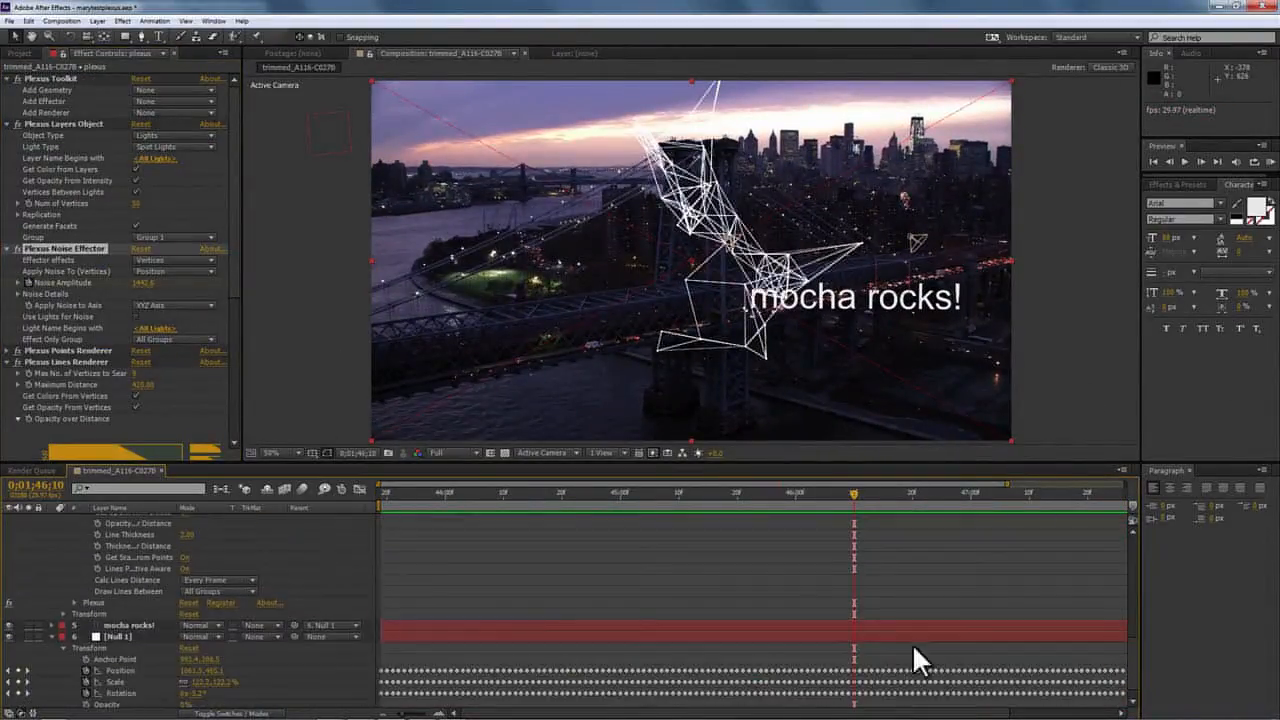
{"action": "left_click", "coordinate": [63, 614]}
{"action": "left_click_drag", "start_coordinate": [187, 671], "coordinate": [150, 668]}
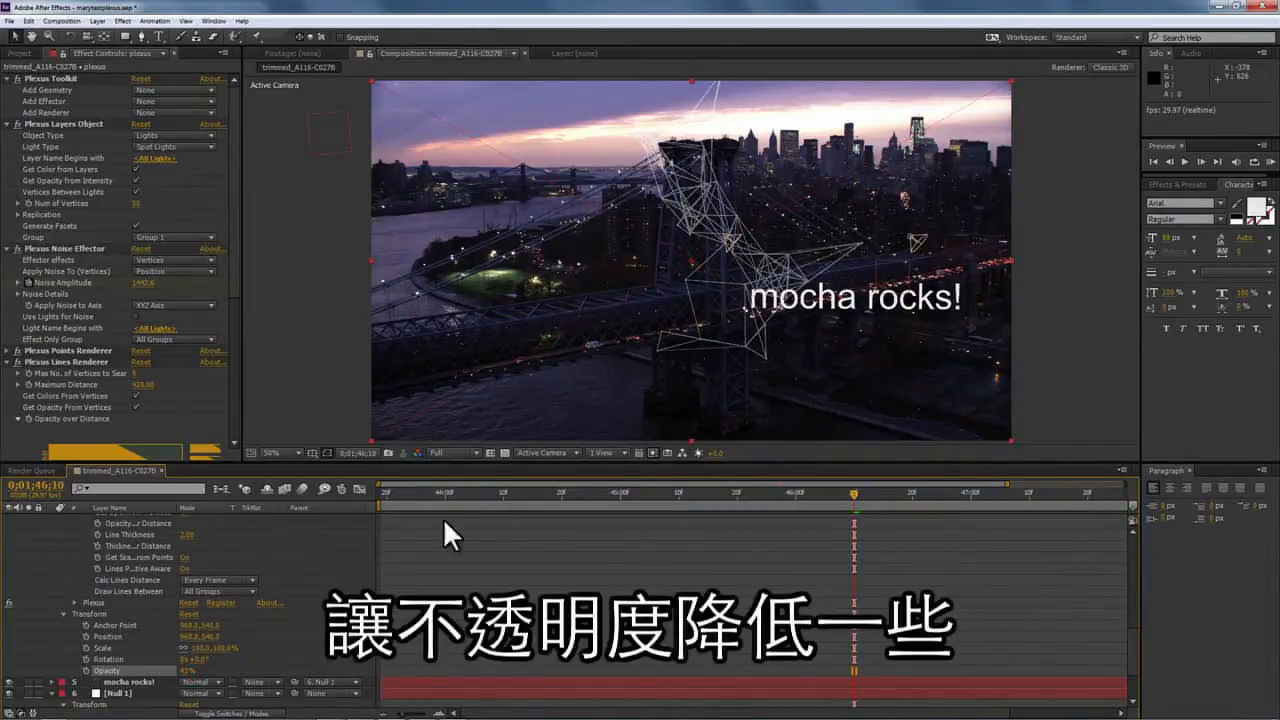
{"action": "left_click_drag", "start_coordinate": [1132, 650], "coordinate": [1132, 560]}
{"action": "left_click", "coordinate": [53, 553]}
{"action": "key", "text": "space"}
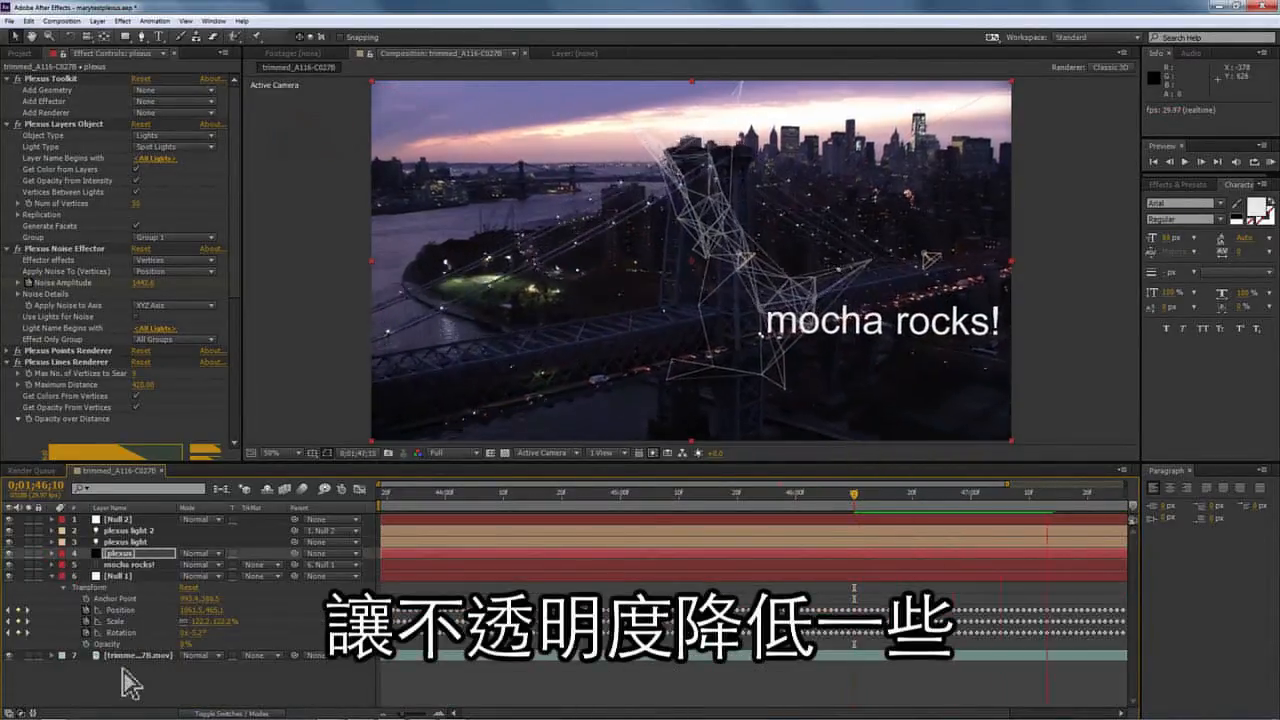